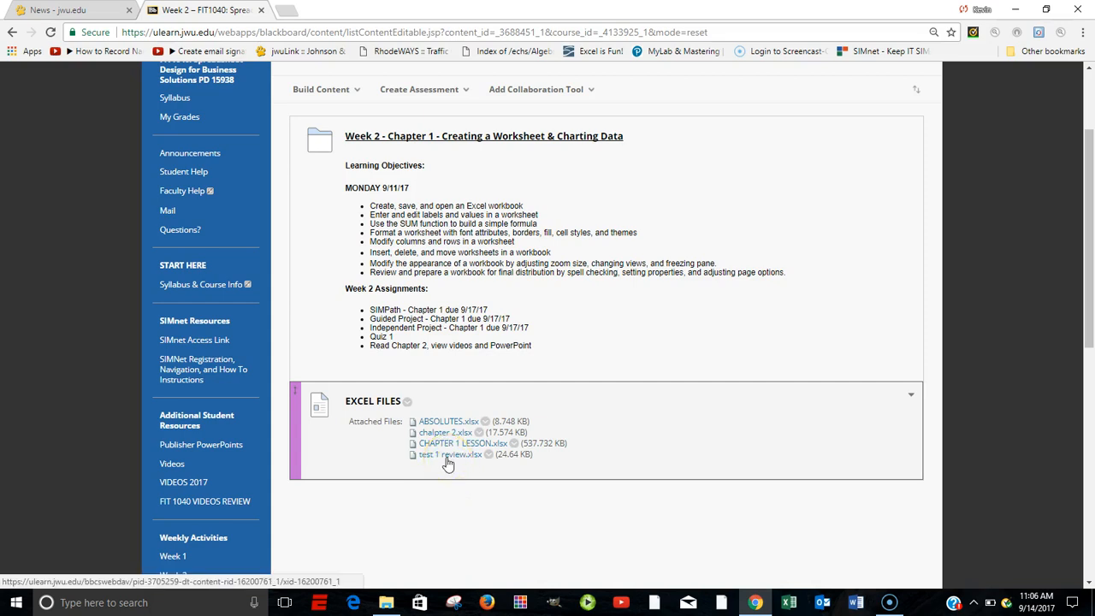
Open the attached test 1 review.xlsx for editing in a maximized Excel window
left_click(443, 458)
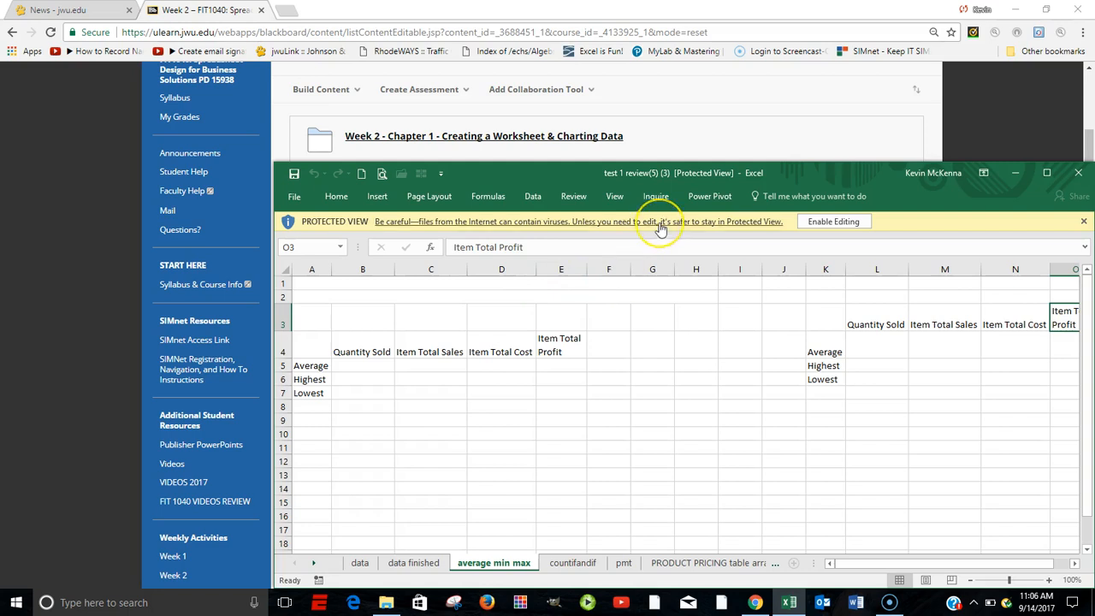
left_click(821, 221)
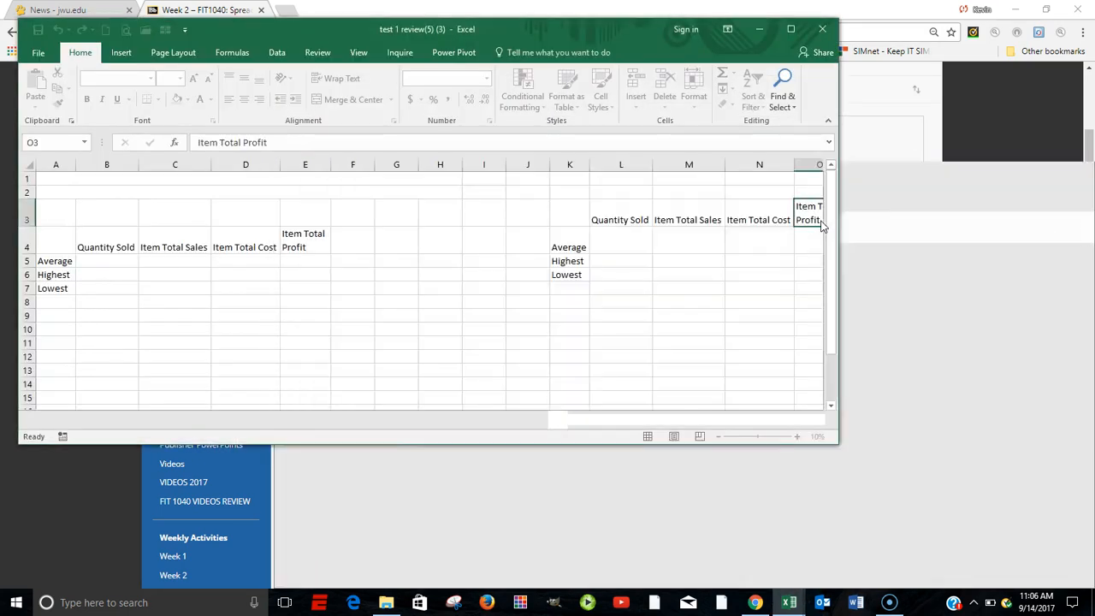
left_click(791, 31)
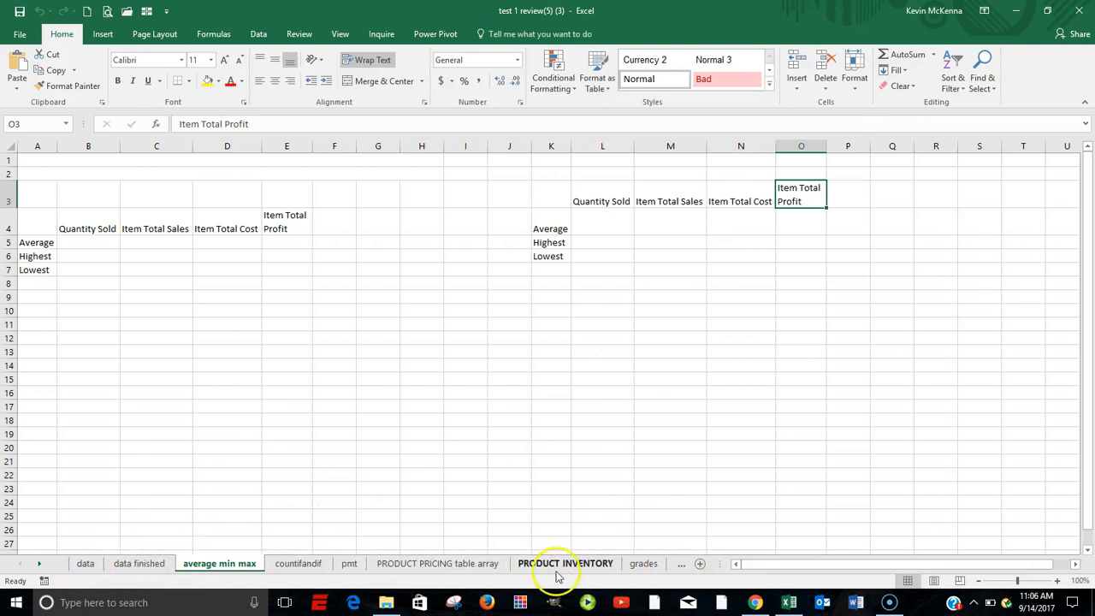
Compare the data sheet with the data finished sheet, ending on the data sheet
left_click(85, 564)
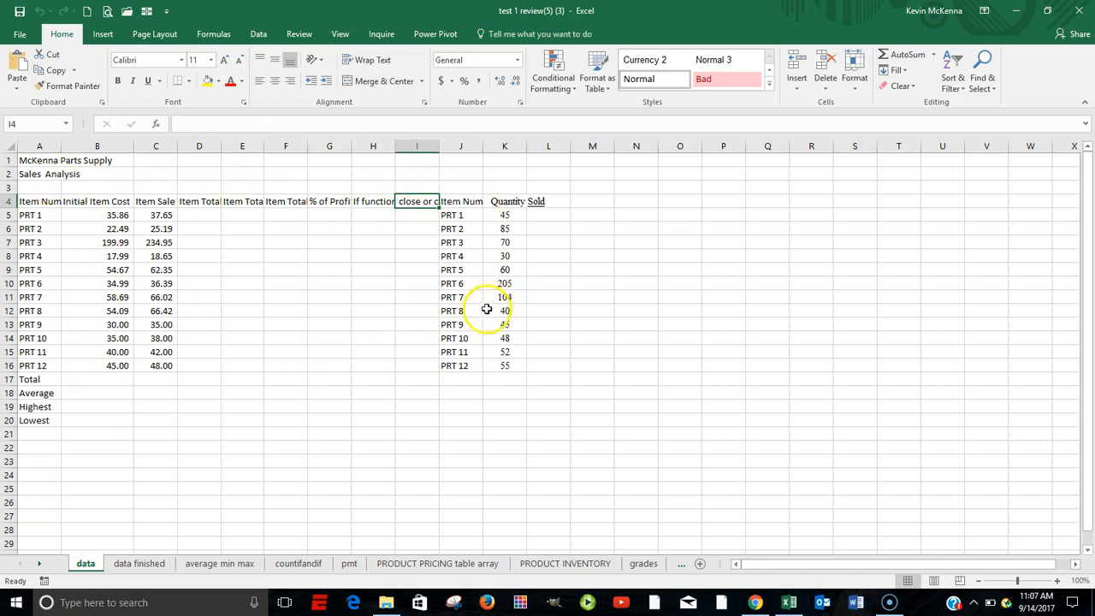
left_click(139, 564)
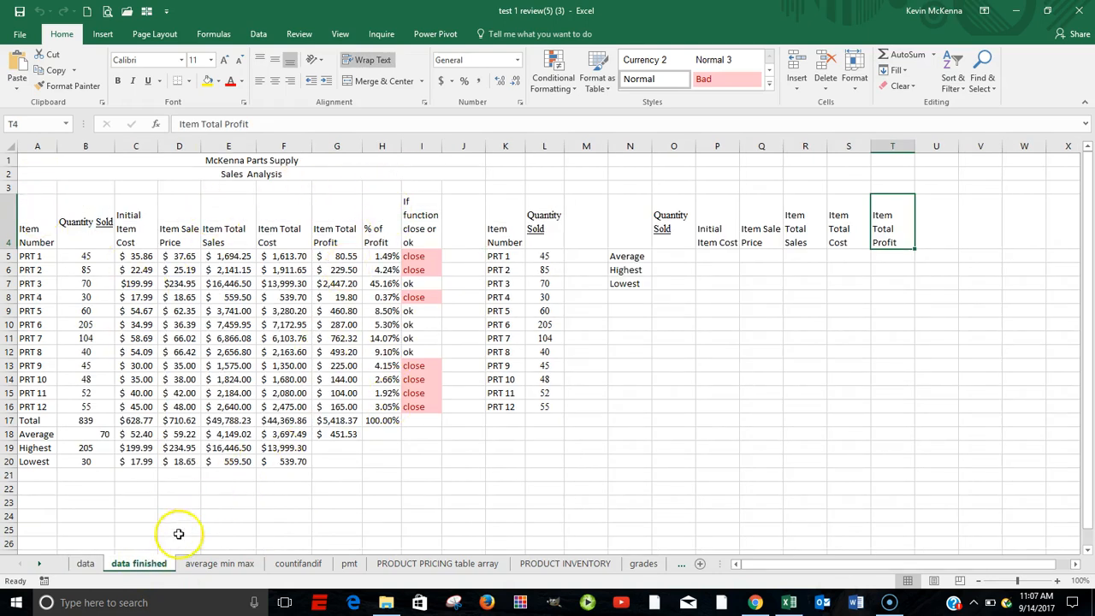
left_click(85, 564)
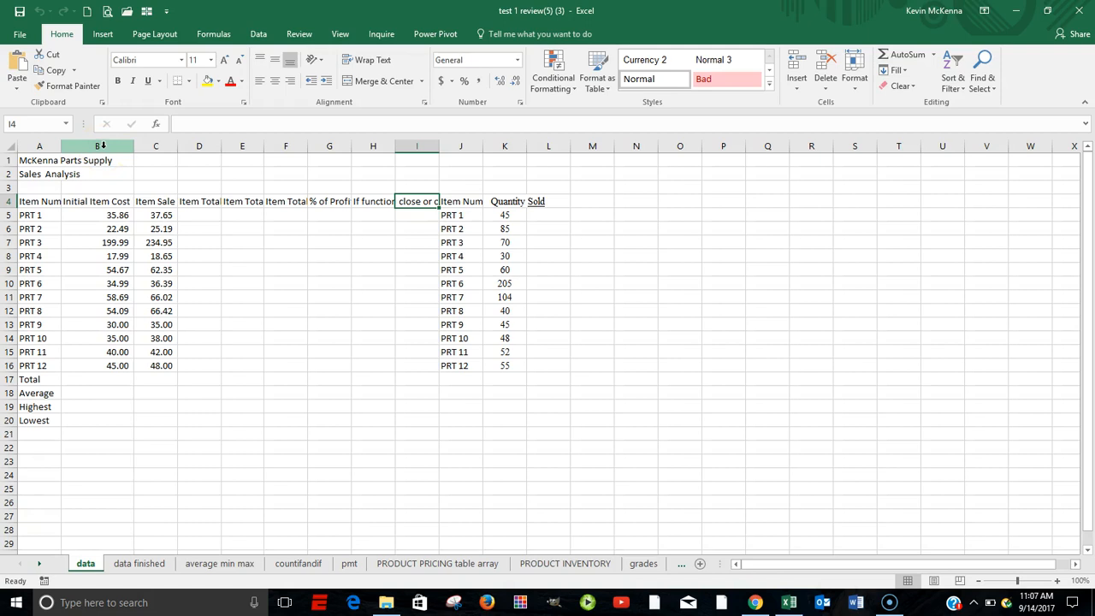
Insert a blank column before the Initial Item Cost column on the data sheet
left_click(101, 146)
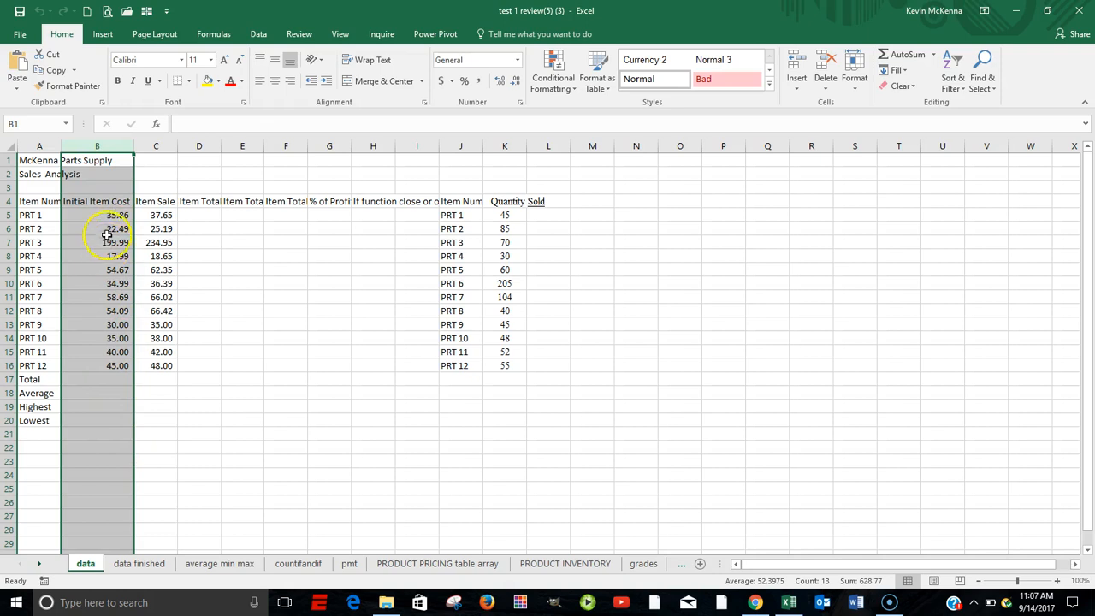
left_click(99, 142)
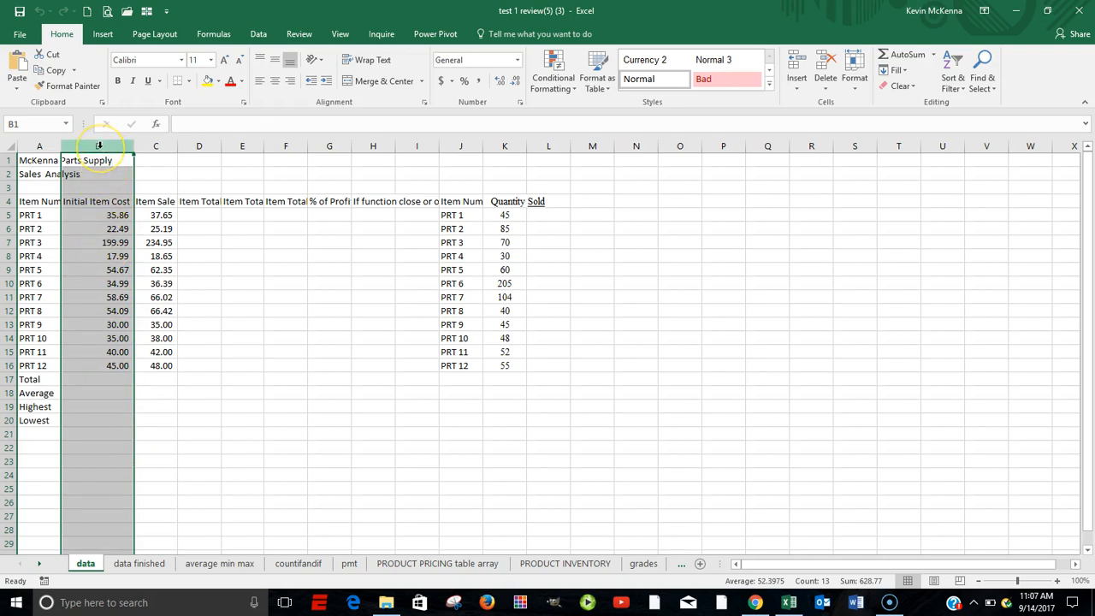
right_click(99, 146)
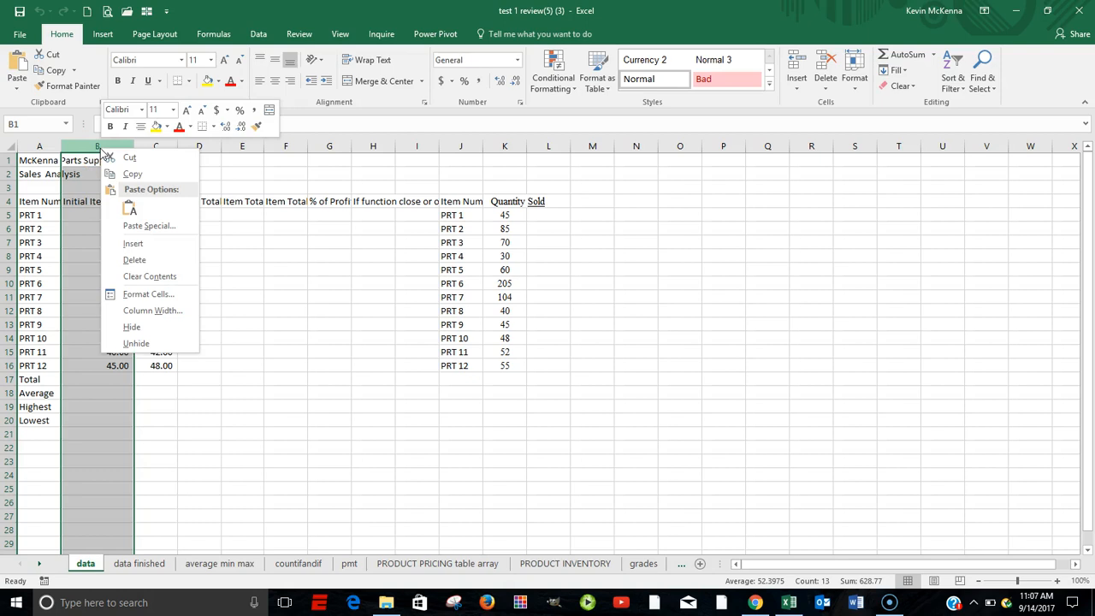
left_click(135, 243)
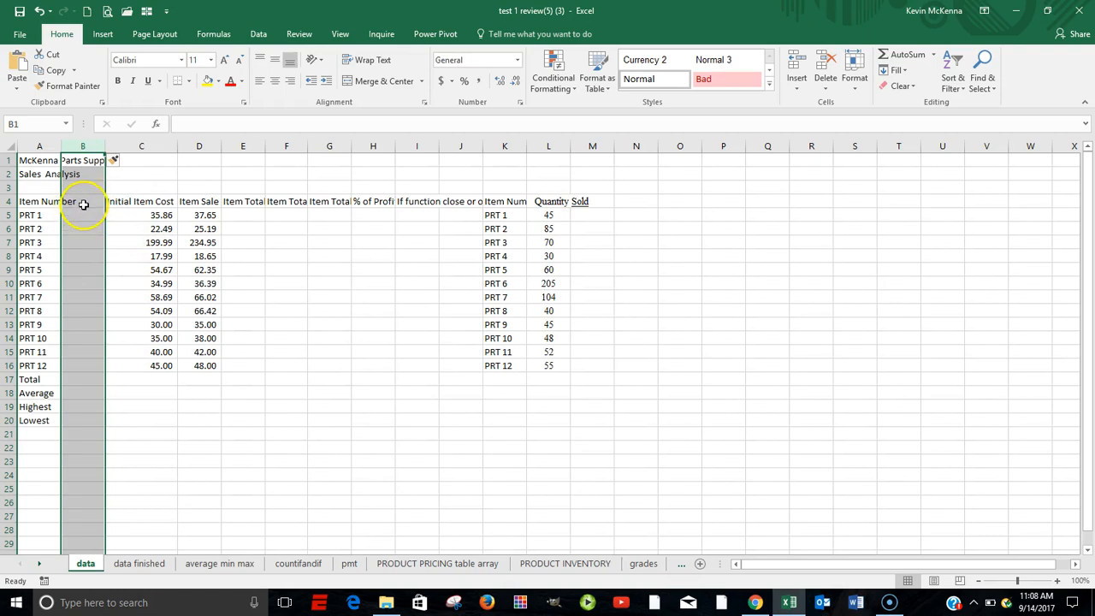
Copy the Quantity Sold heading and values from L4:L16 into the new column, starting at B4
left_click(85, 202)
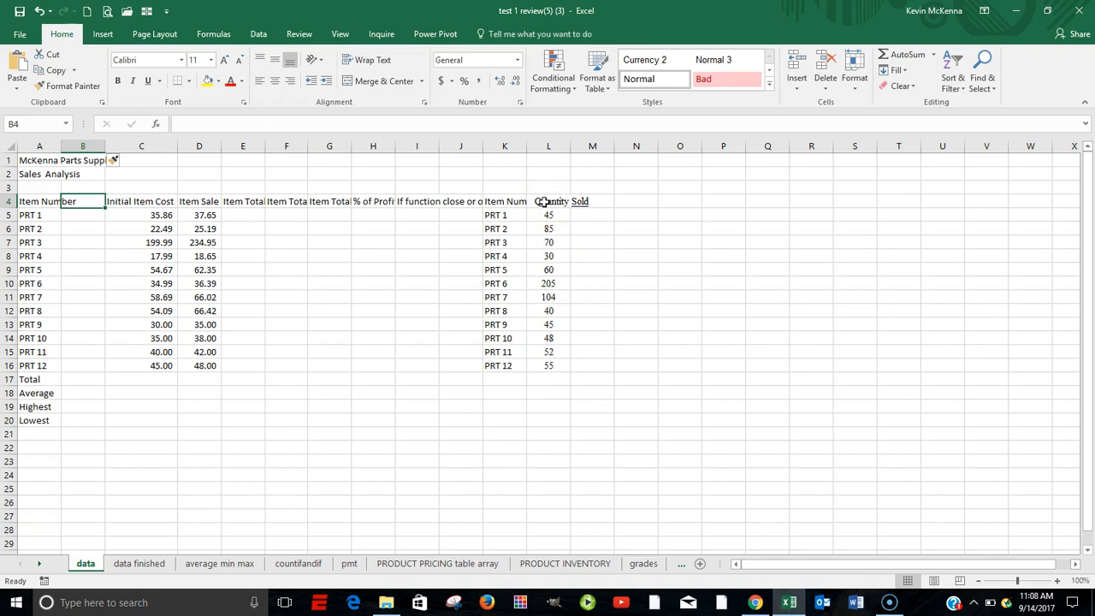
left_click_drag(544, 201, 554, 370)
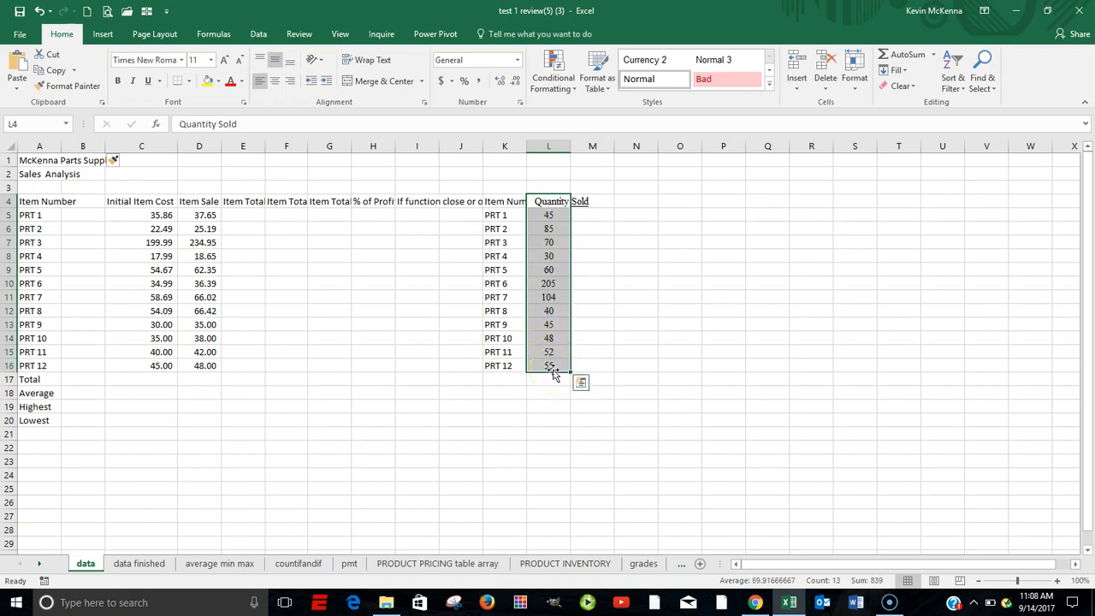
right_click(554, 360)
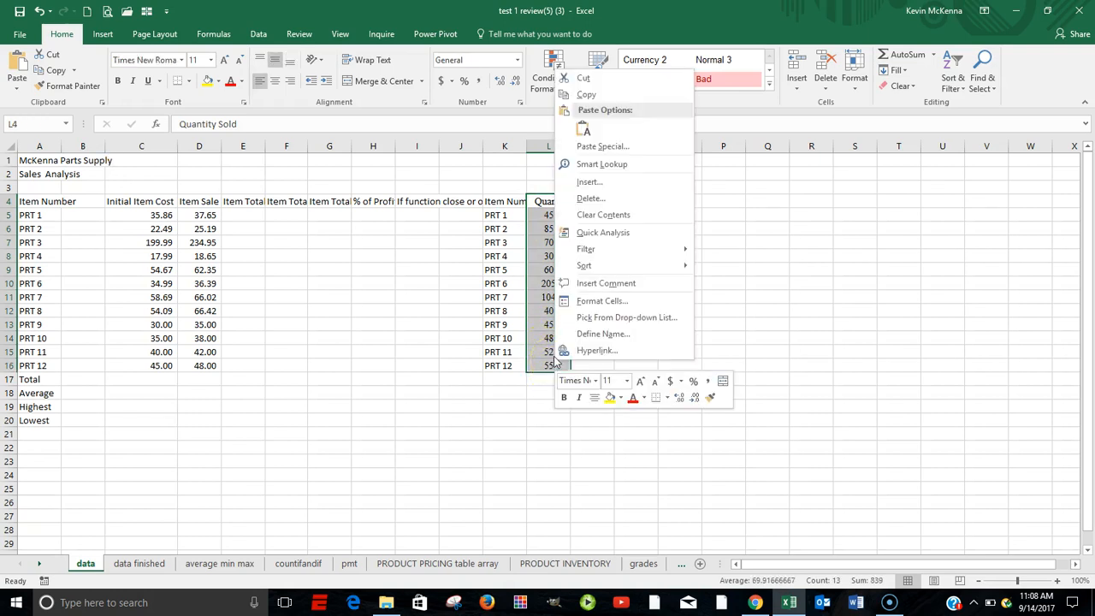
left_click(585, 95)
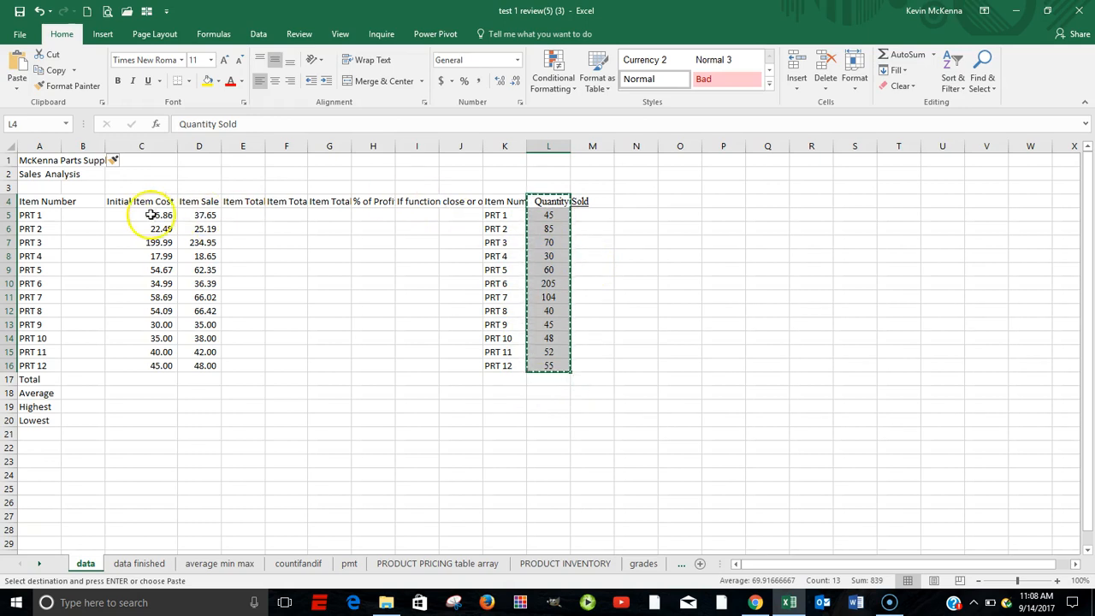
left_click(81, 203)
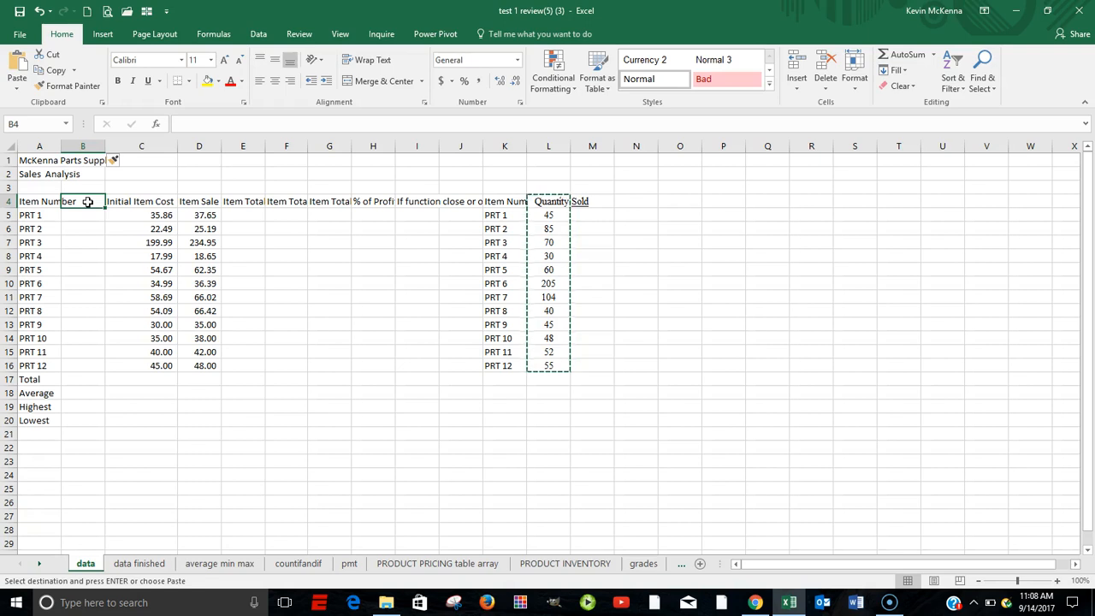
right_click(88, 202)
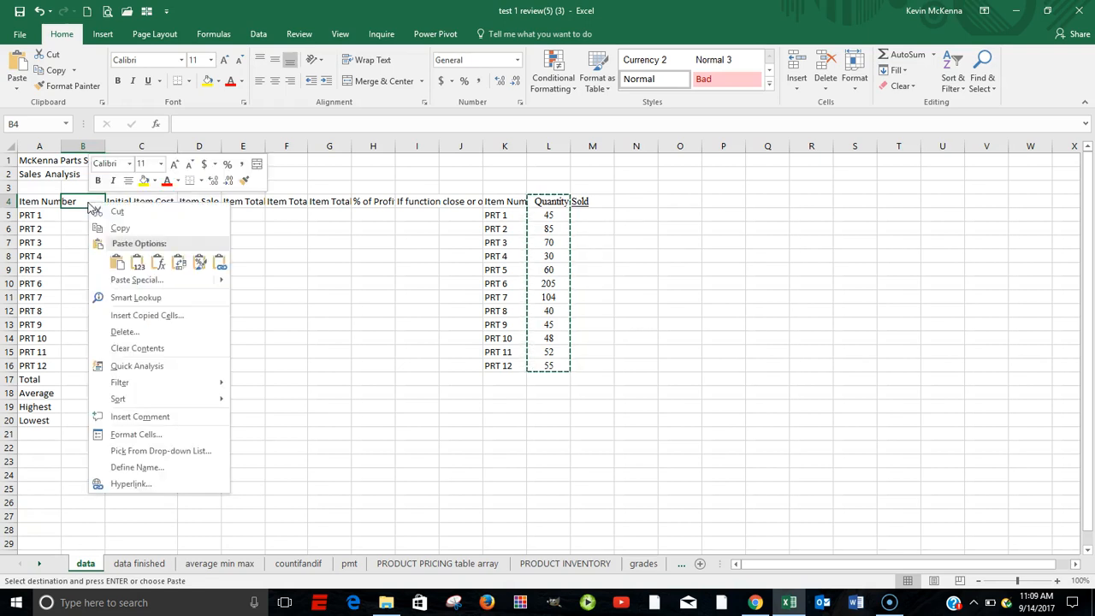
left_click(115, 264)
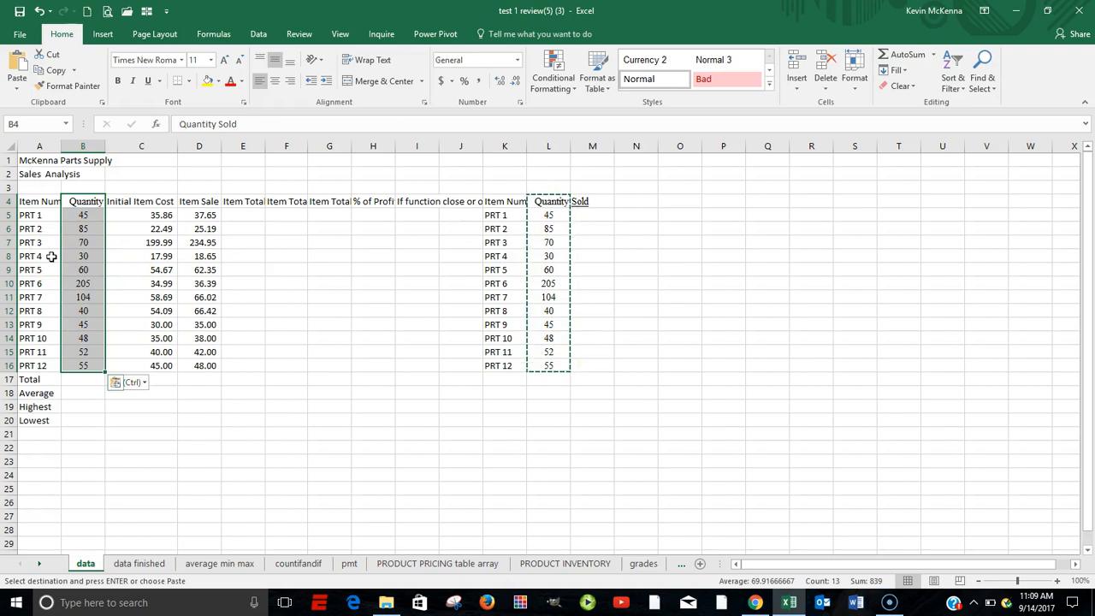
key("Escape")
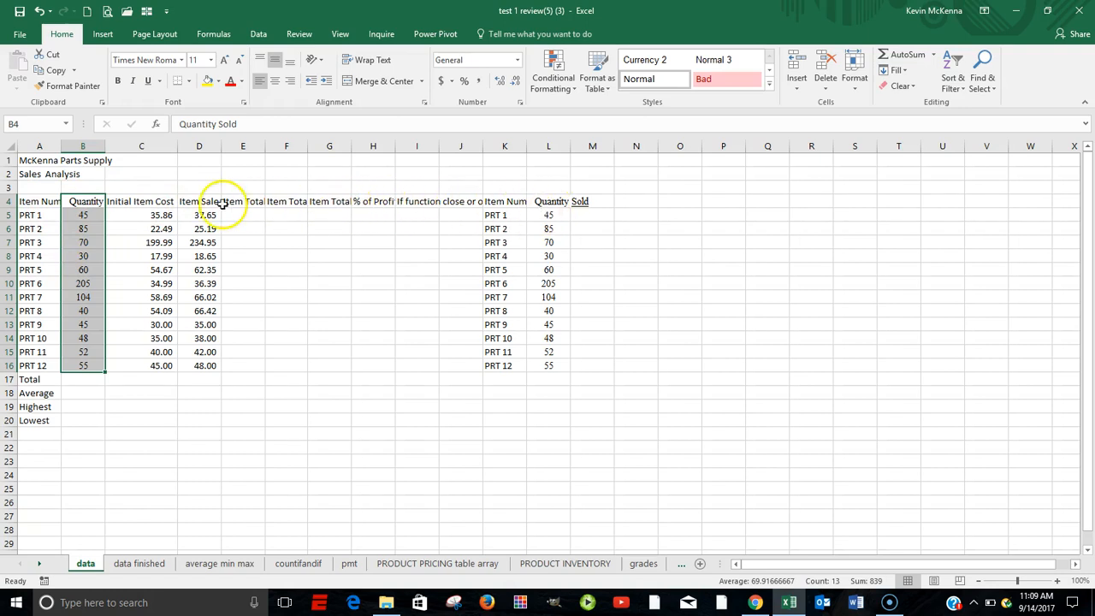
Wrap the text of the column headings in A4:L4
left_click(29, 202)
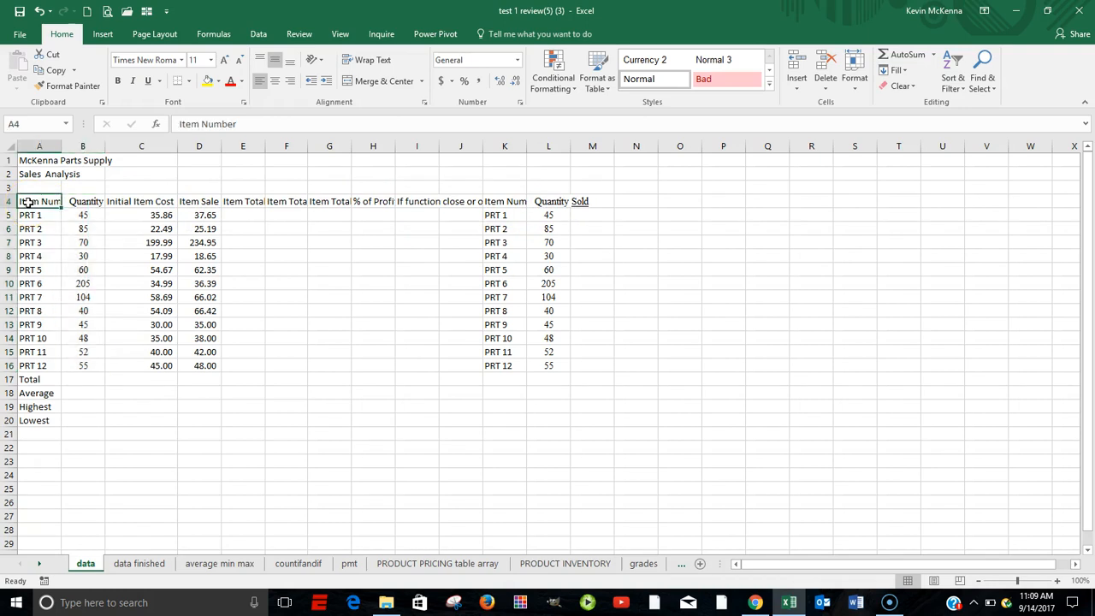
left_click_drag(29, 202, 561, 202)
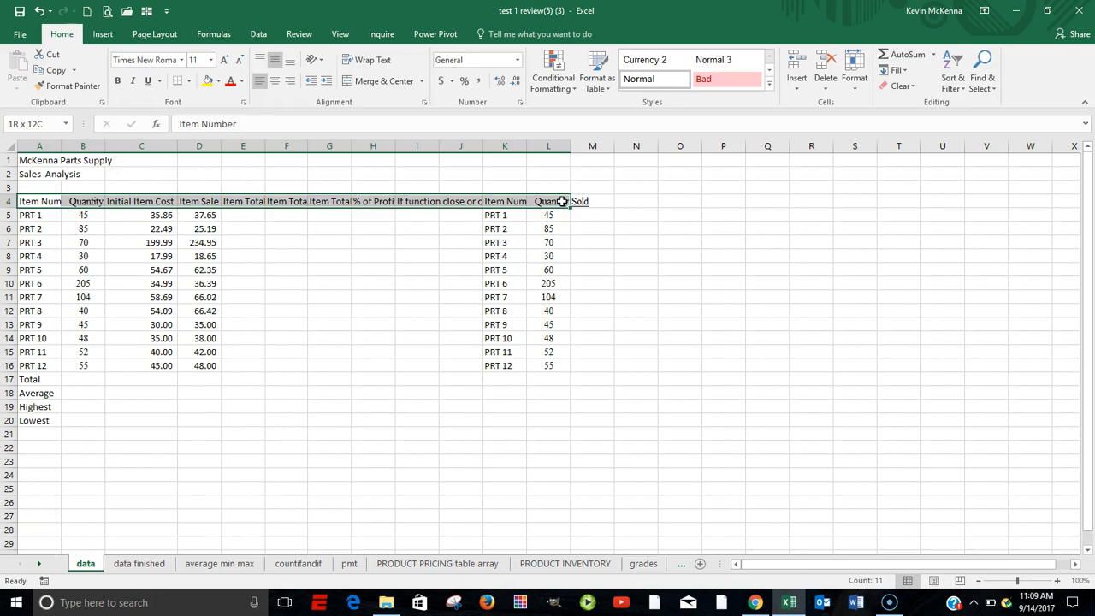
left_click_drag(562, 201, 562, 201)
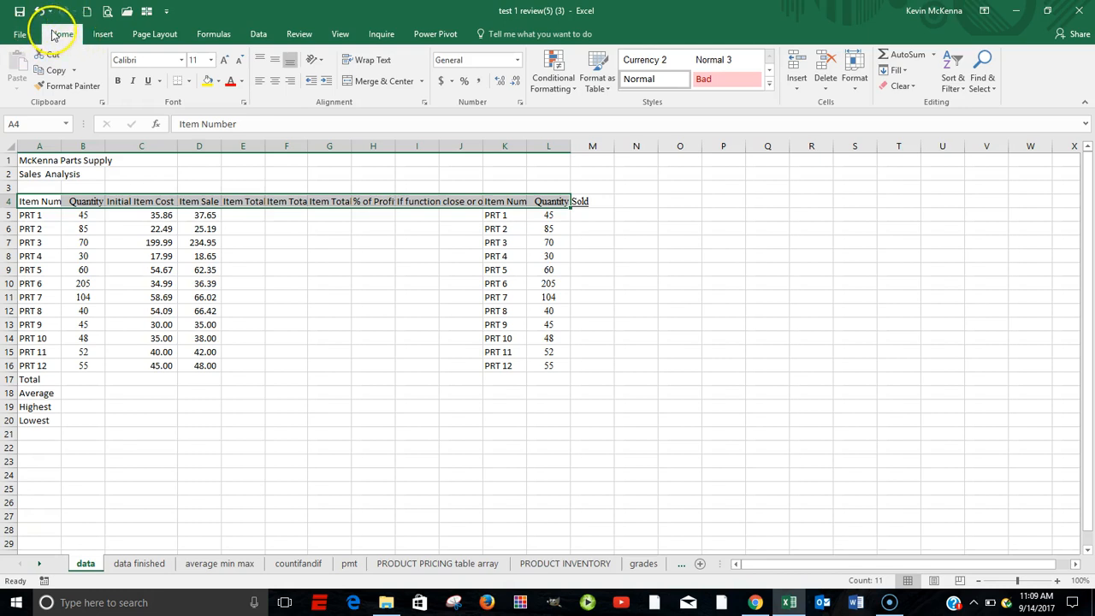
left_click(370, 61)
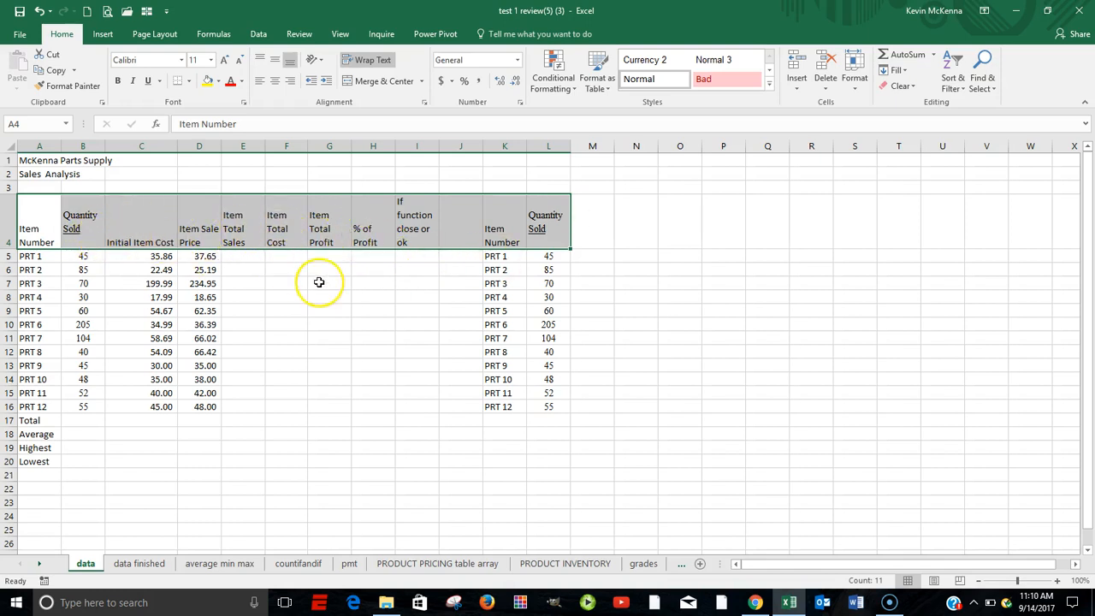
left_click(240, 257)
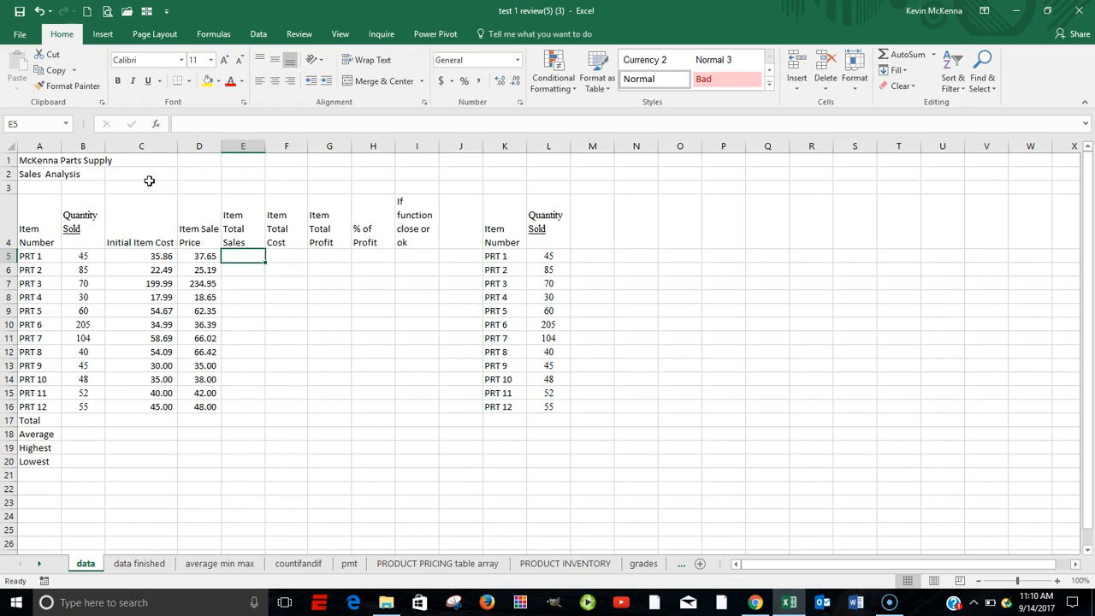
Apply center alignment to the two title rows in A1:I2
left_click(35, 160)
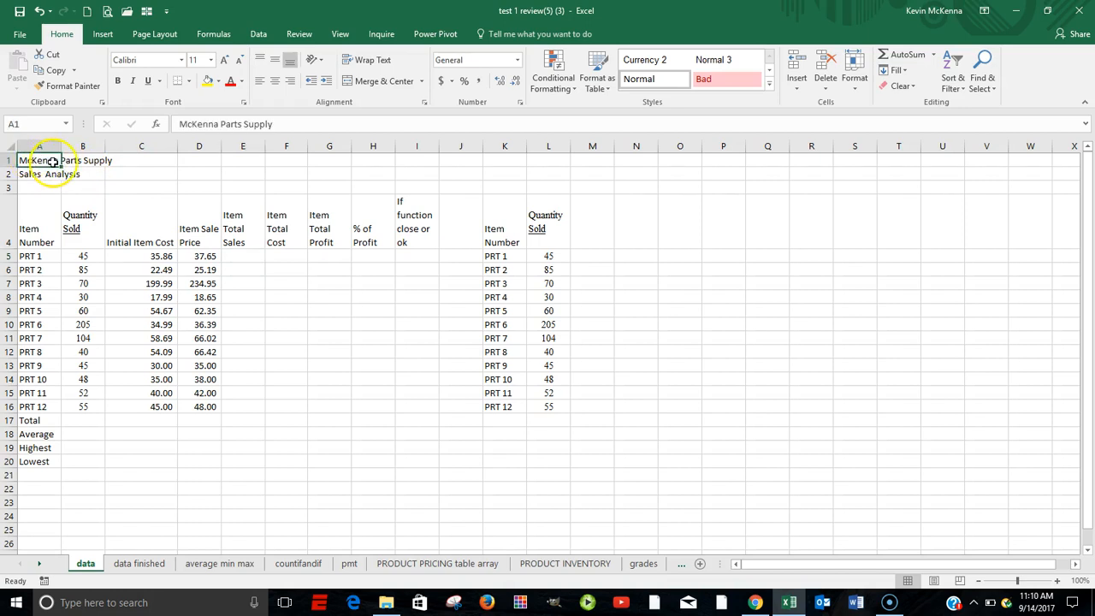
left_click(43, 176)
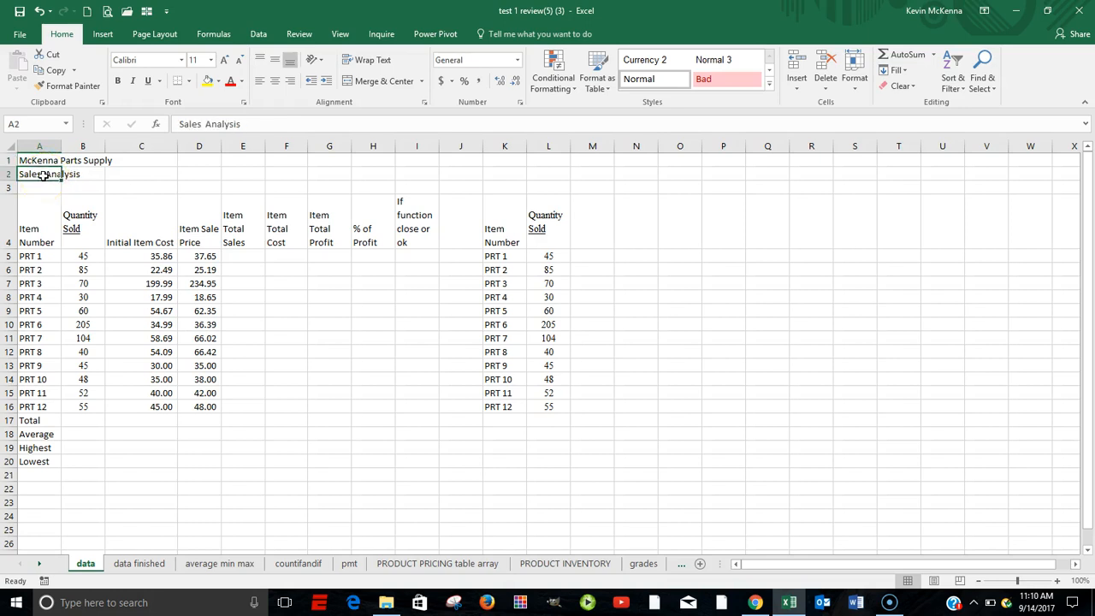
left_click(40, 159)
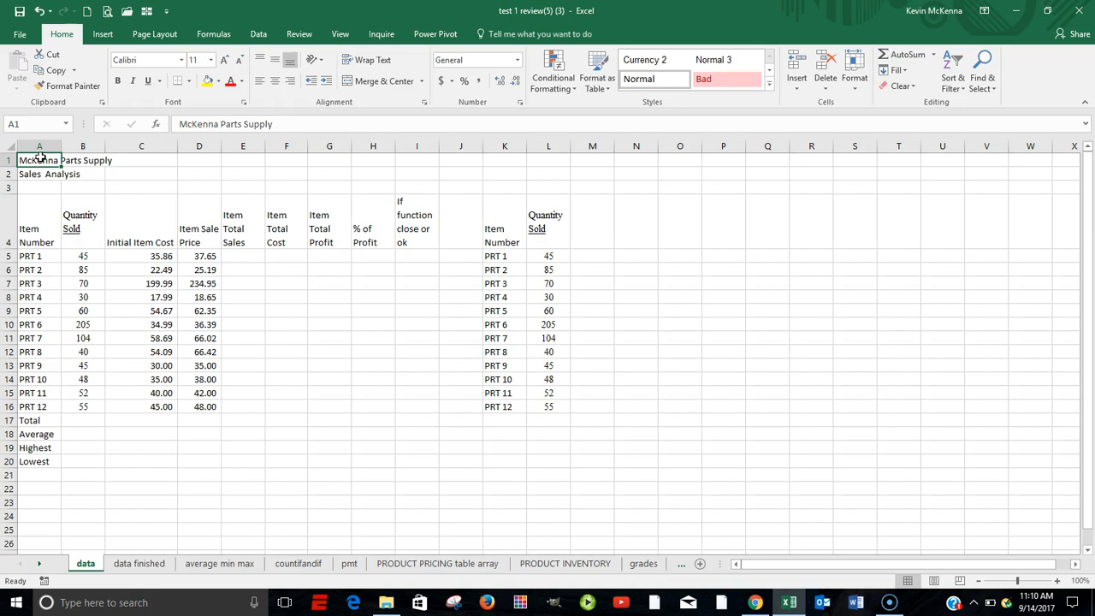
left_click(34, 160)
left_click_drag(34, 160, 403, 171)
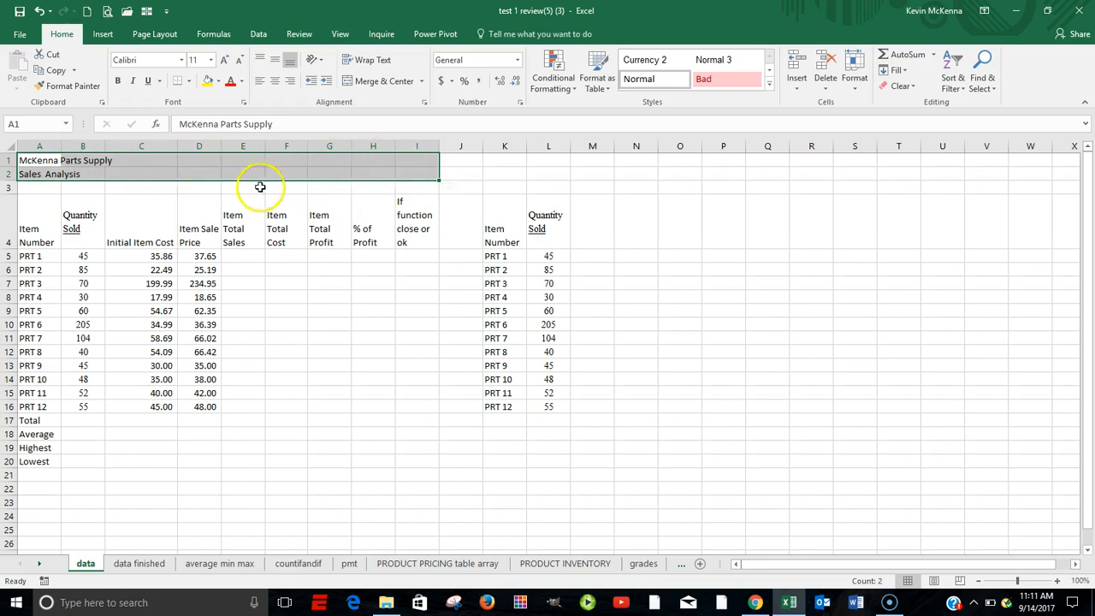
left_click(277, 88)
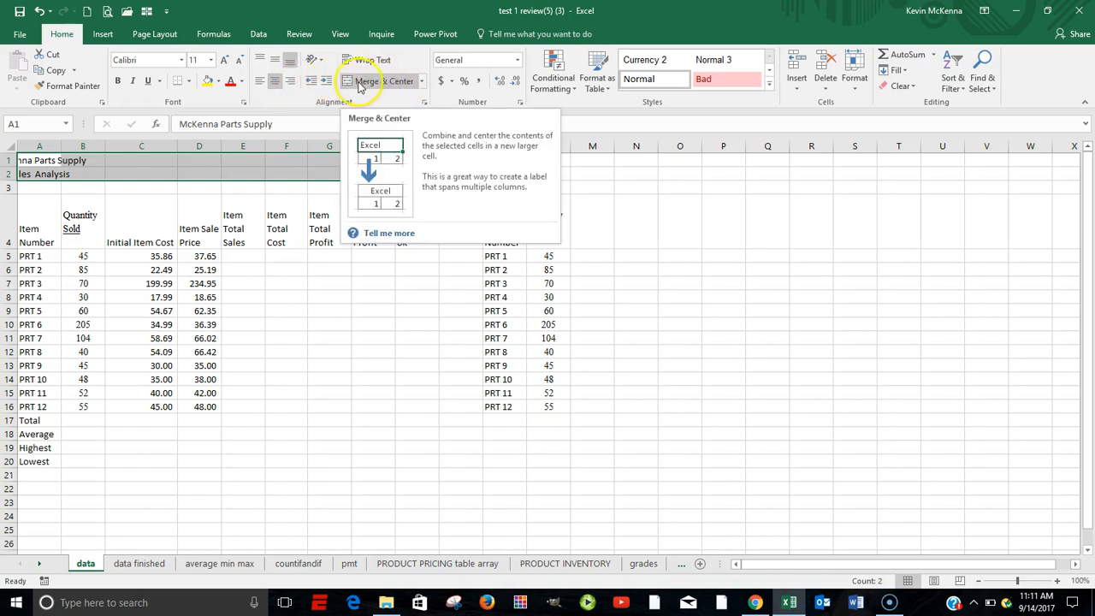
Merge the title rows across columns A to I with Merge Across, keeping each title in its own row
left_click(423, 82)
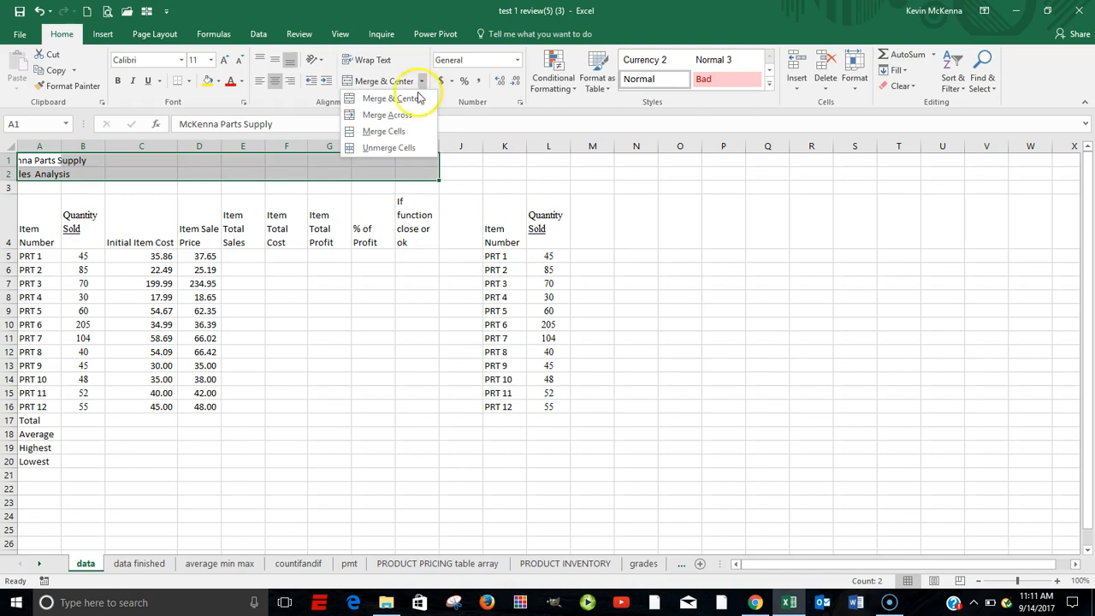
left_click(415, 116)
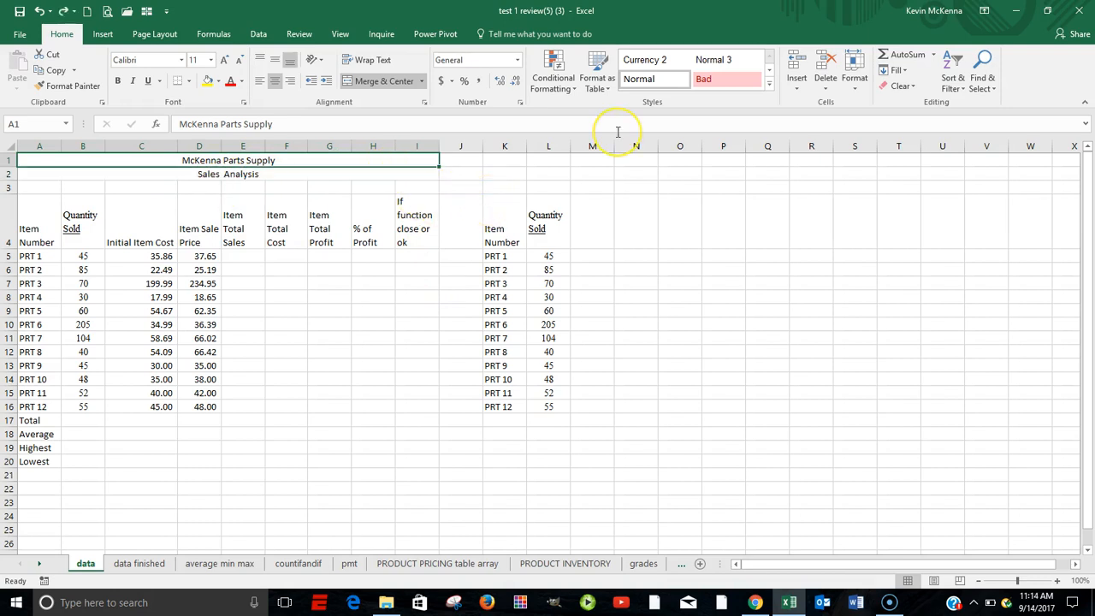
left_click(618, 133)
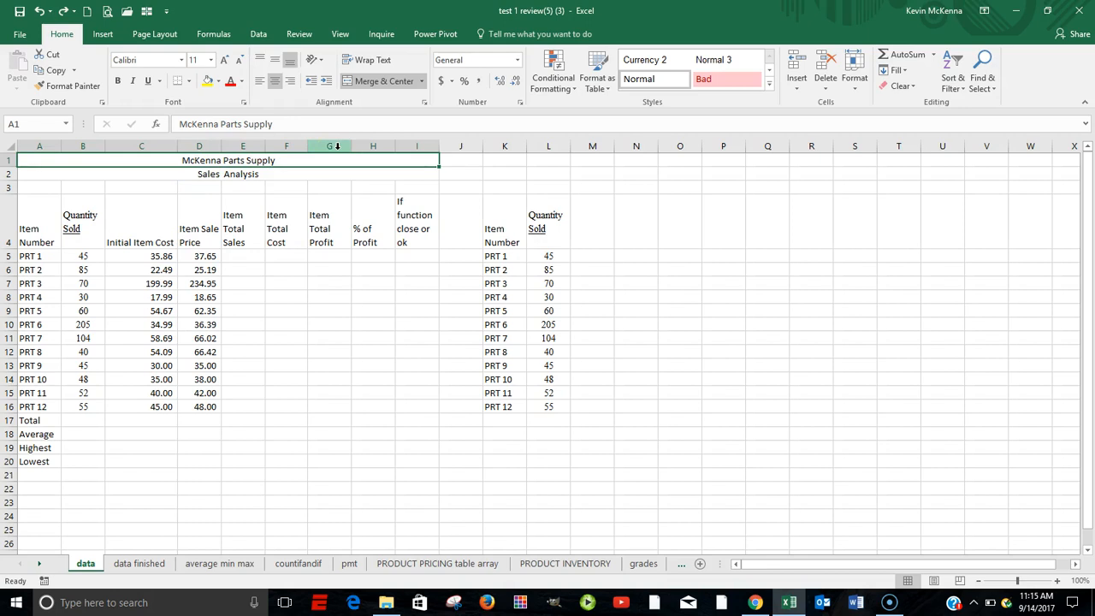
Unmerge the McKenna Parts Supply and Sales Analysis title cells in rows 1 and 2
left_click(347, 85)
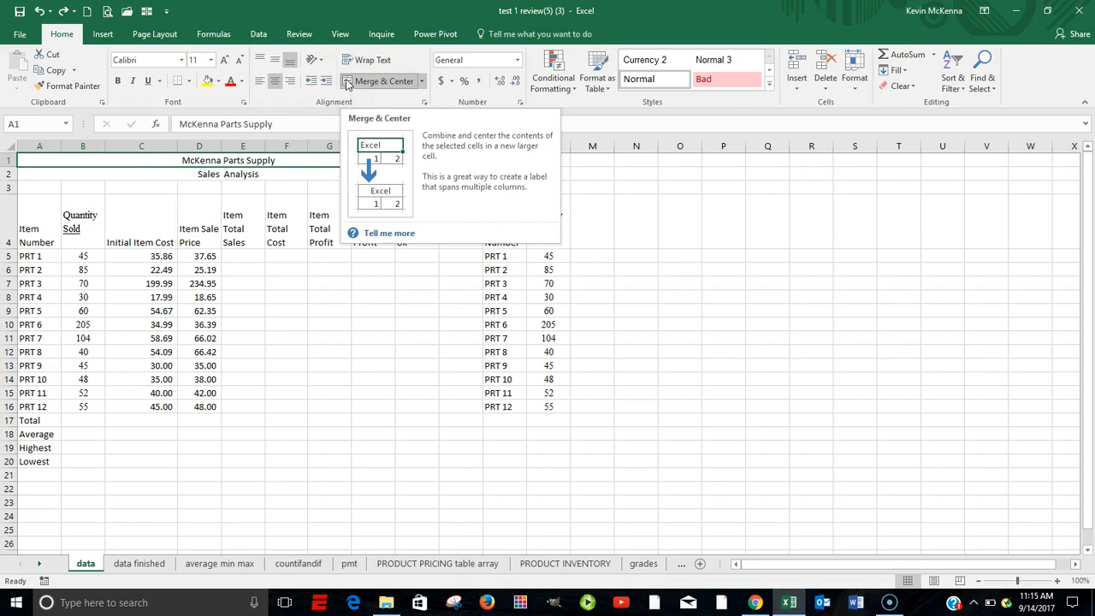
left_click(347, 83)
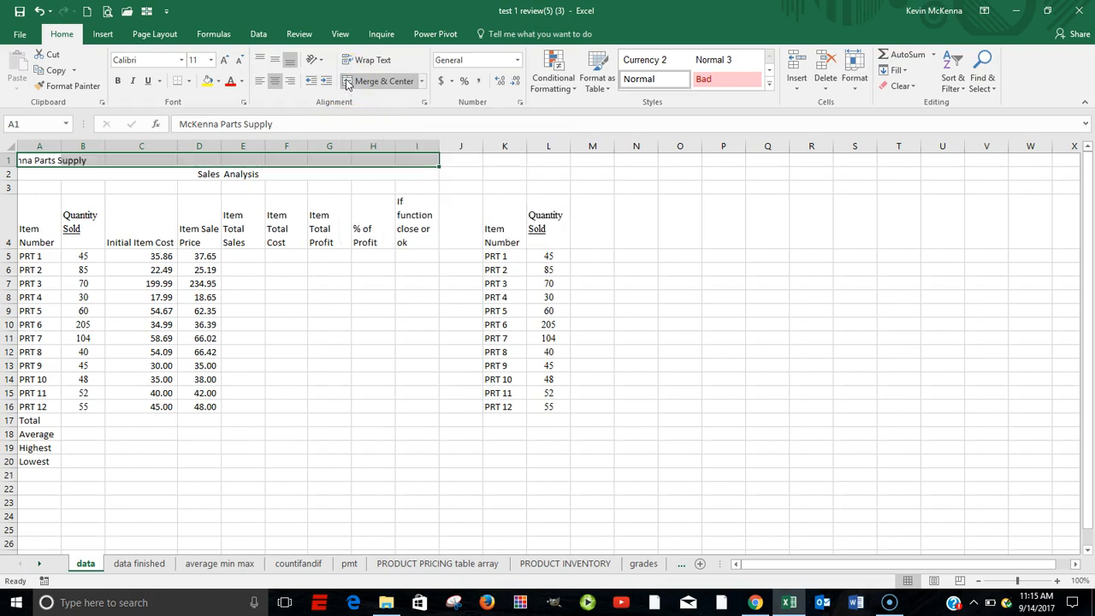
left_click(231, 174)
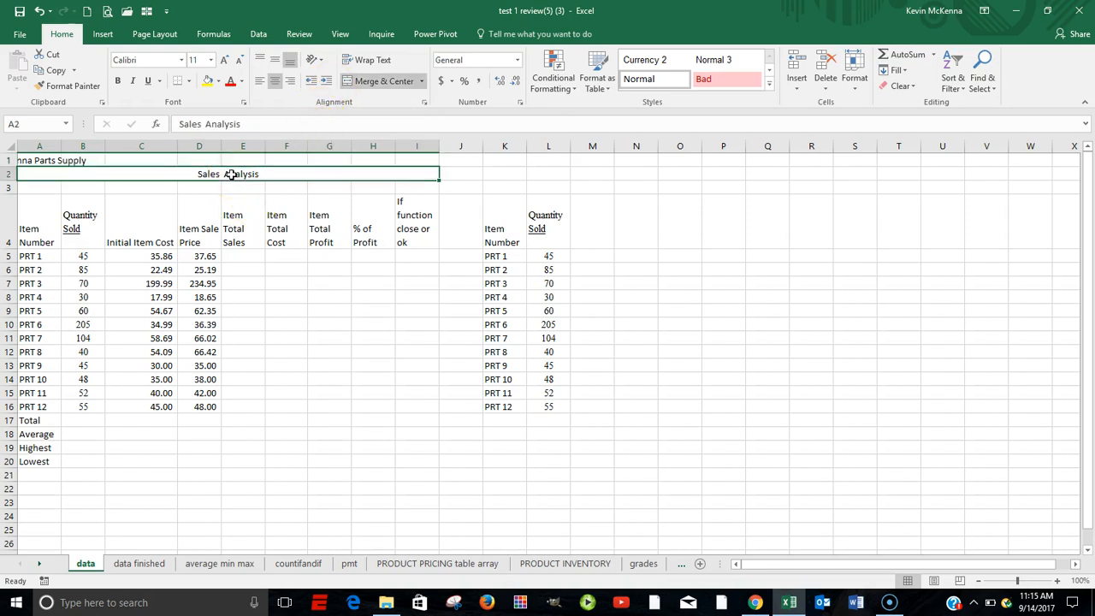
left_click(348, 81)
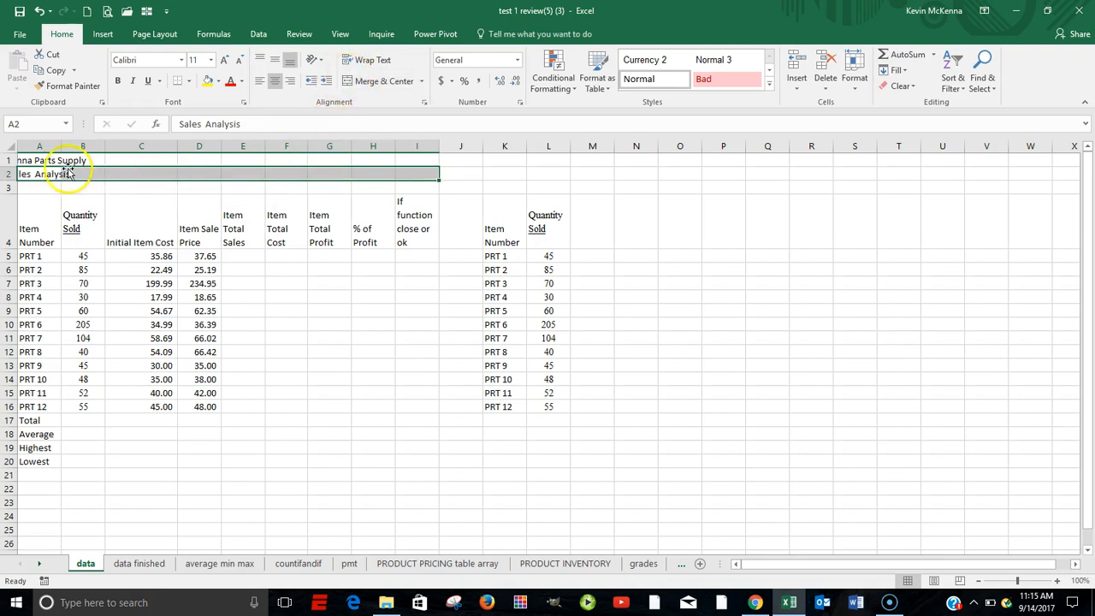
Merge and center the McKenna Parts Supply title across A1:I1 and the Sales Analysis title across A2:I2
left_click(36, 160)
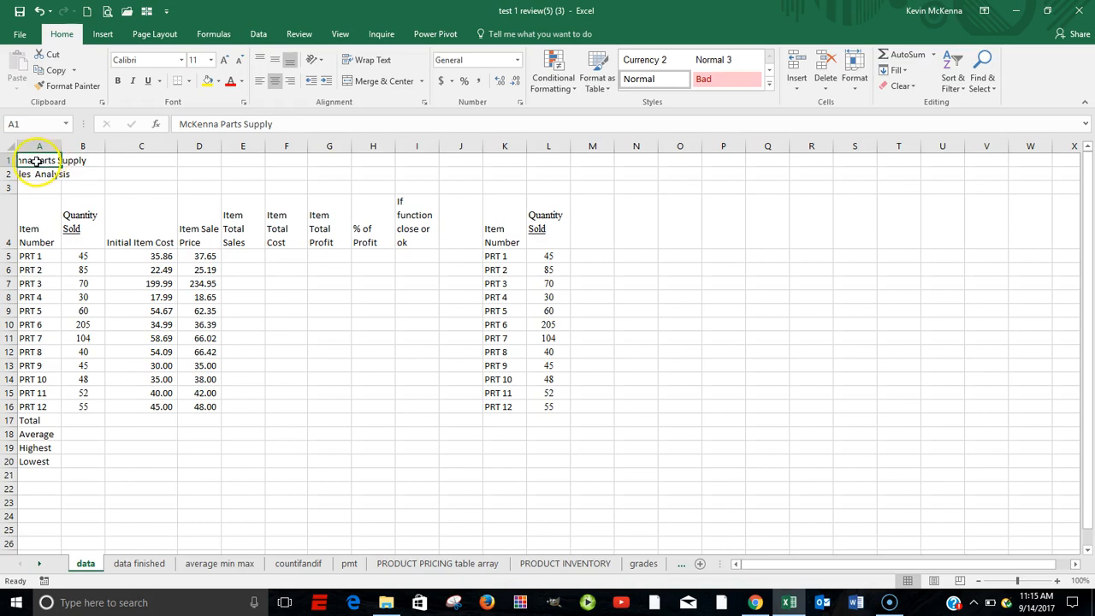
left_click_drag(37, 160, 398, 162)
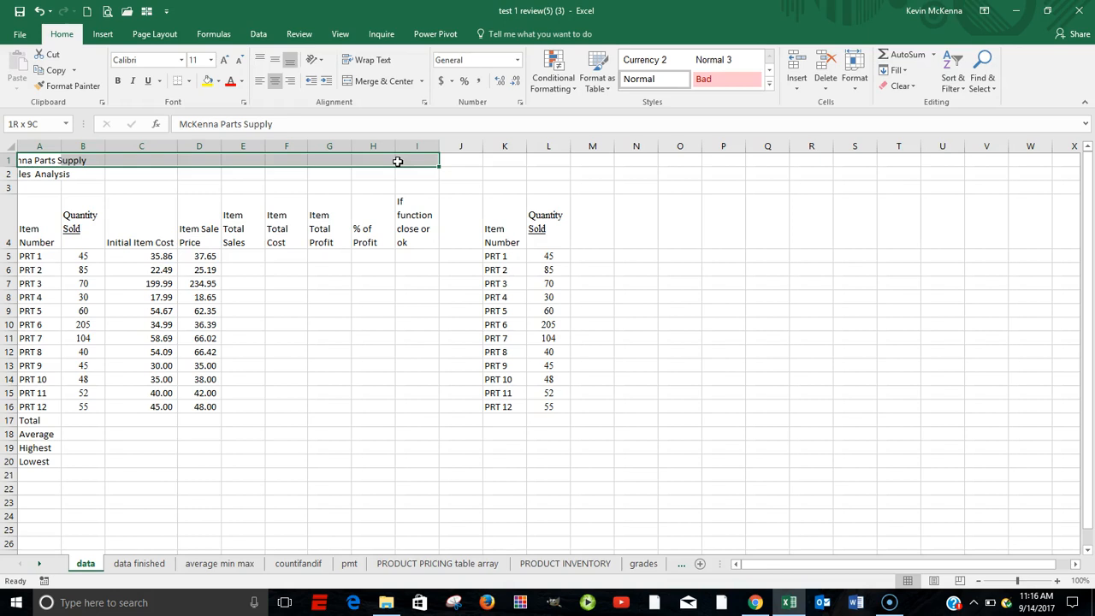
left_click_drag(398, 162, 398, 162)
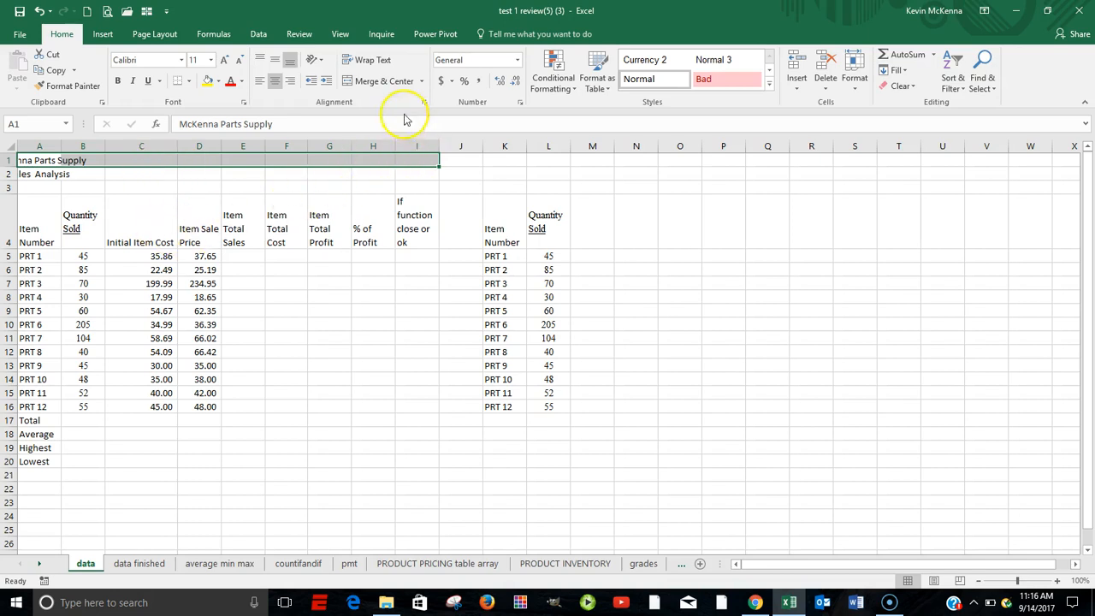
left_click(362, 83)
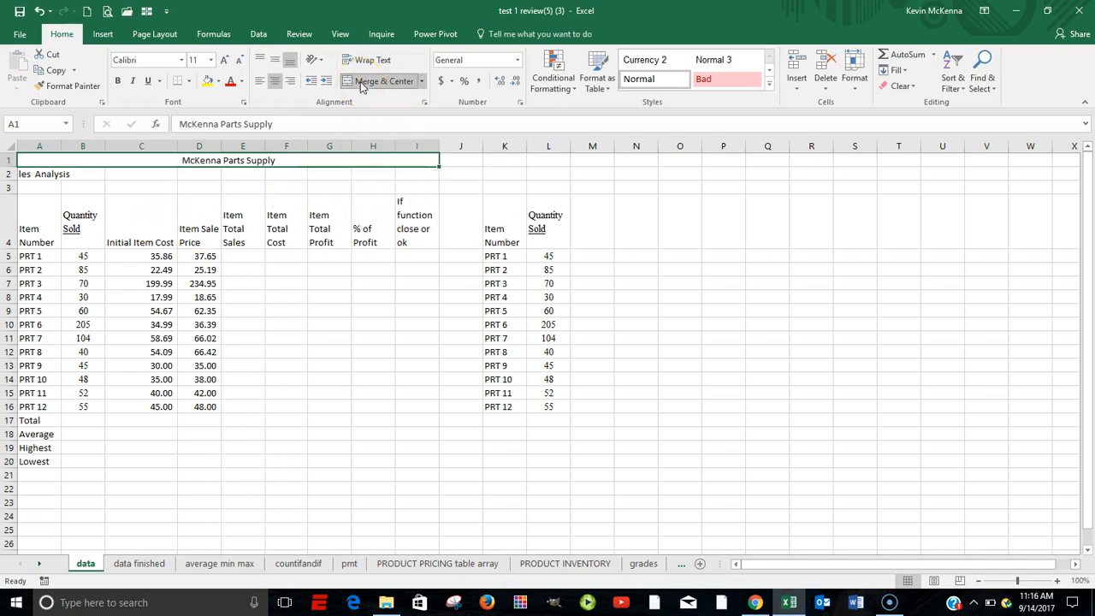
left_click(26, 175)
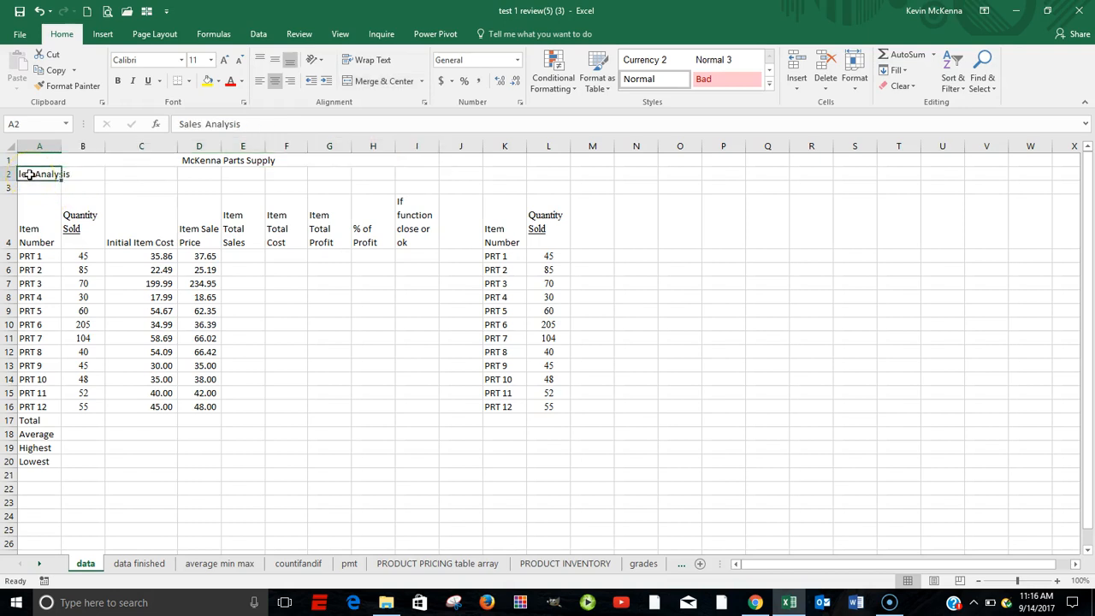
left_click_drag(29, 175, 411, 179)
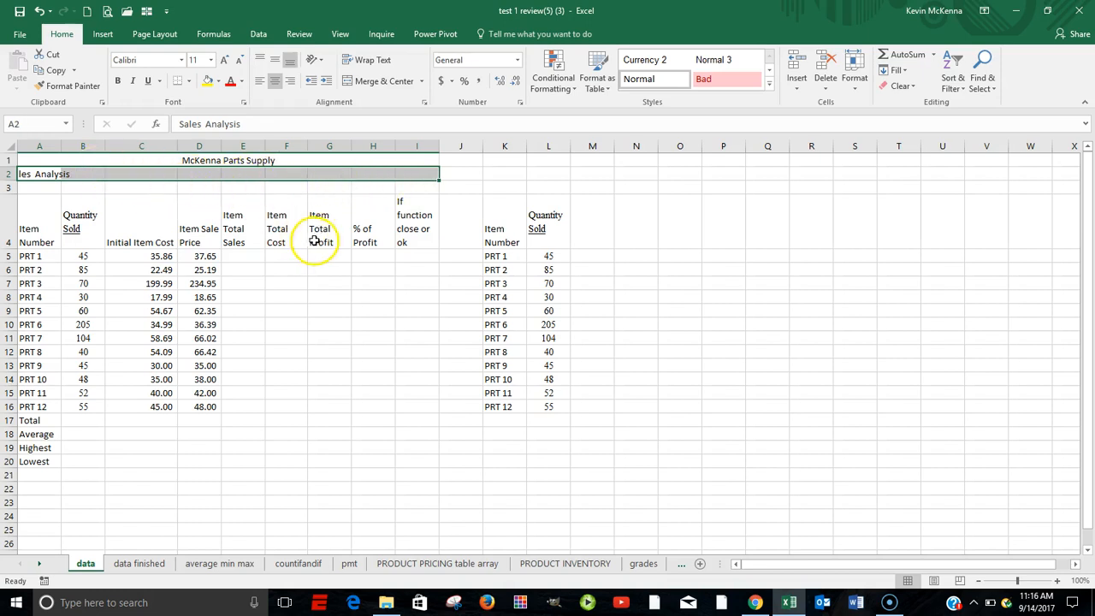
left_click(373, 82)
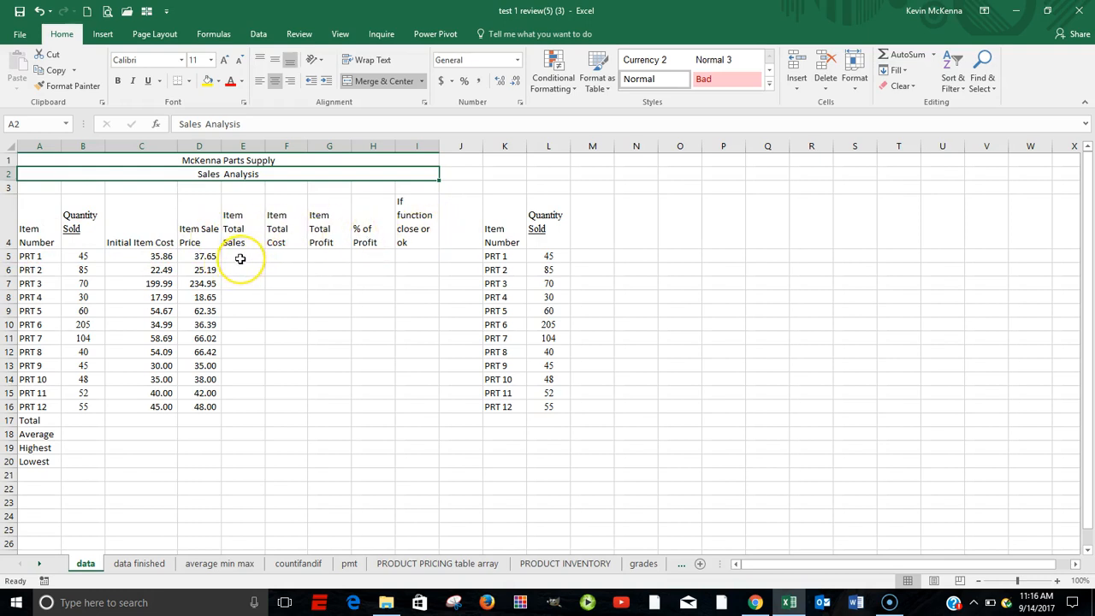
Calculate the Item Total Sales for PRT 1 in E5 by multiplying quantity sold by item sale price with =B5*D5
left_click(242, 257)
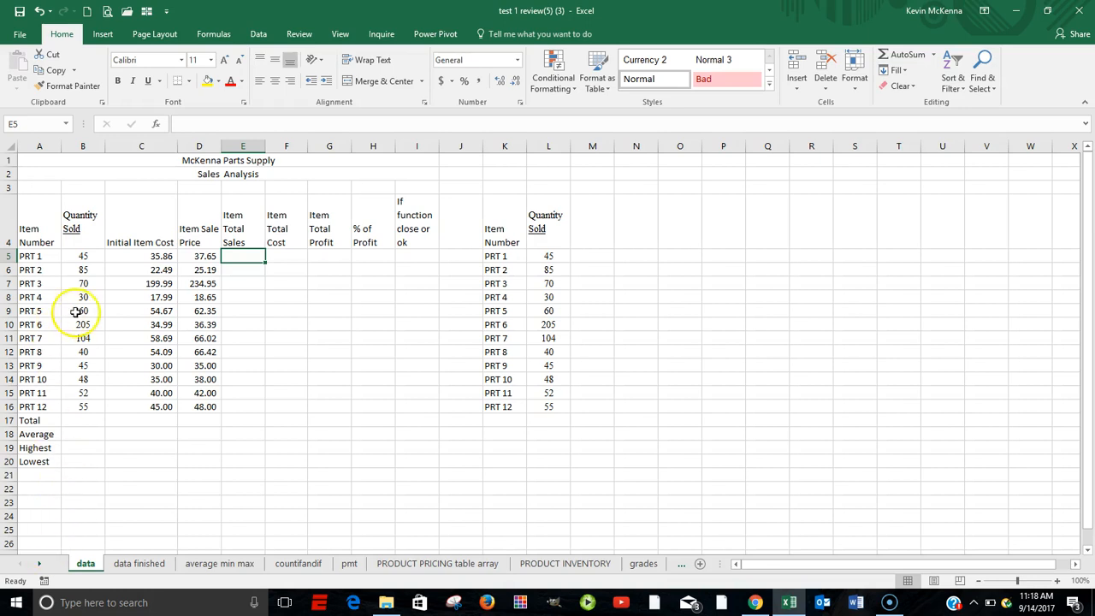
left_click(85, 250)
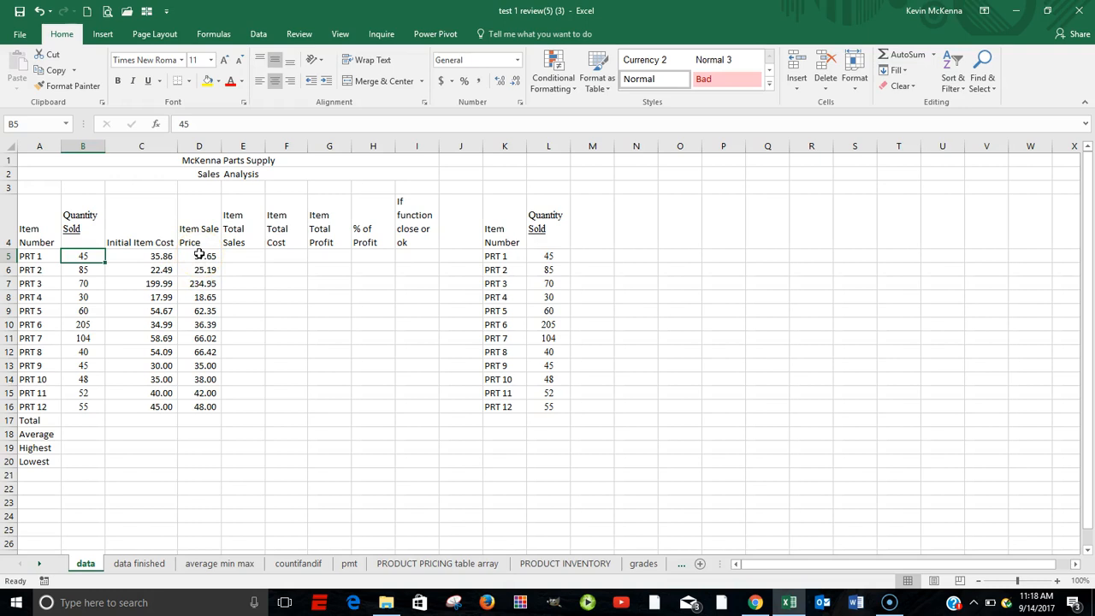
left_click(199, 255)
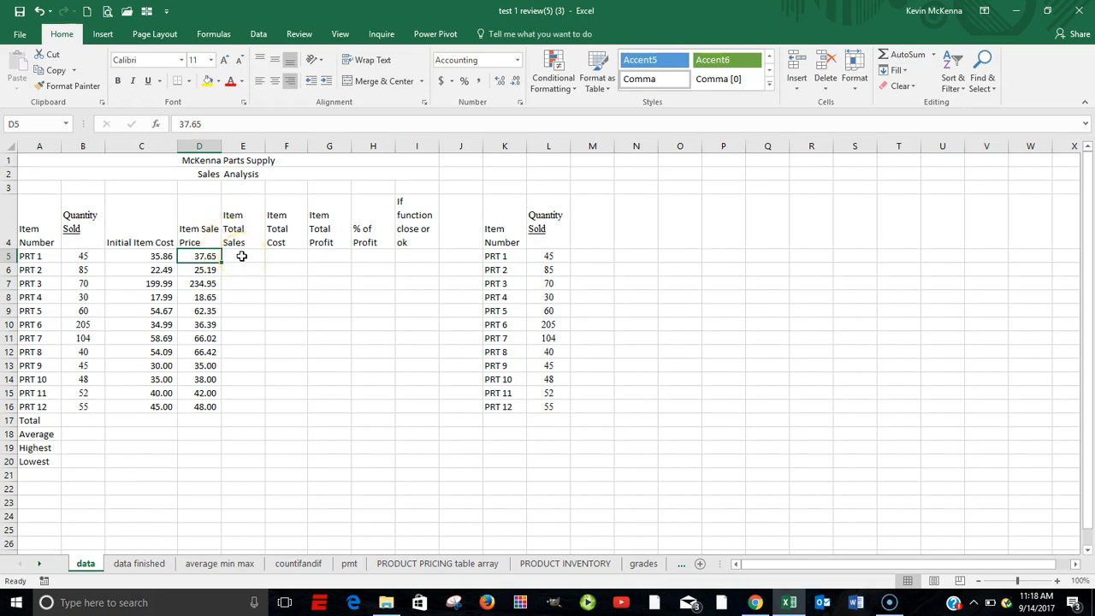
left_click(243, 256)
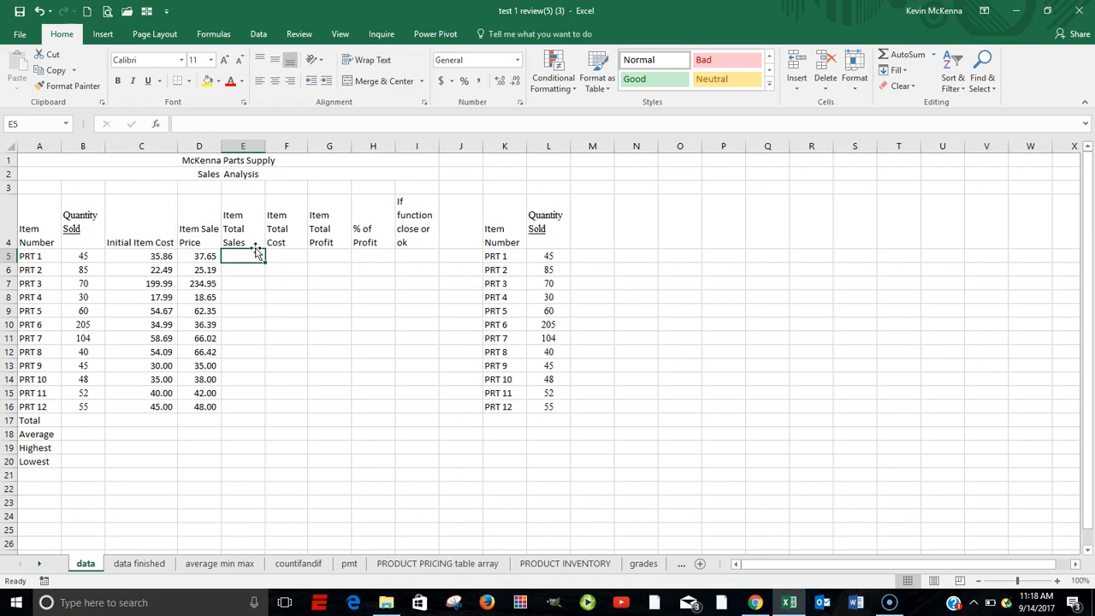
type("=")
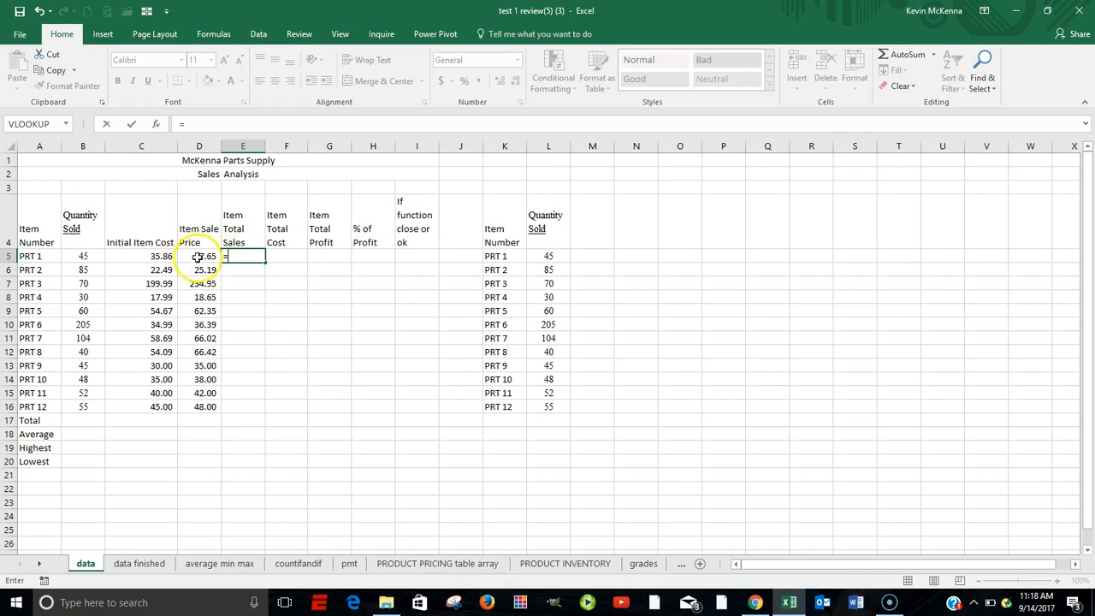
left_click(83, 256)
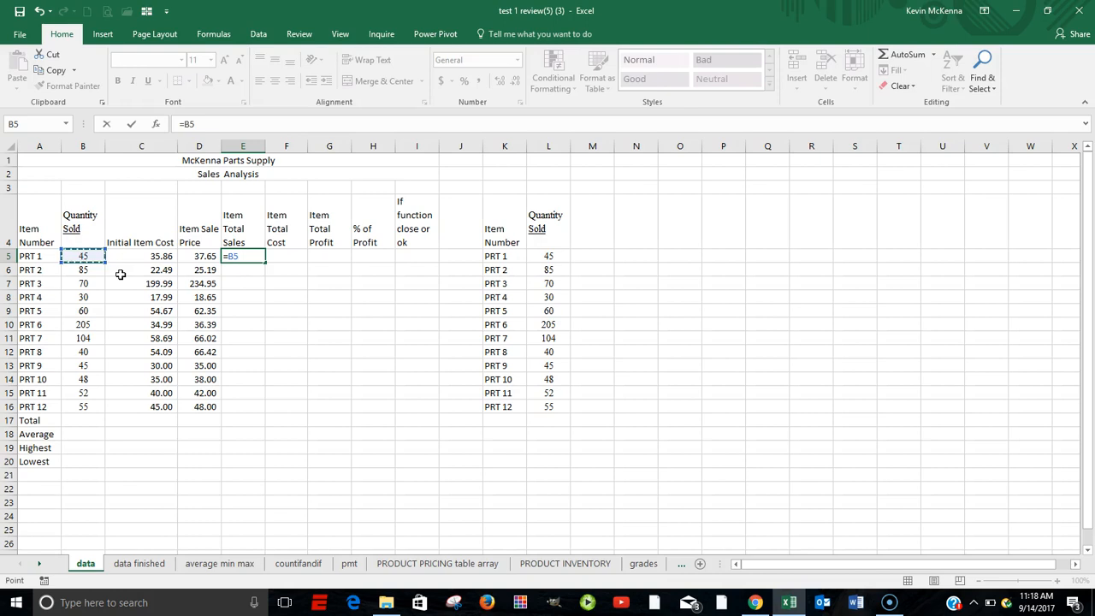
type("*")
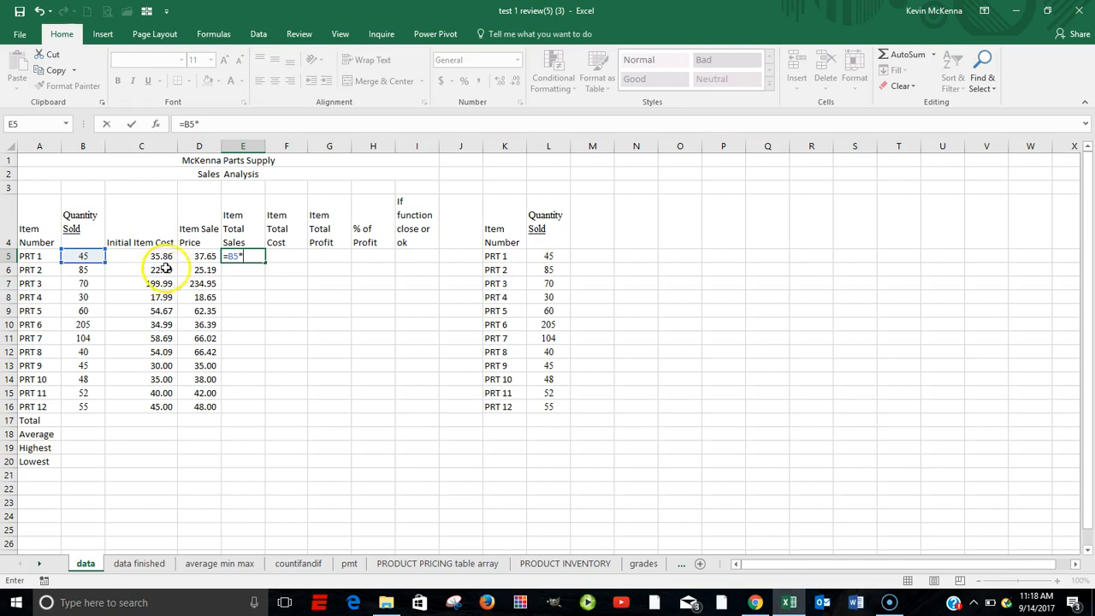
left_click(190, 255)
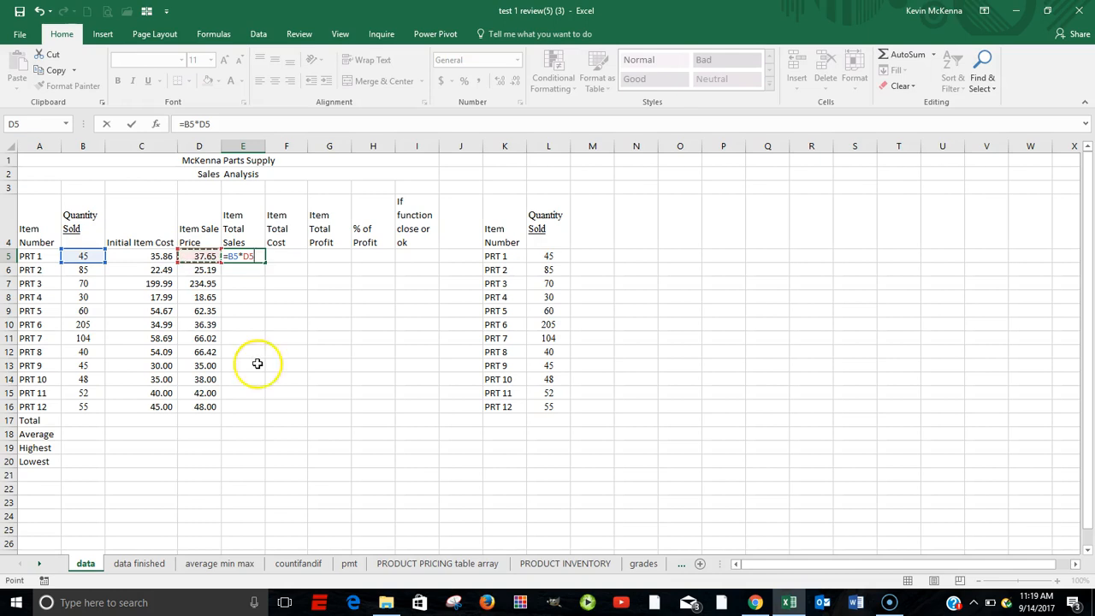
left_click(132, 126)
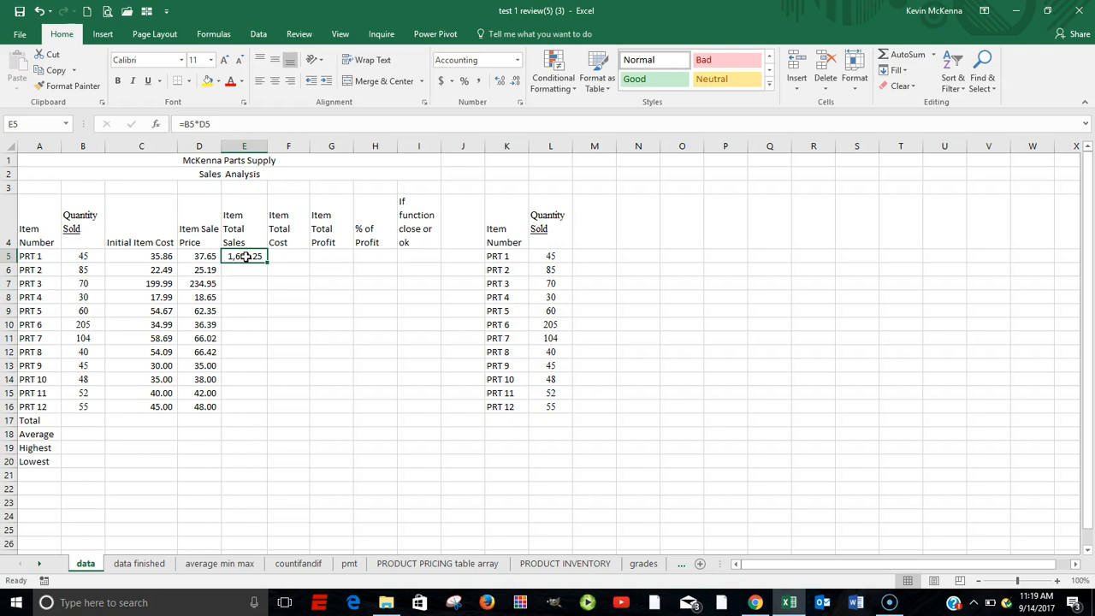
Inspect which cells the Item Total Sales formula in E5 refers to, leaving the formula as it is
double_click(246, 257)
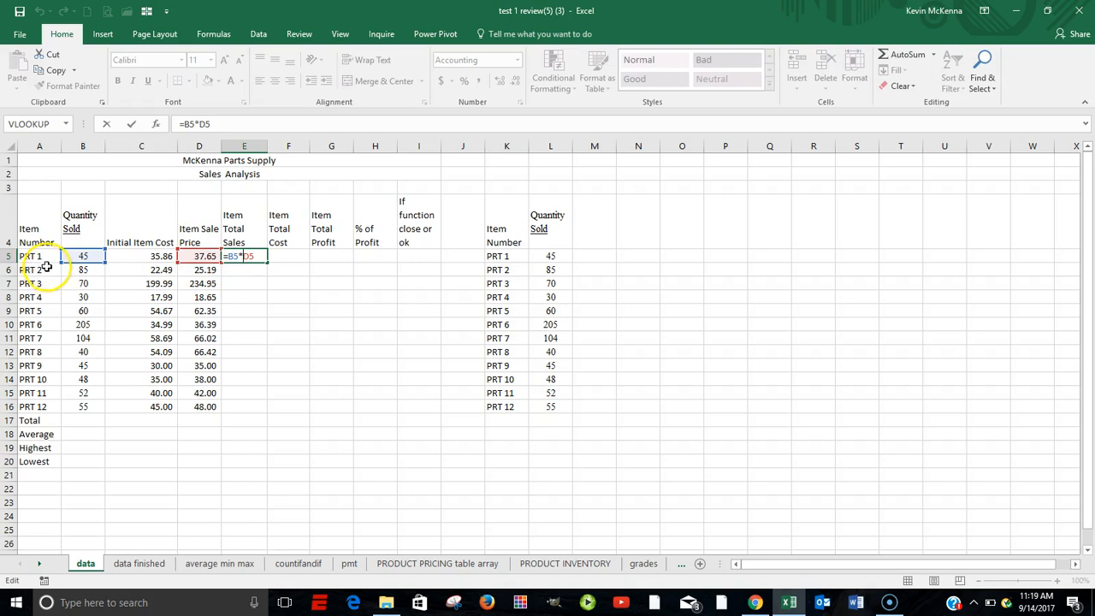
left_click(132, 124)
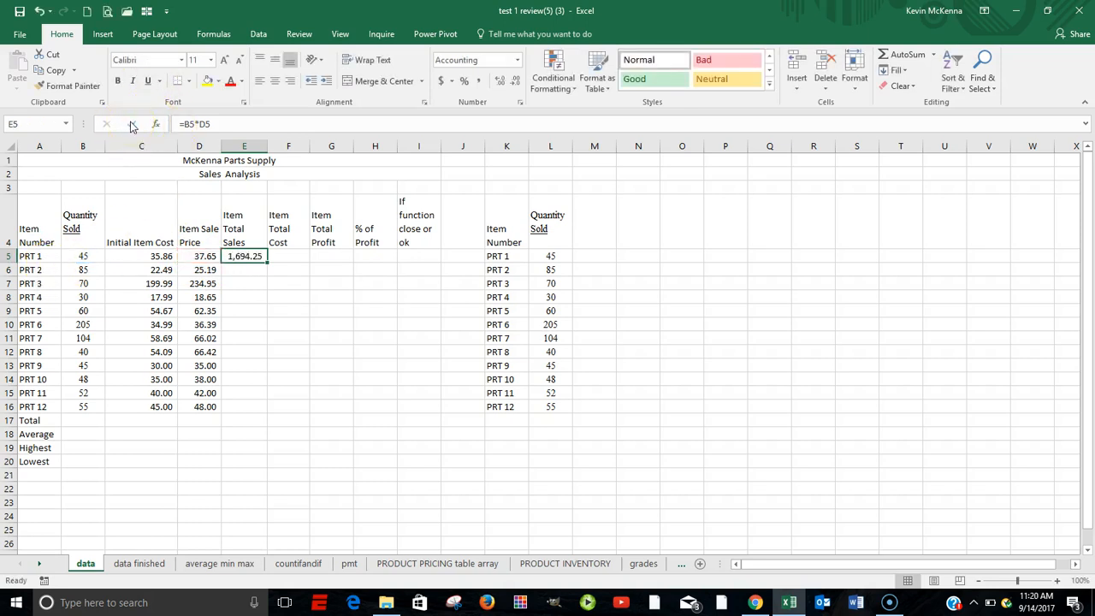
double_click(246, 259)
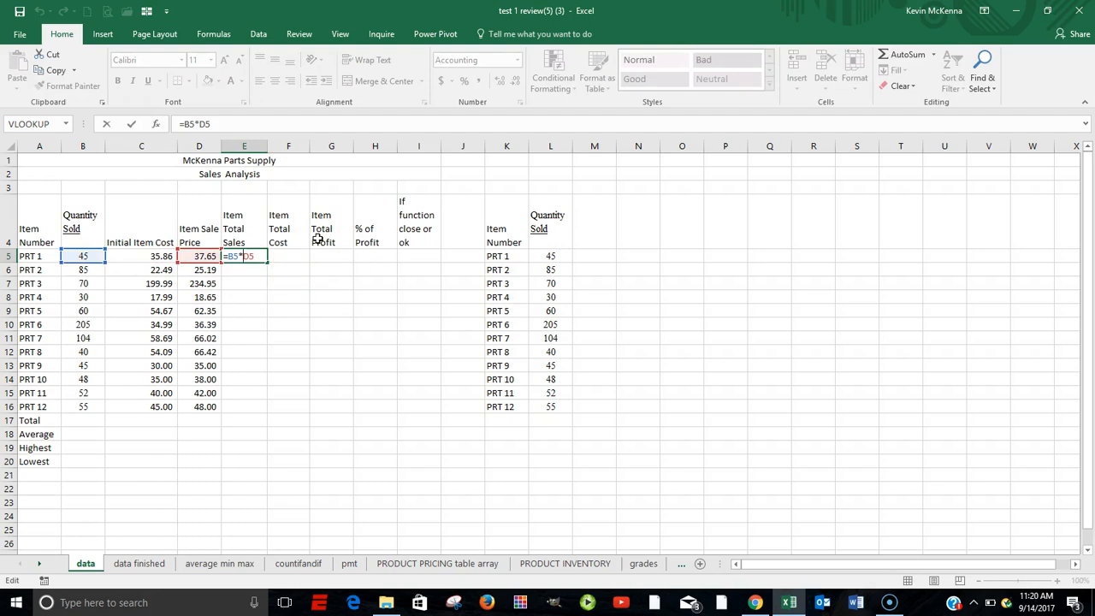
key("Escape")
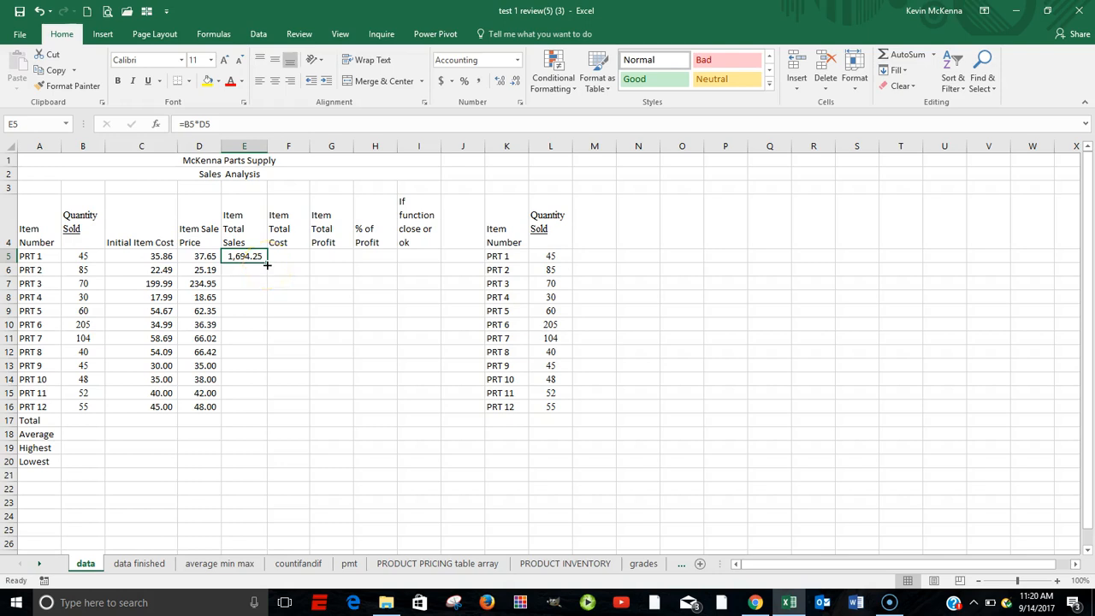
Fill the Item Total Sales formula from E5 down through E16 and check the cell references in the PRT 12 row
left_click_drag(267, 265, 257, 416)
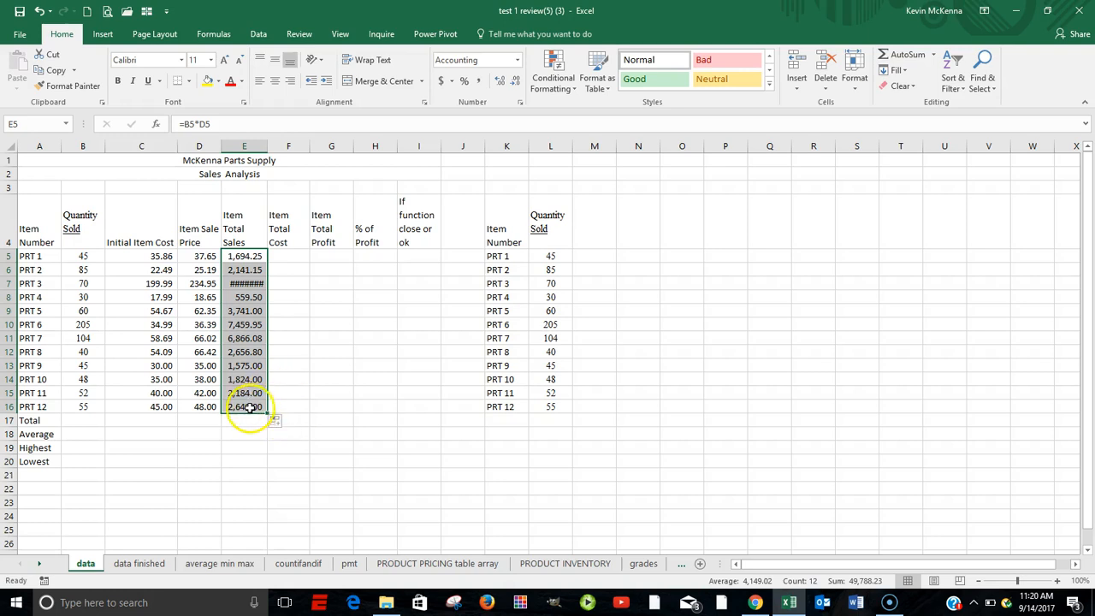
left_click(247, 407)
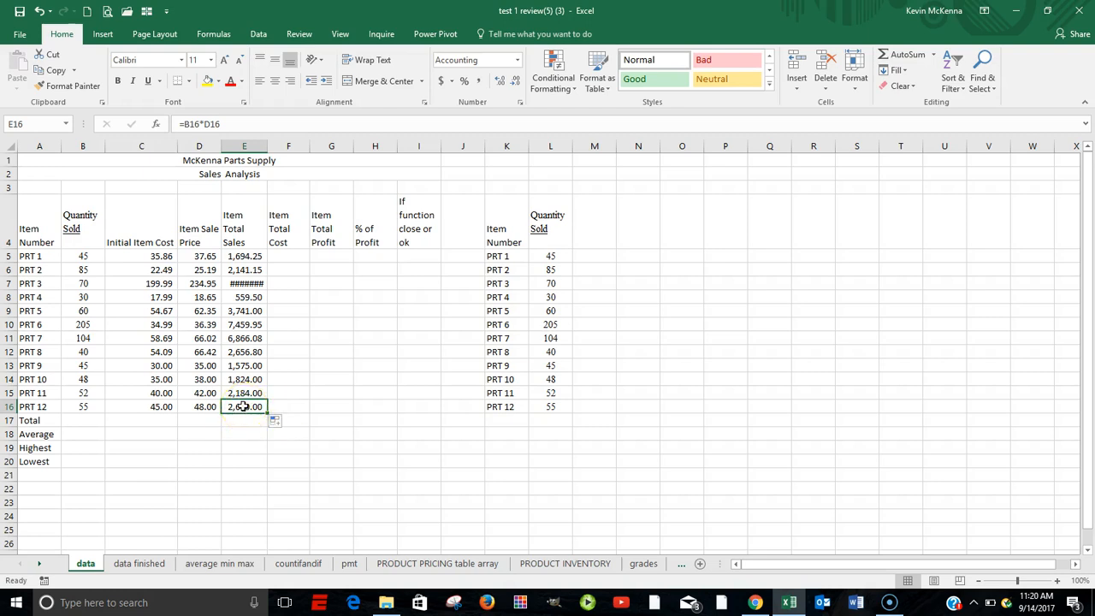
double_click(243, 407)
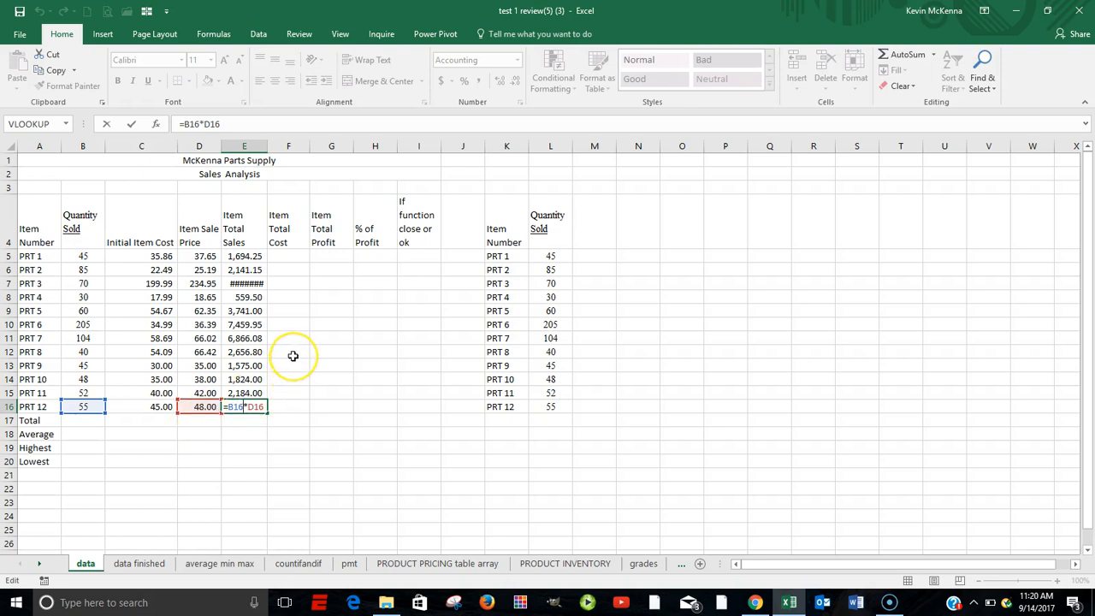
key("ctrl+Return")
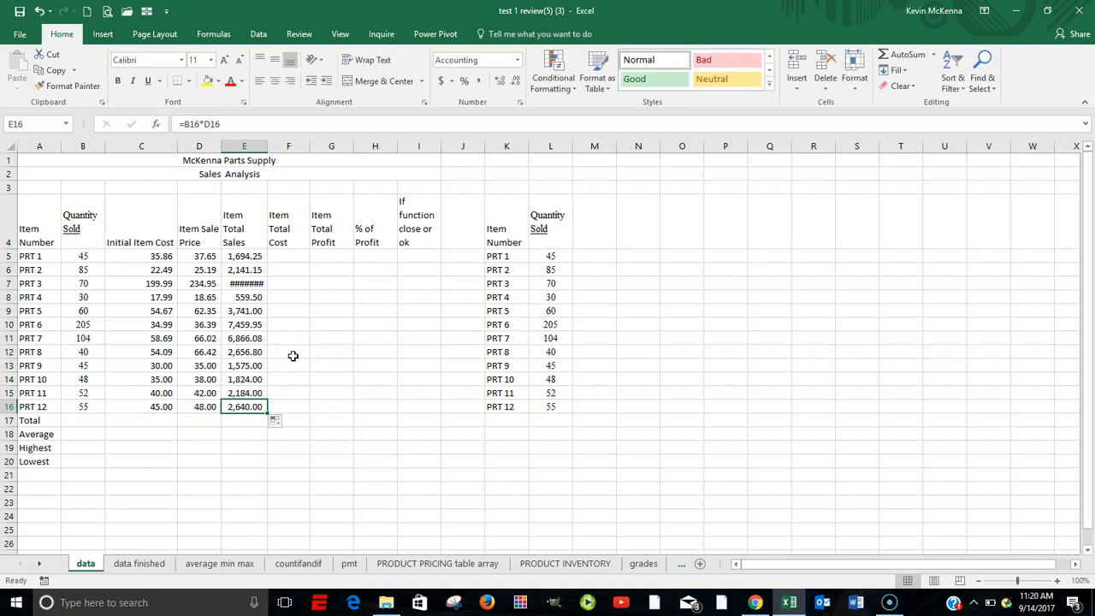
Calculate the Item Total Cost for PRT 1 in F5 with =B5*C5 and autofit the width of column F
left_click(287, 255)
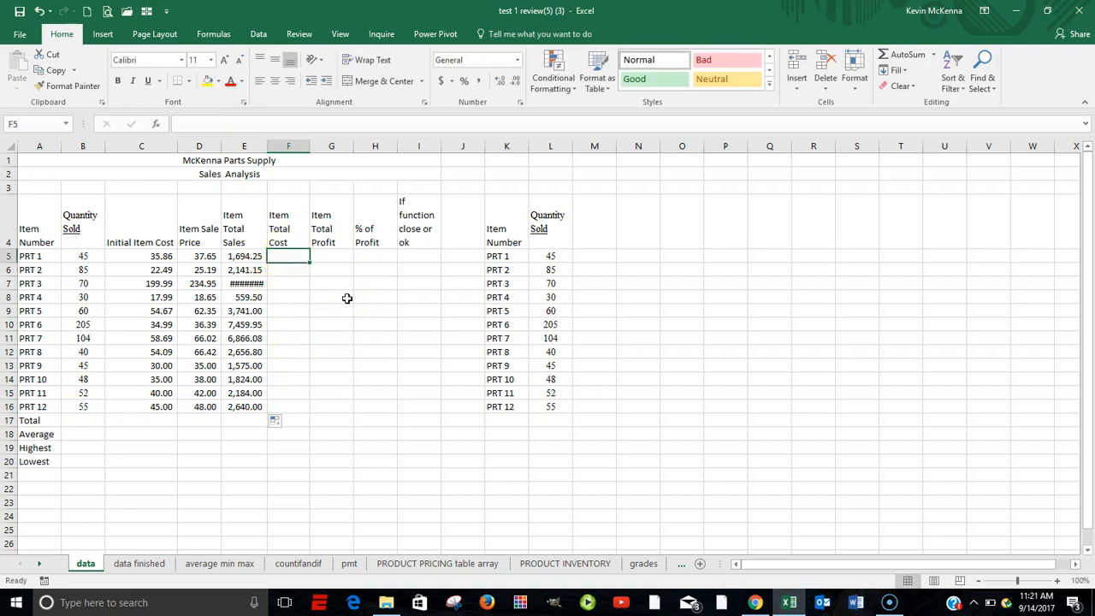
type("=")
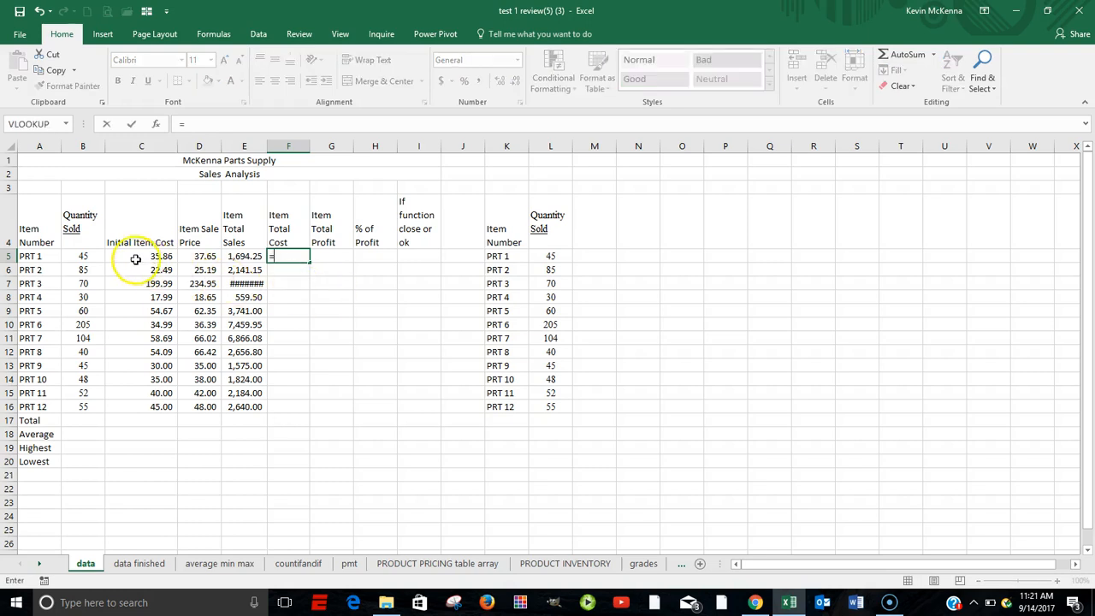
left_click(81, 256)
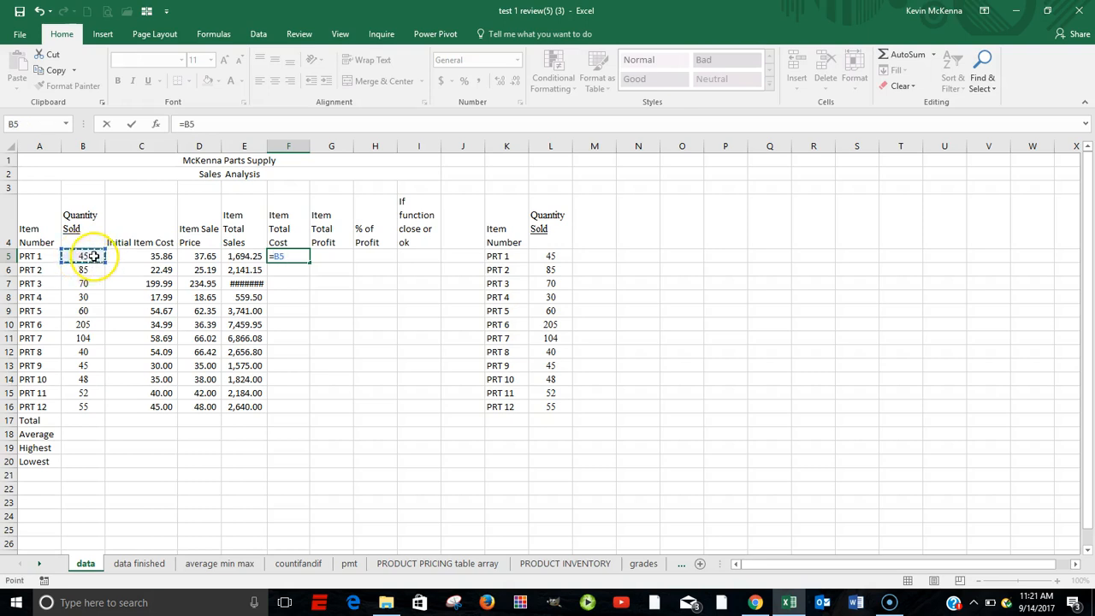
type("*")
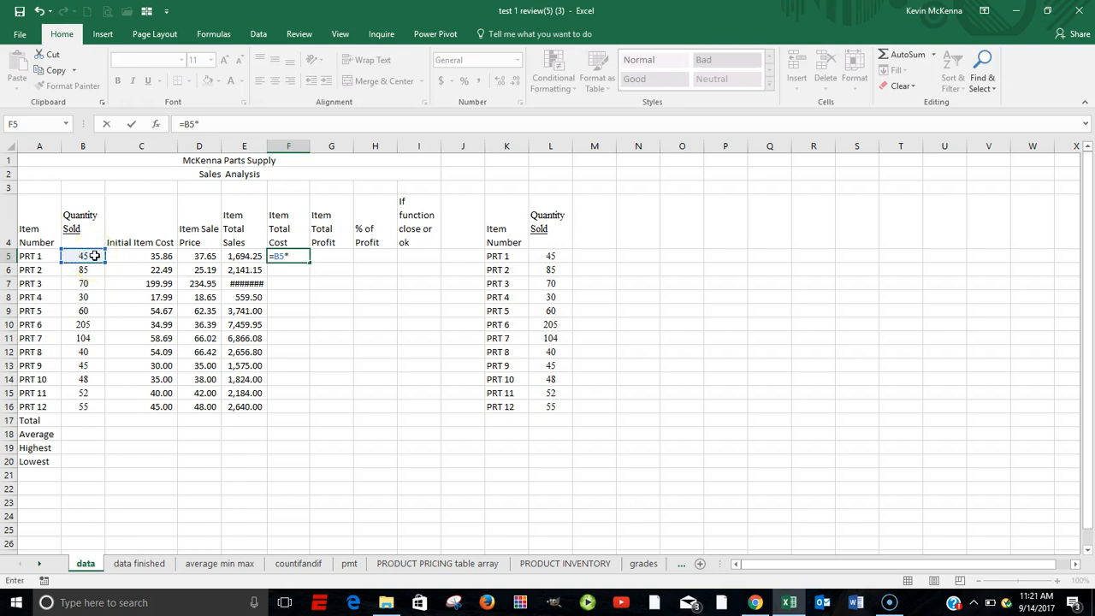
left_click(161, 257)
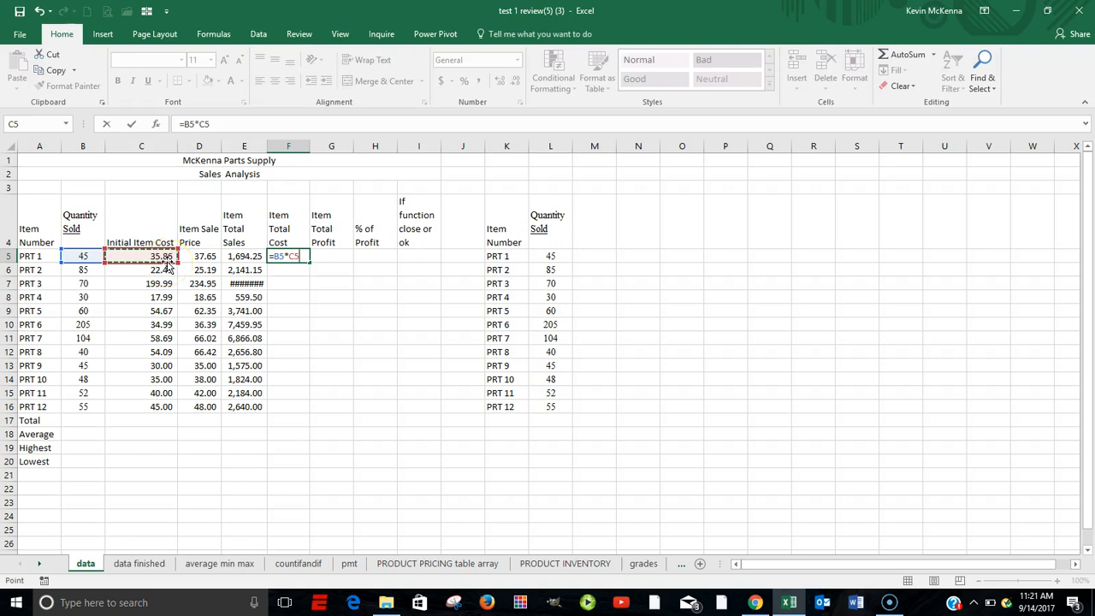
left_click(168, 257)
left_click(136, 124)
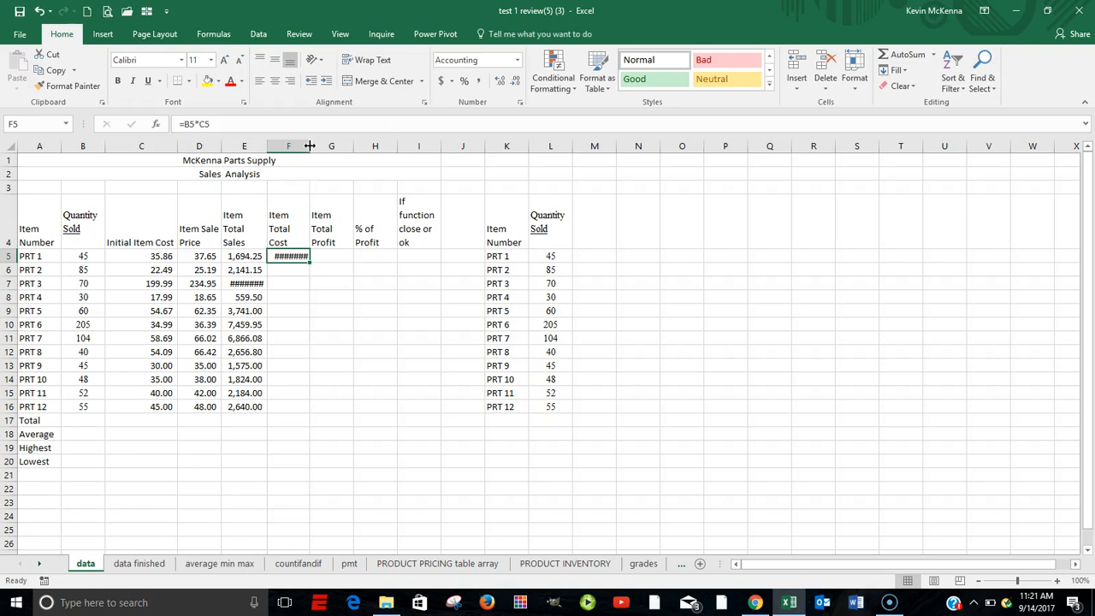
double_click(310, 146)
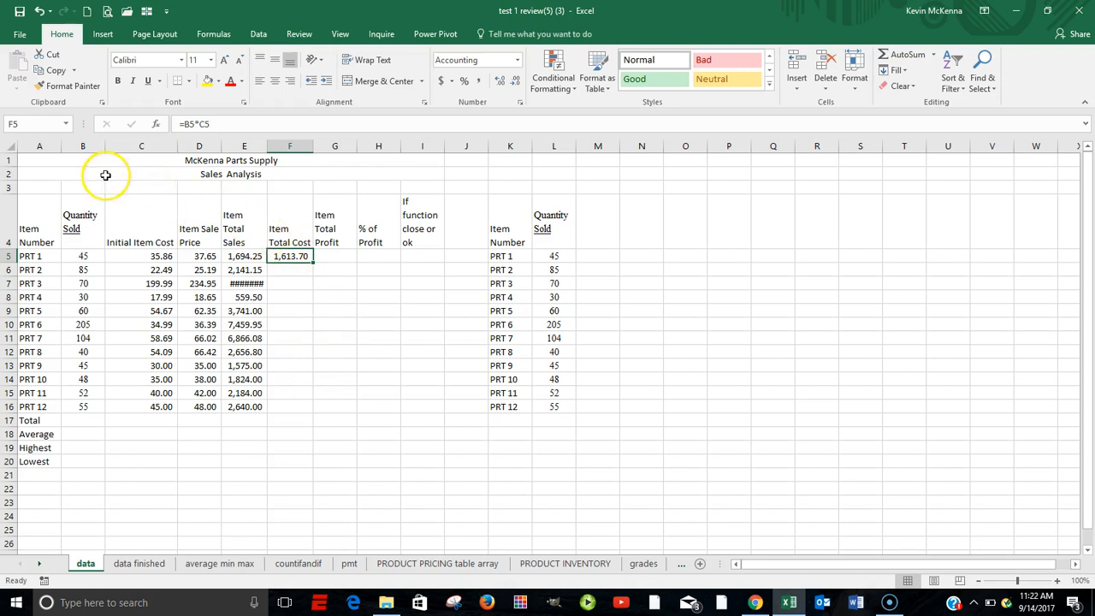
Select the whole data sheet and autofit the width of all its columns
left_click(7, 146)
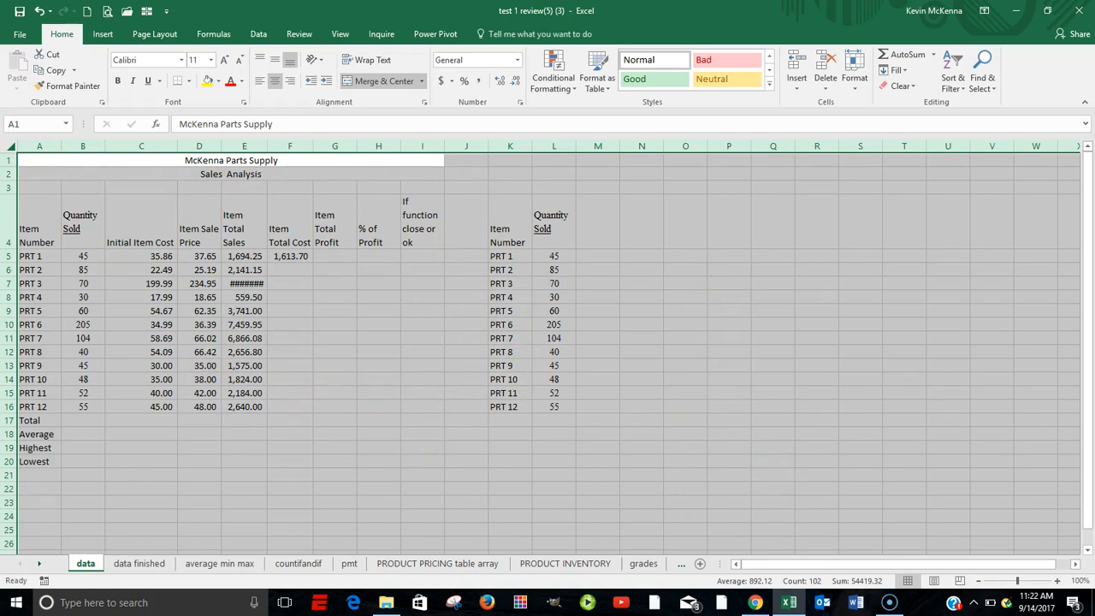
left_click(29, 174)
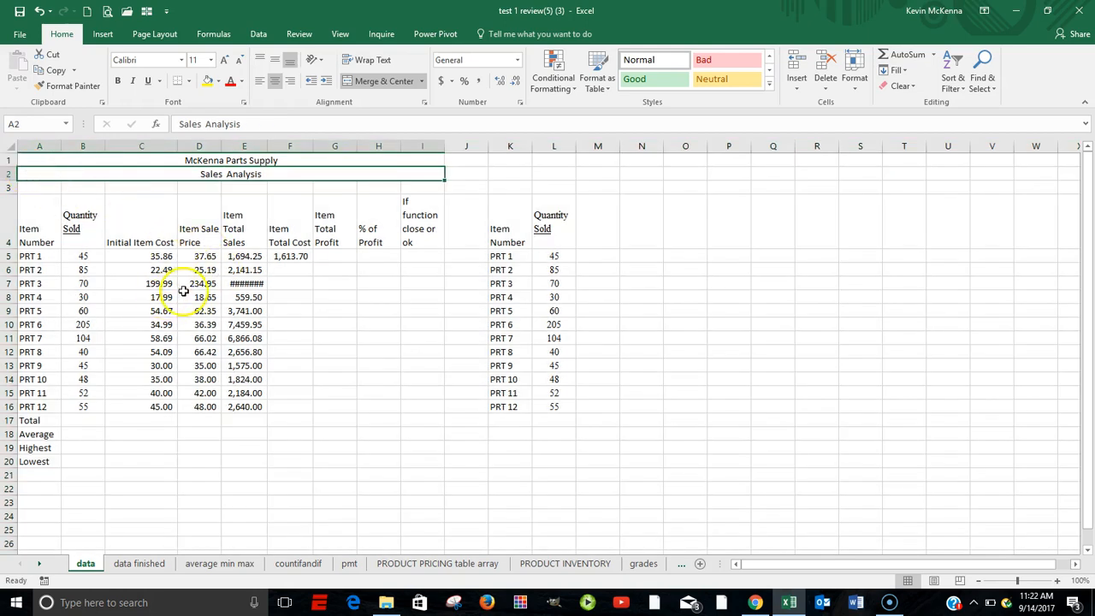
left_click(43, 186)
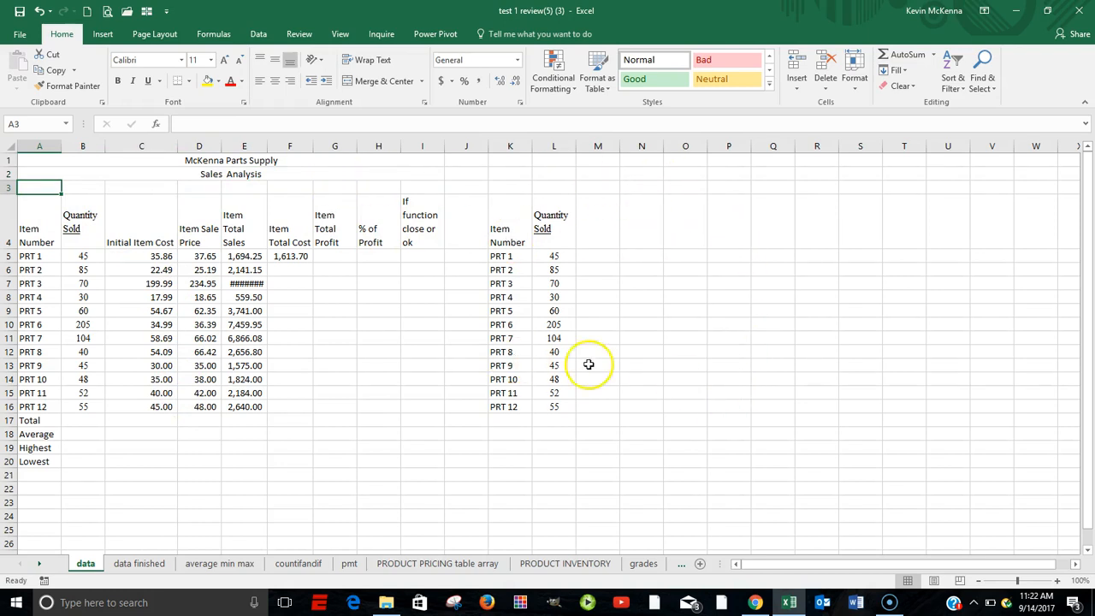
left_click(8, 147)
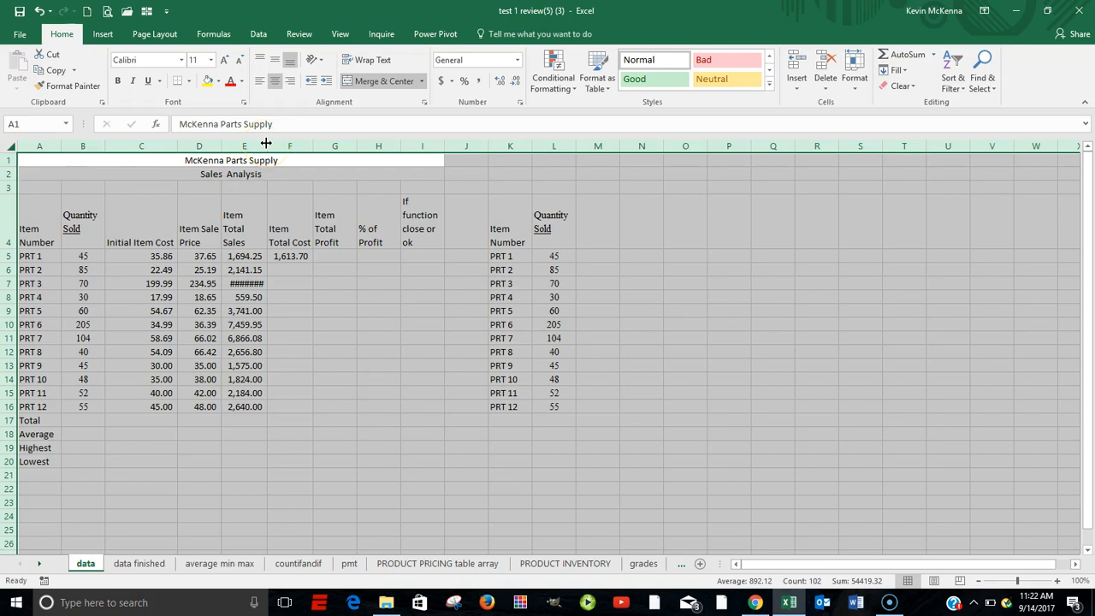
double_click(104, 147)
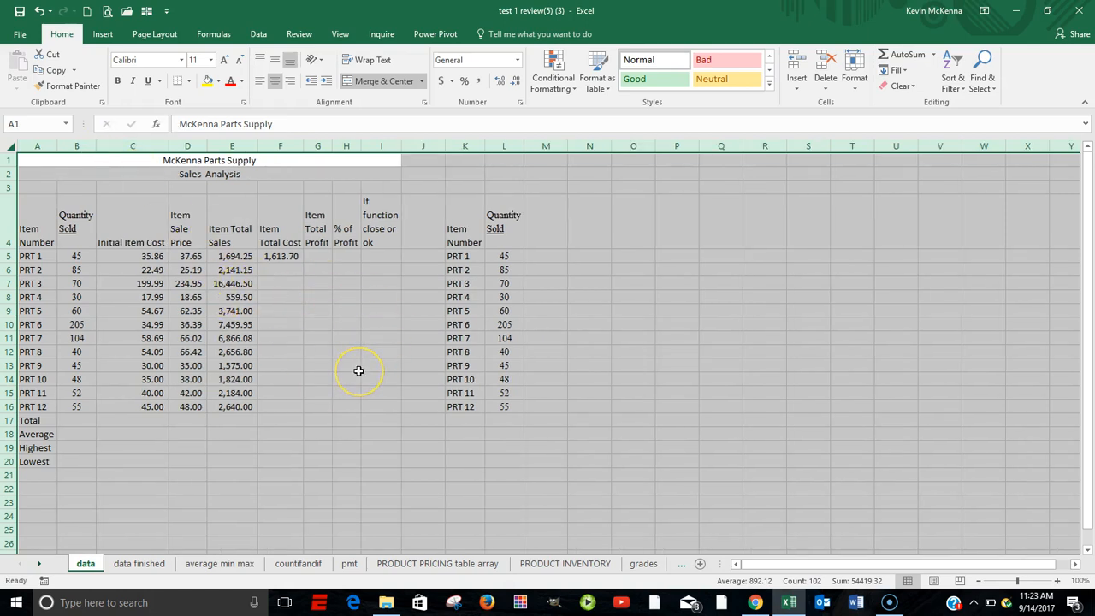
left_click(278, 272)
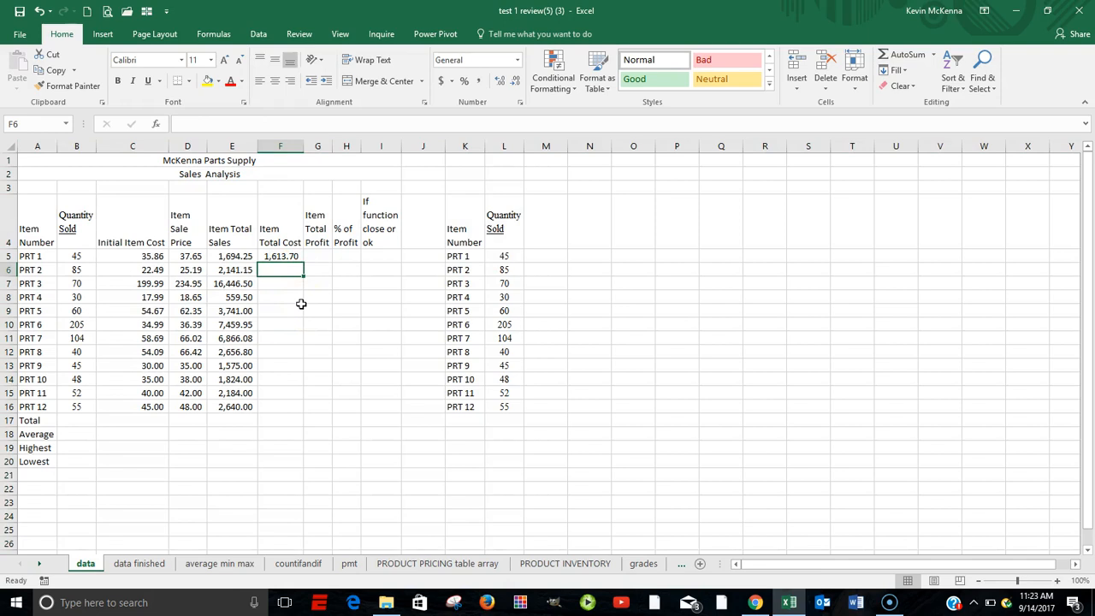
Check which cells the Item Total Cost formula in F5 refers to and fill it down through F16
left_click(289, 257)
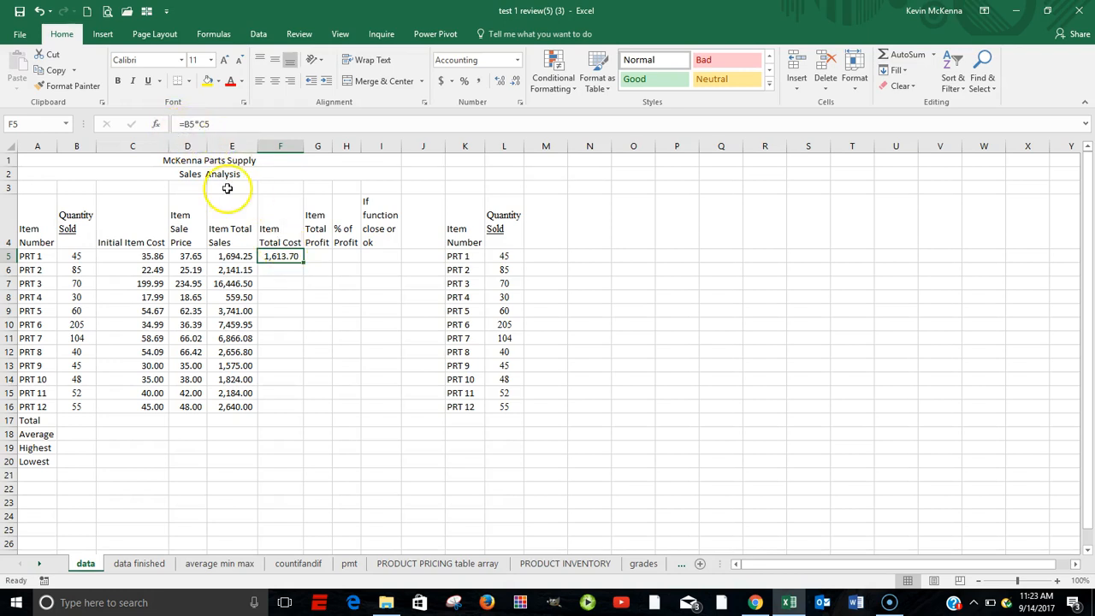
double_click(287, 257)
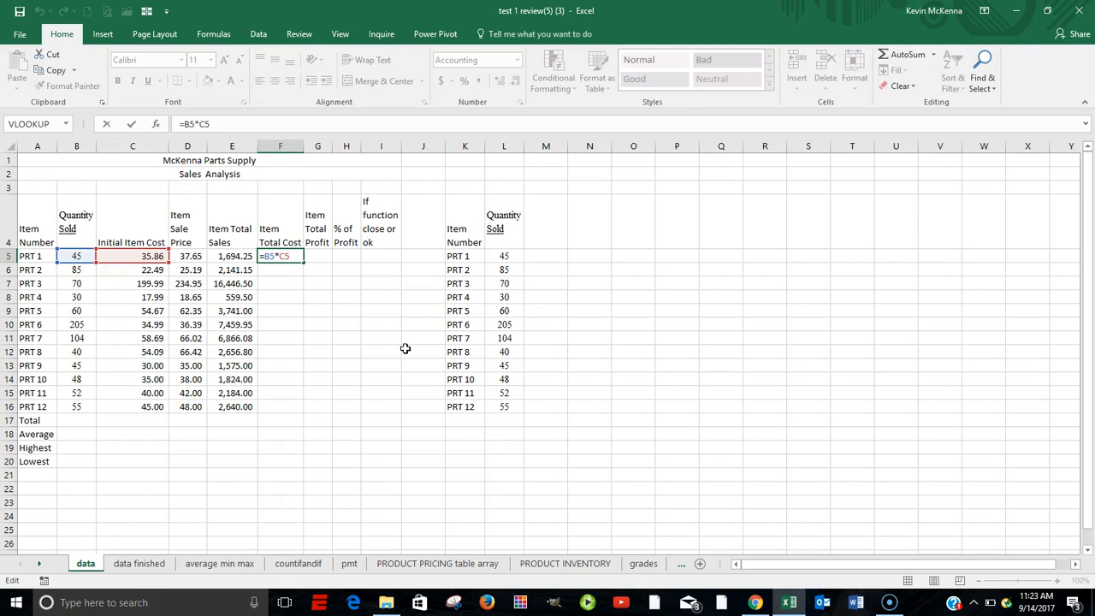
key("ctrl+Return")
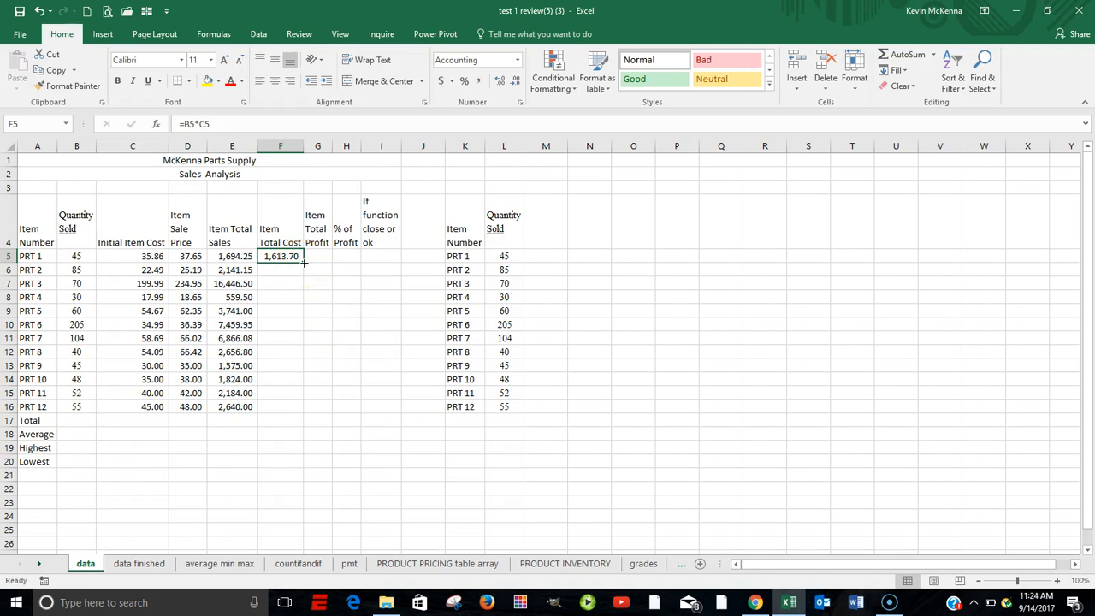
left_click_drag(304, 264, 292, 409)
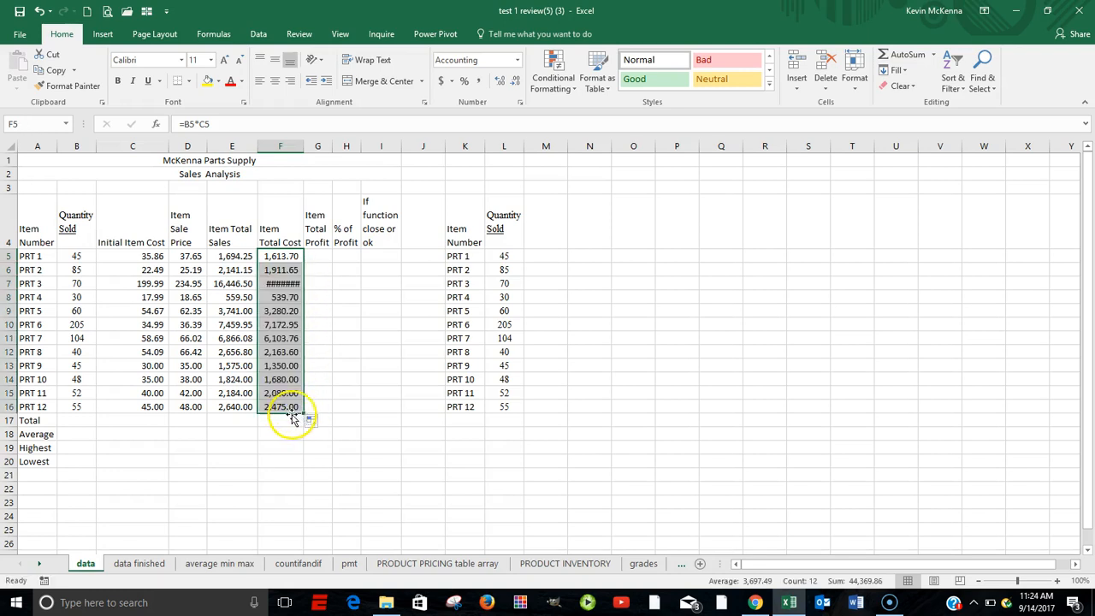
Check the cell references in the PRT 12 Item Total Cost formula and autofit the width of column F
double_click(286, 408)
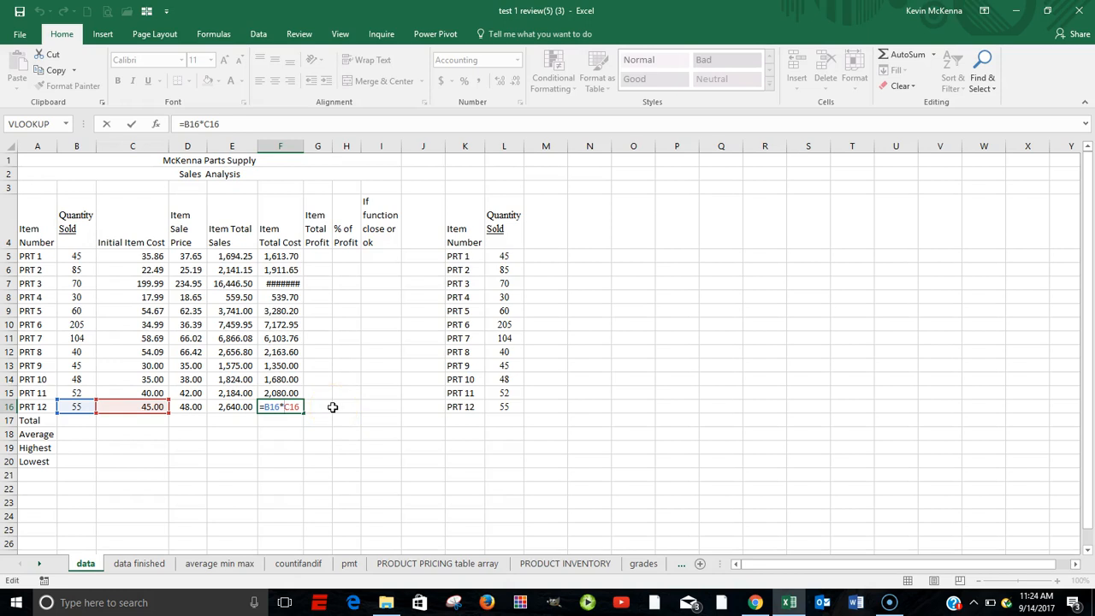
left_click(269, 409)
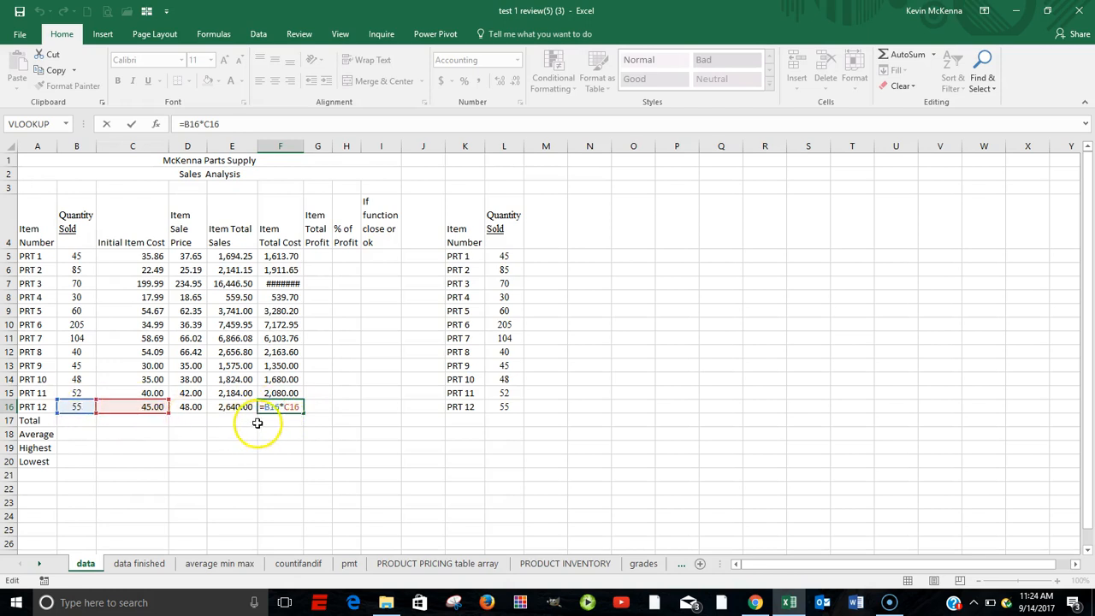
key("ctrl+Return")
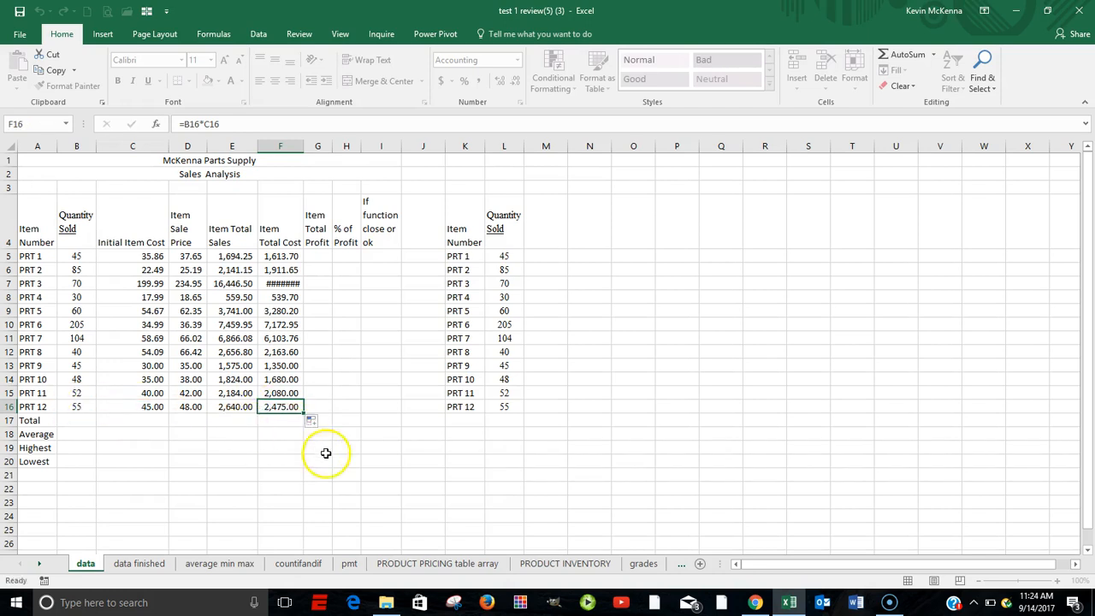
double_click(303, 143)
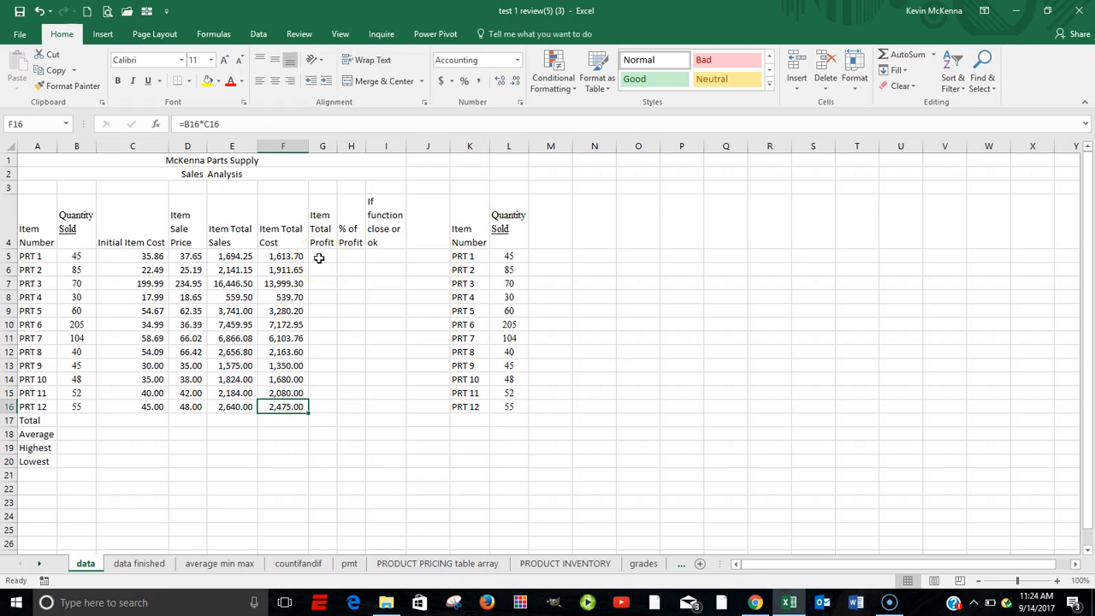
Calculate the Item Total Profit for PRT 1 in G5 by subtracting total cost from total sales with =E5-F5
left_click(318, 258)
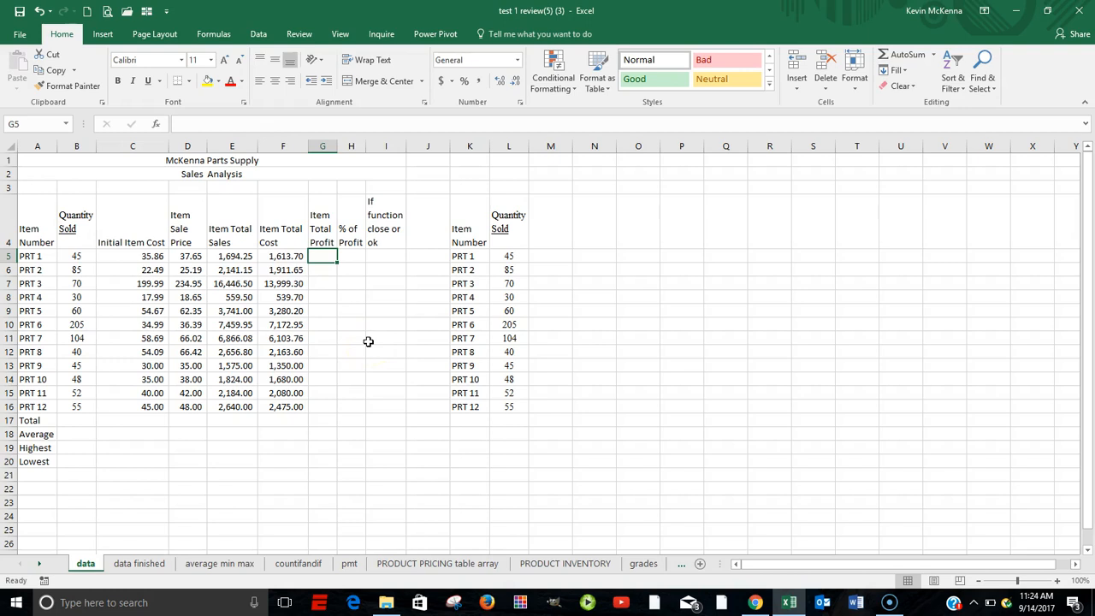
type("=")
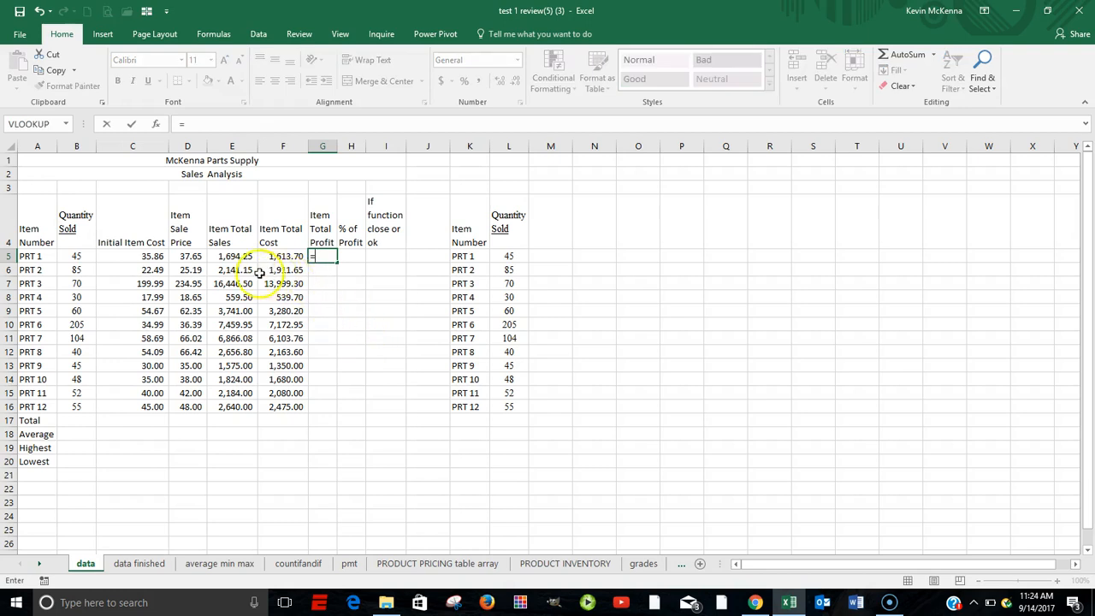
left_click(222, 256)
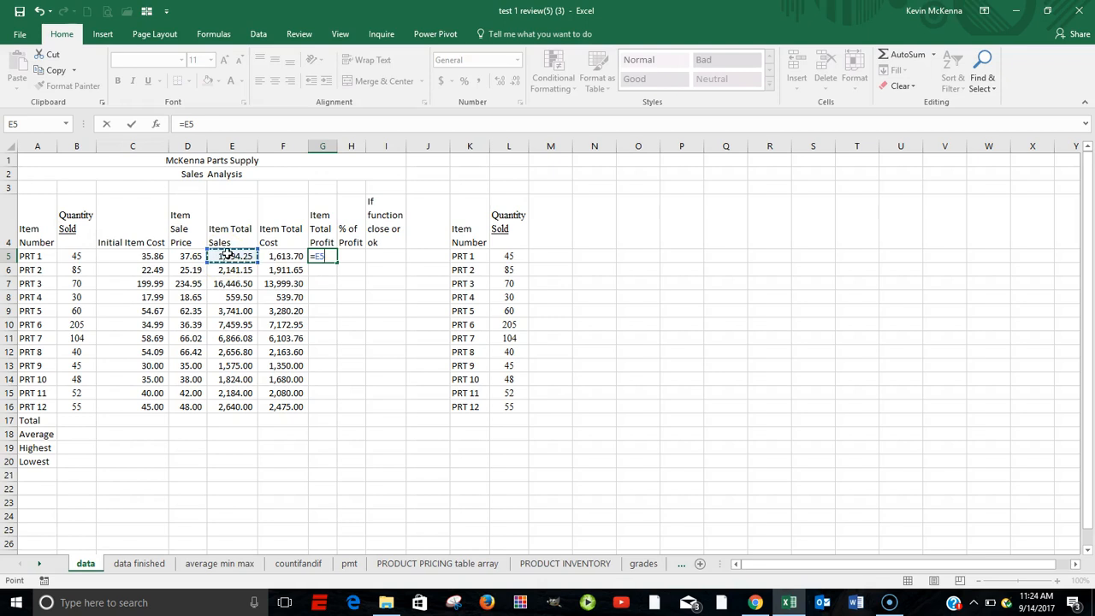
type("-")
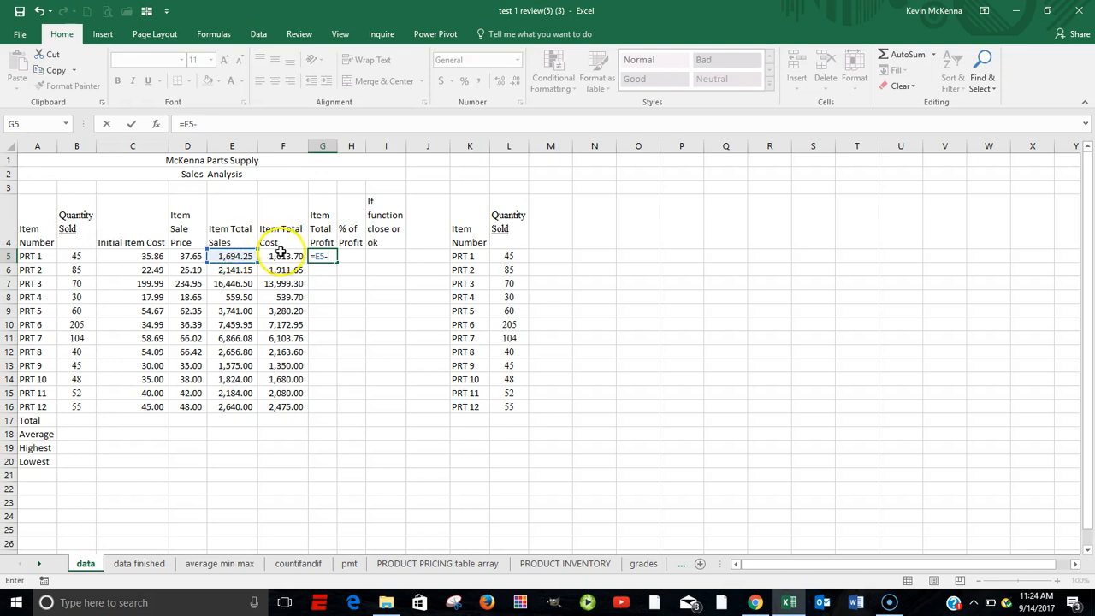
left_click(282, 255)
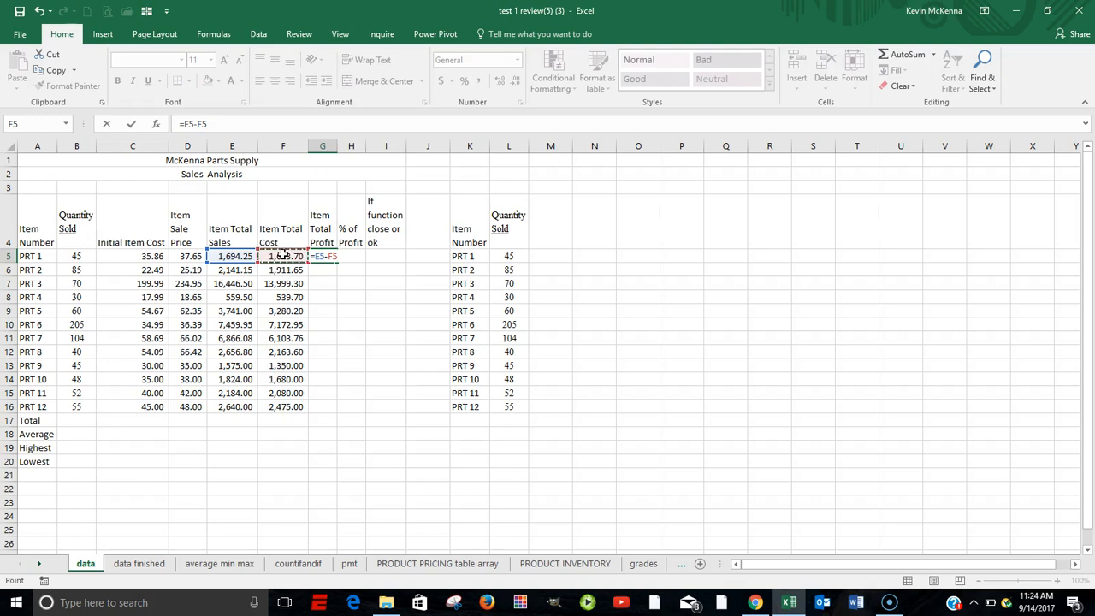
left_click(133, 126)
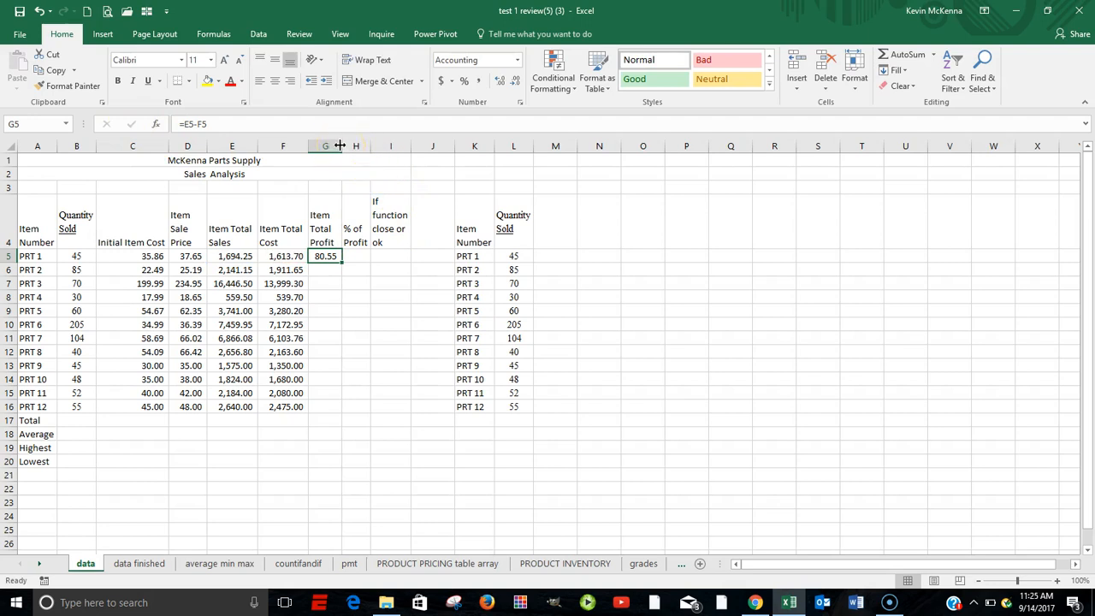
Check which cells the Item Total Profit formula in G5 refers to and fill it down through G16
double_click(324, 255)
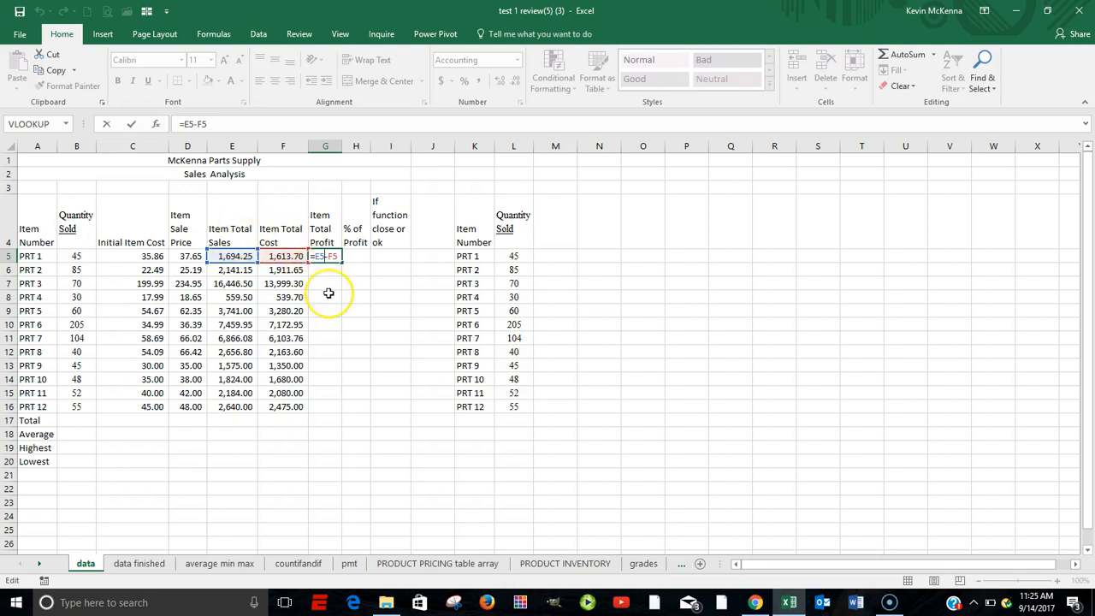
key("ctrl+Return")
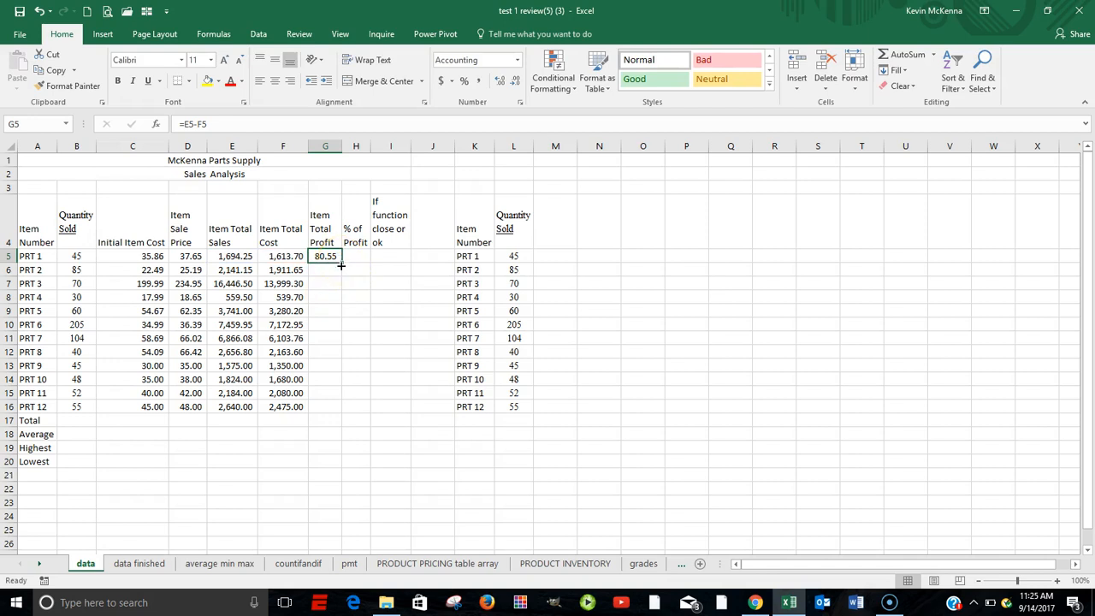
left_click_drag(340, 266, 345, 414)
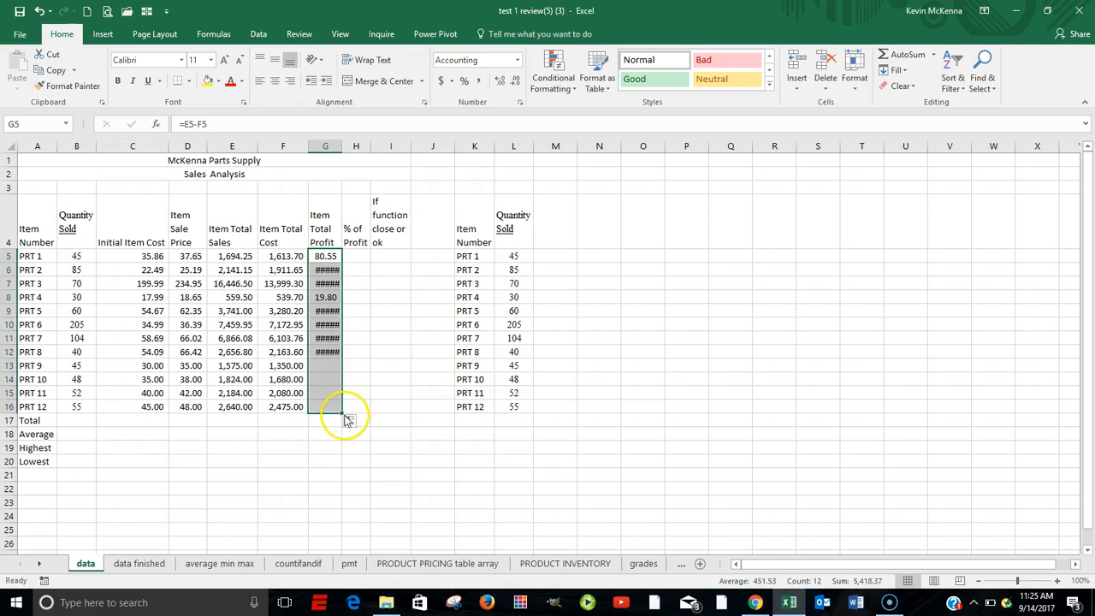
Autofit the width of column G and check the cell references in the PRT 12 Item Total Profit formula
double_click(341, 146)
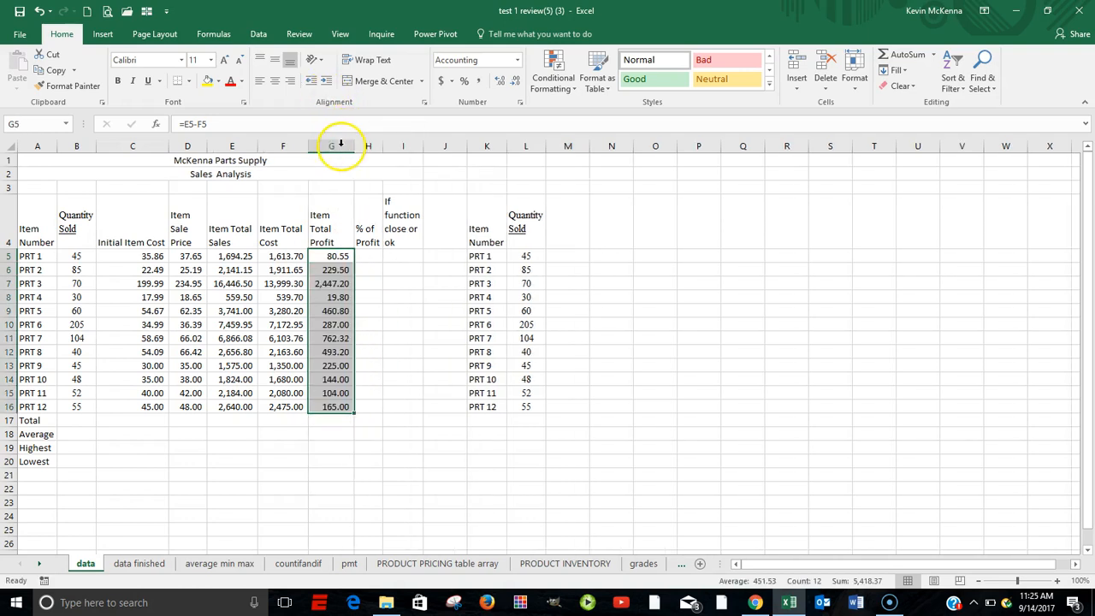
double_click(335, 406)
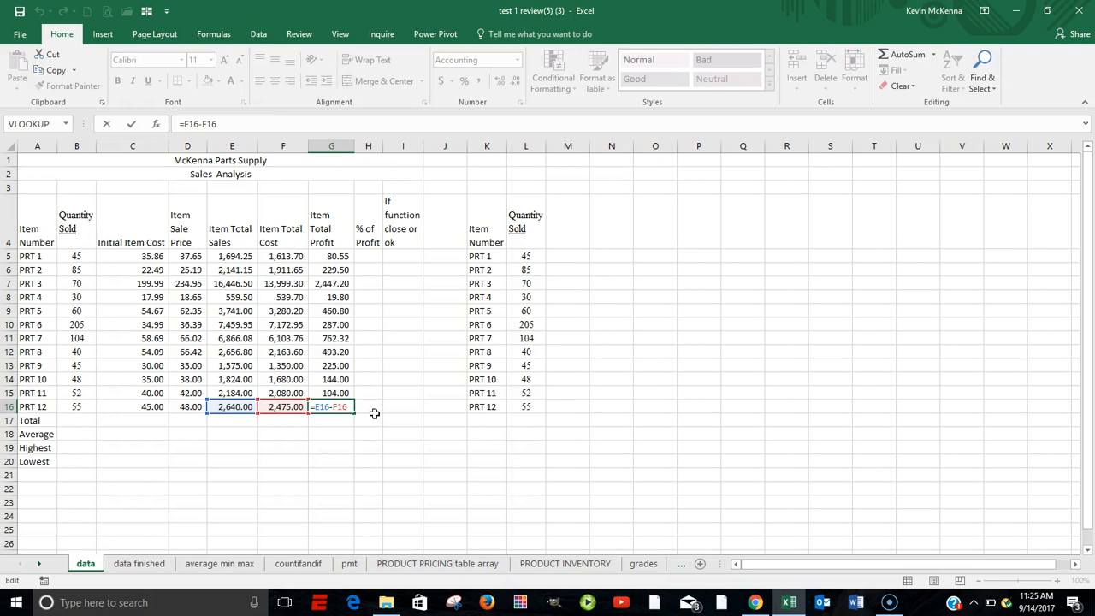
key("ctrl+Return")
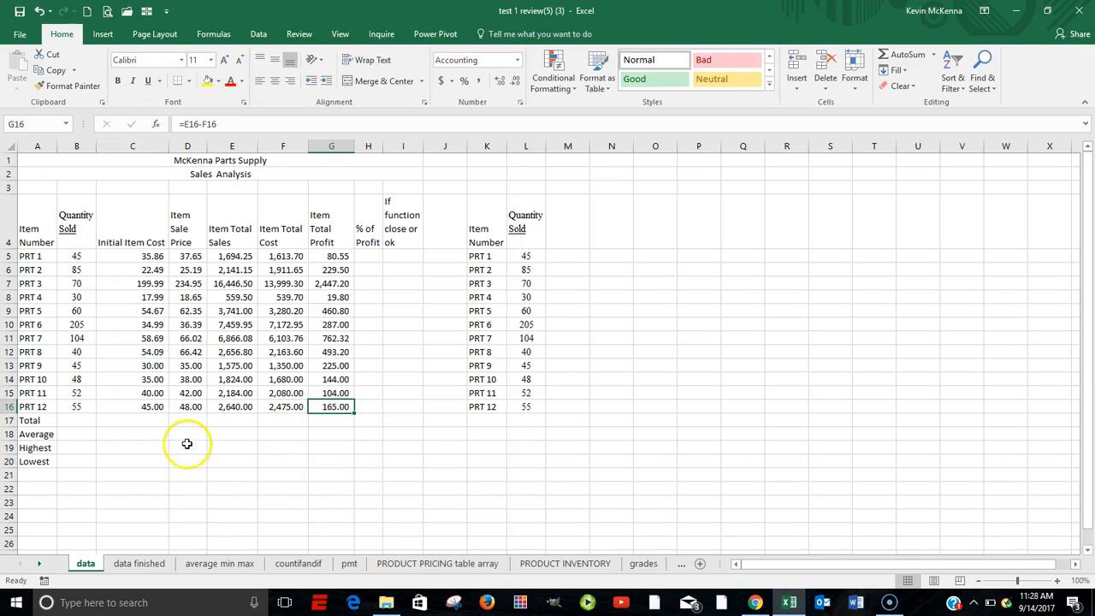
Total the Quantity Sold values of PRT 1 through PRT 12 in B17 using AutoSum on B5:B16
left_click(89, 421)
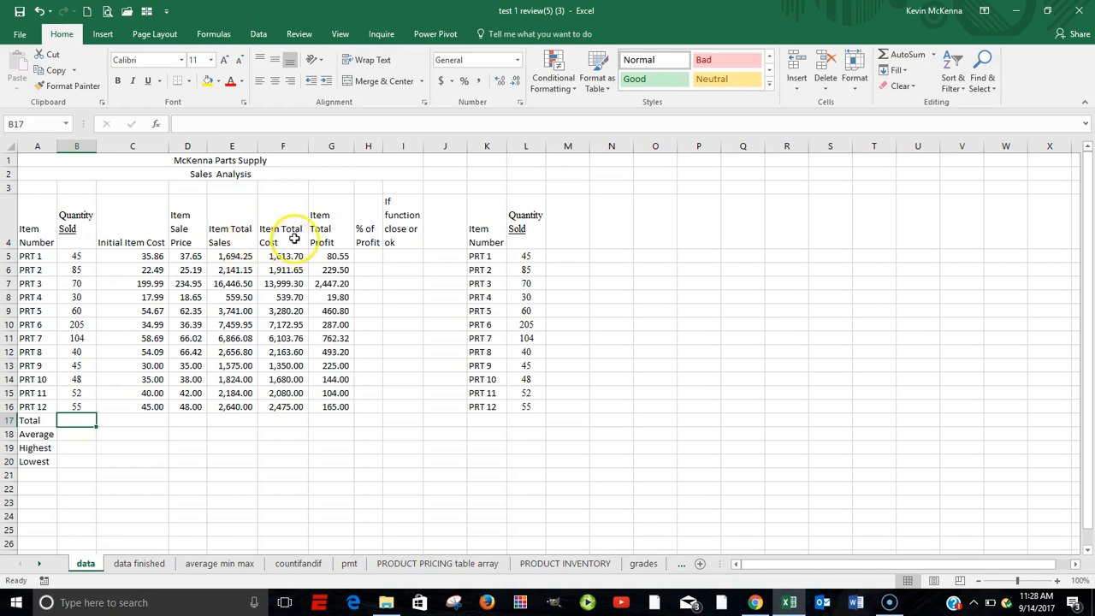
left_click(217, 413)
left_click(73, 255)
left_click_drag(73, 255, 62, 408)
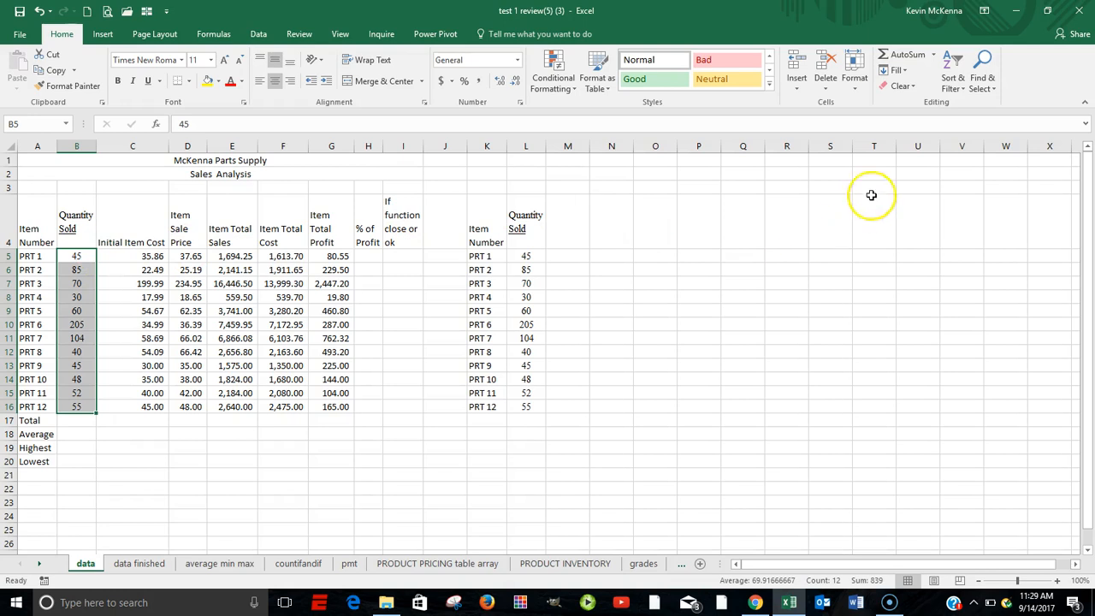
left_click(902, 56)
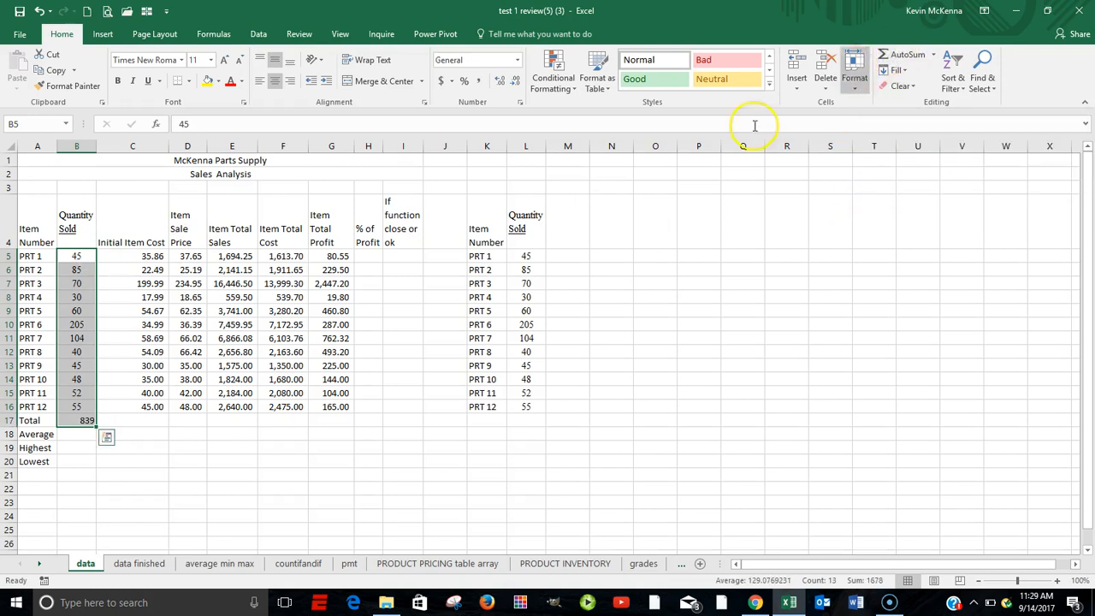
Inspect the range summed by the Quantity Sold total in B17 and fill the formula across the Total row through G17
left_click(78, 420)
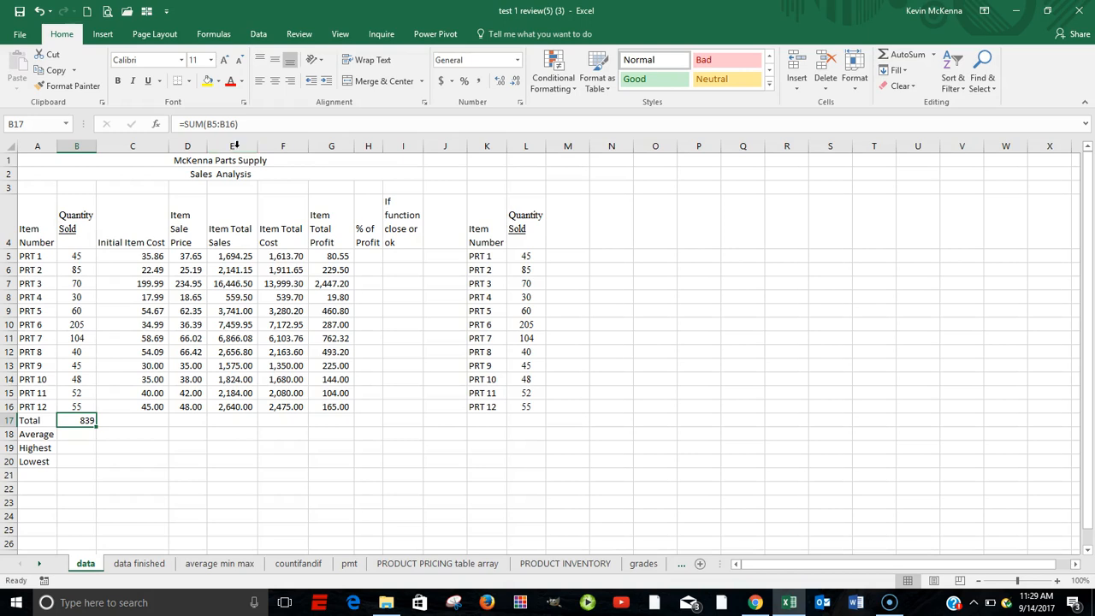
double_click(80, 420)
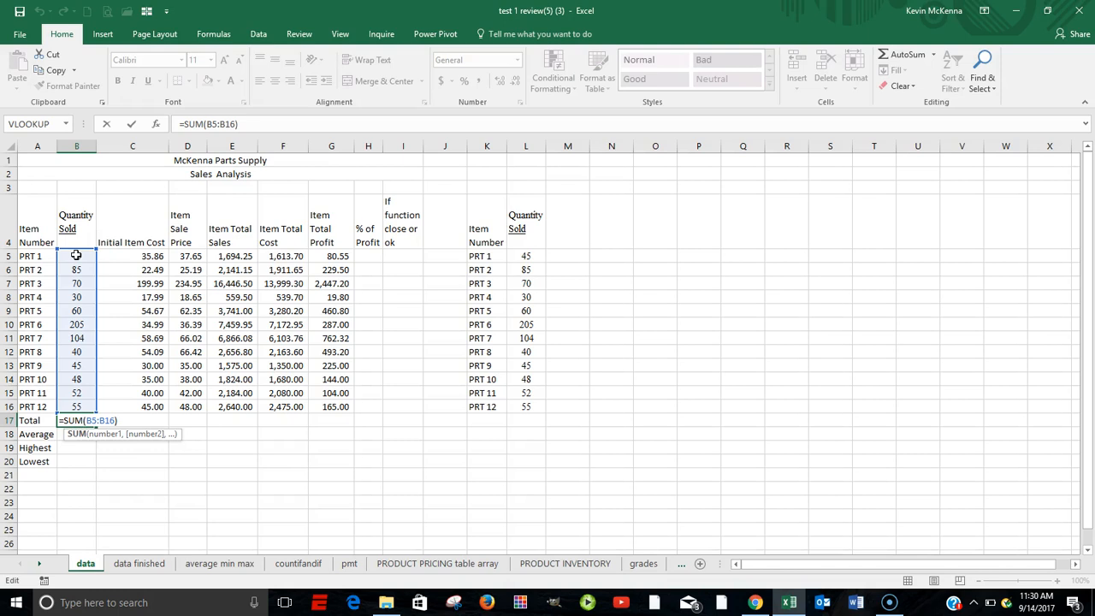
key("ctrl+Return")
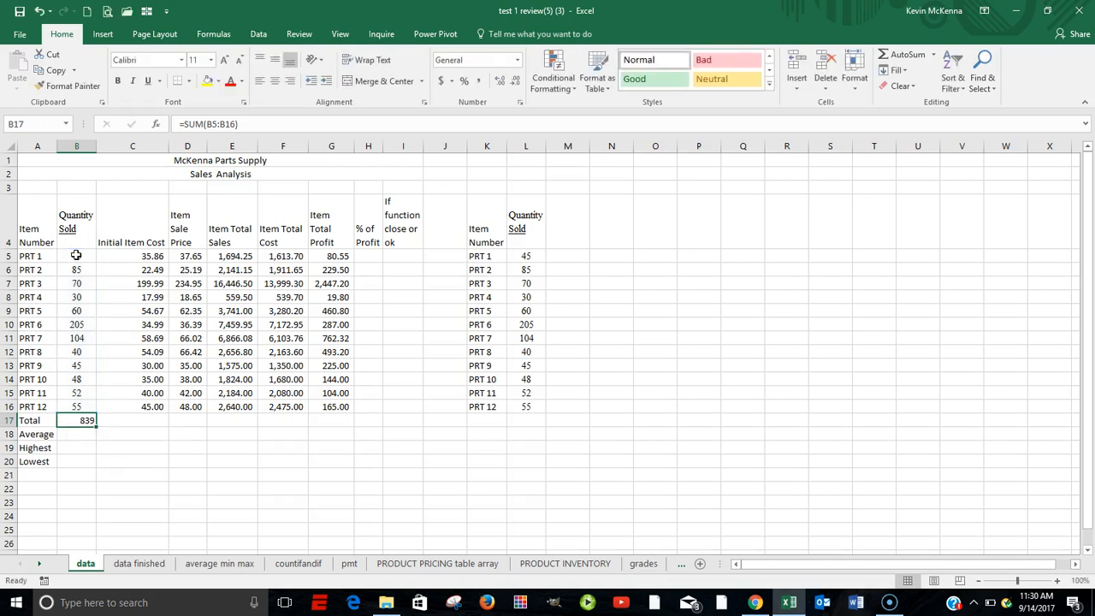
double_click(89, 422)
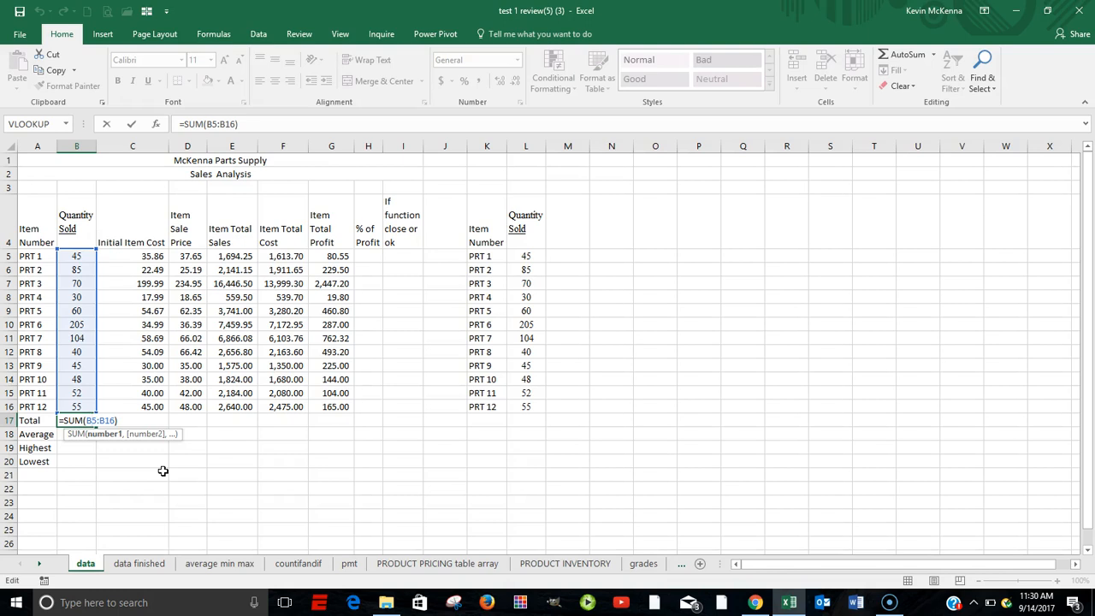
key("ctrl+Return")
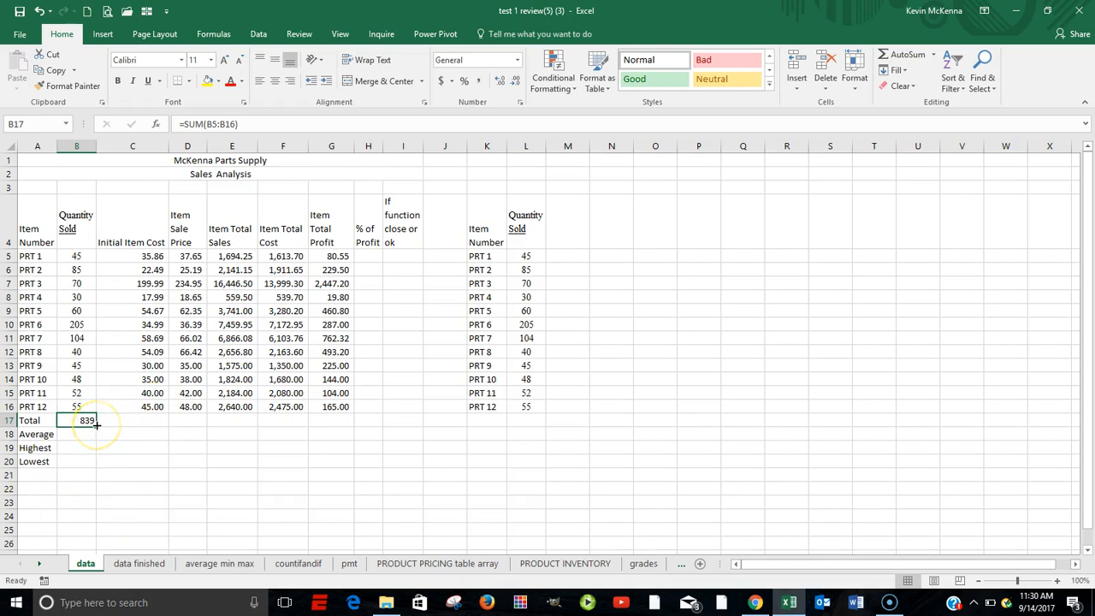
left_click_drag(97, 426, 353, 430)
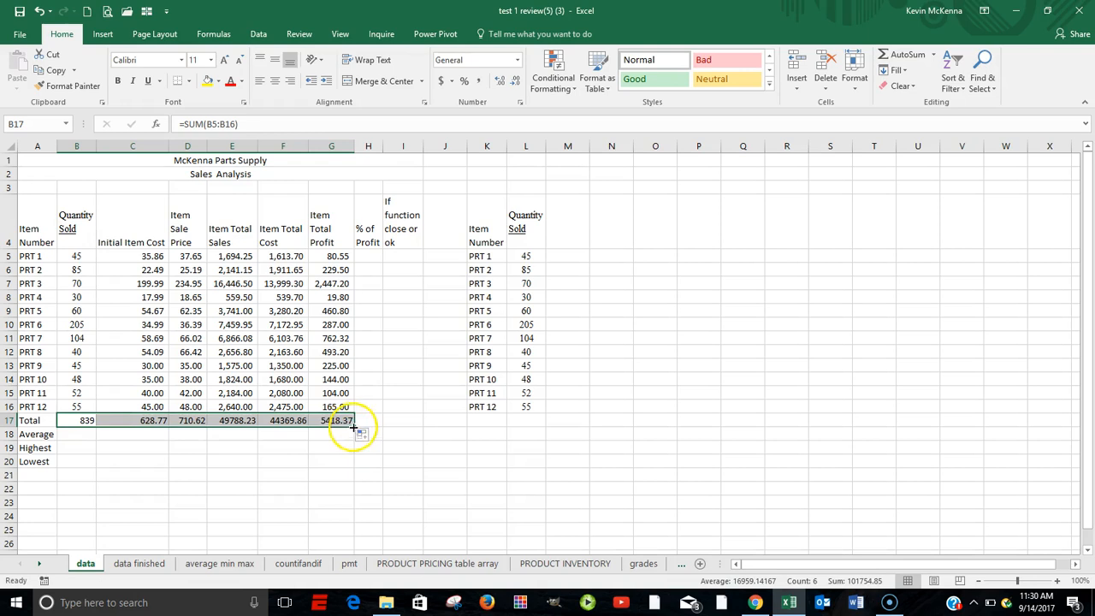
Check the range summed by the Item Total Profit total in G17 and highlight the cell with a yellow fill
left_click(339, 420)
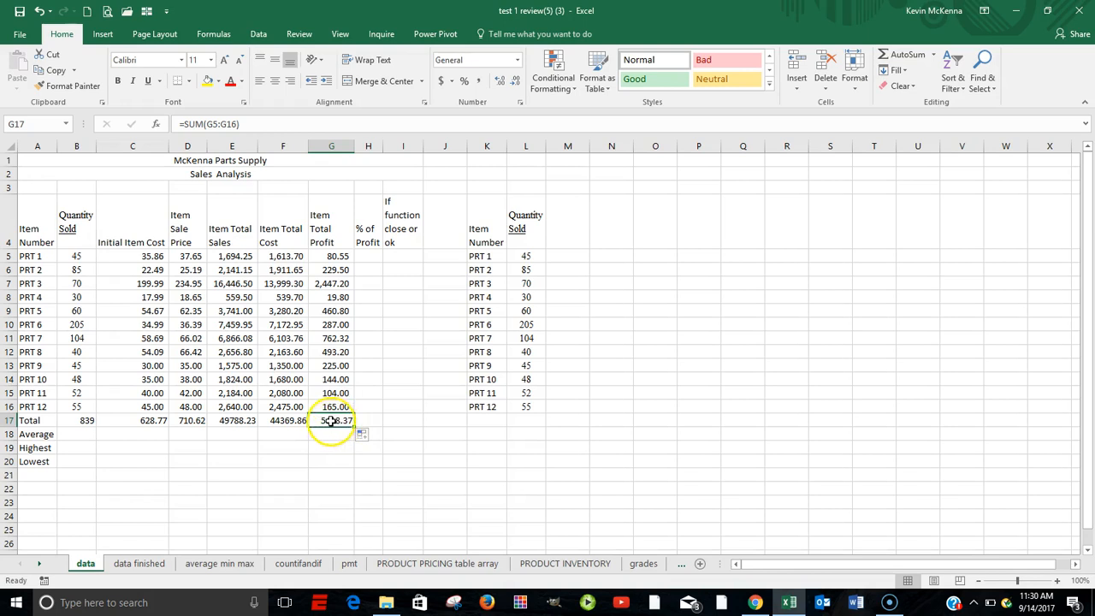
double_click(331, 420)
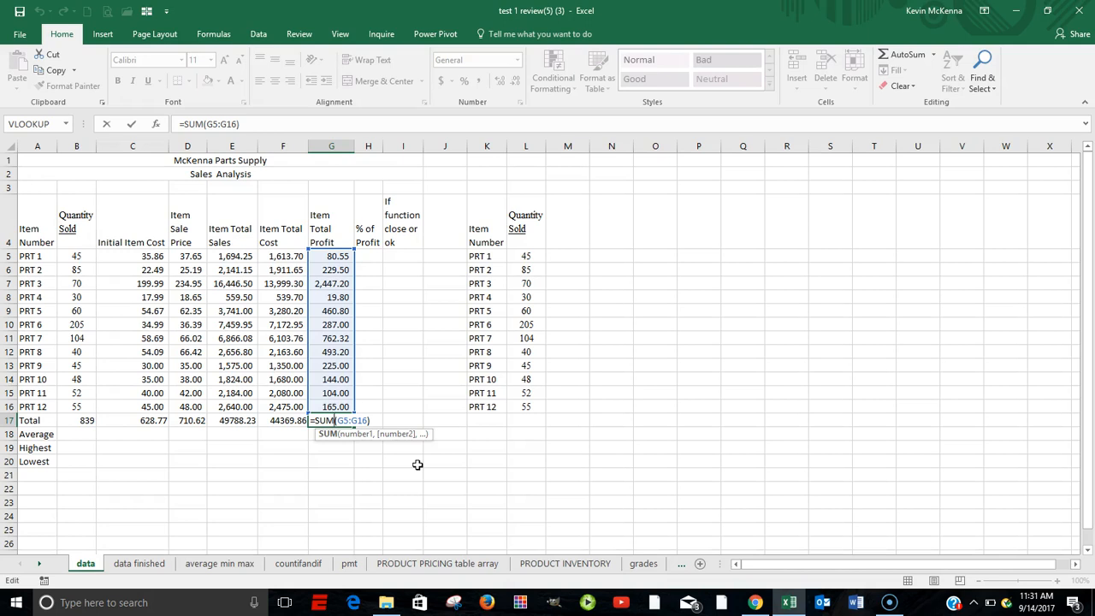
key("ctrl+Return")
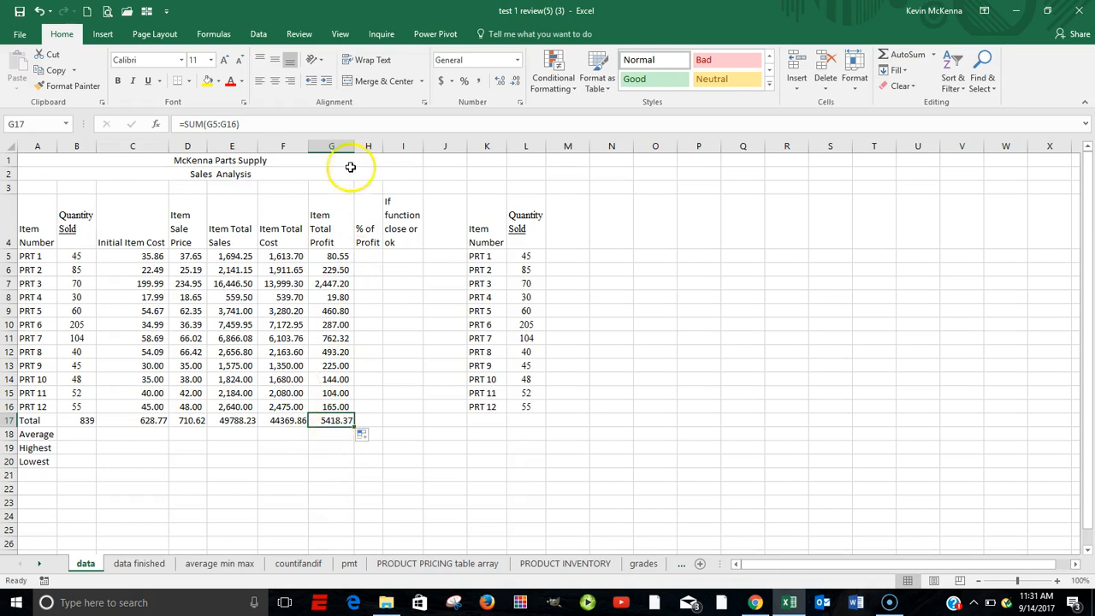
left_click(208, 83)
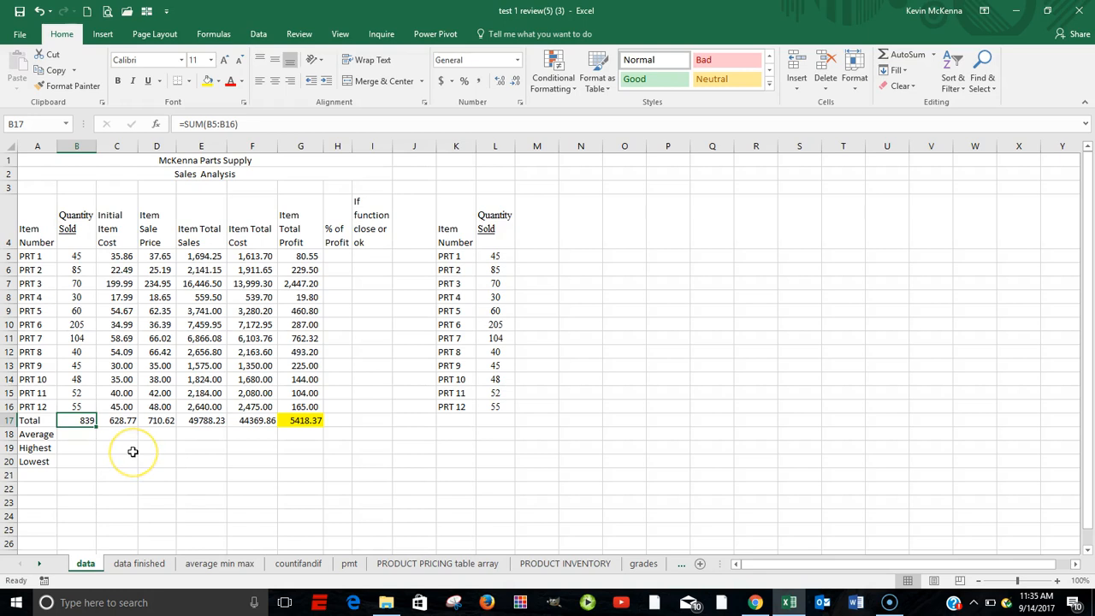
Review the range summed in B17 and average the Quantity Sold values B5:B16 in B18 using AutoSum's Average function
double_click(81, 420)
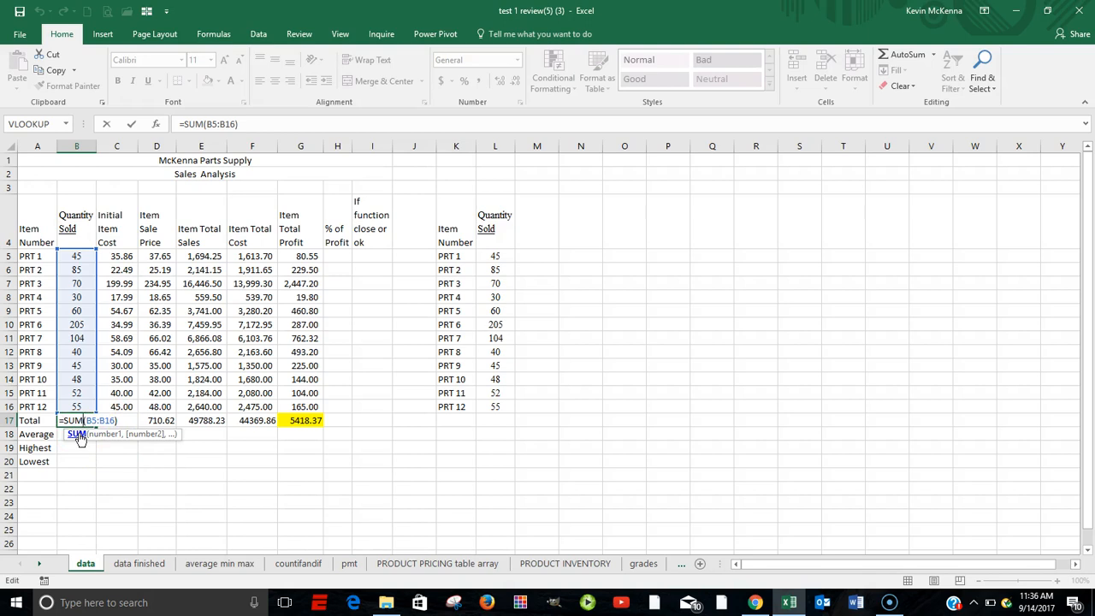
key("ctrl+Return")
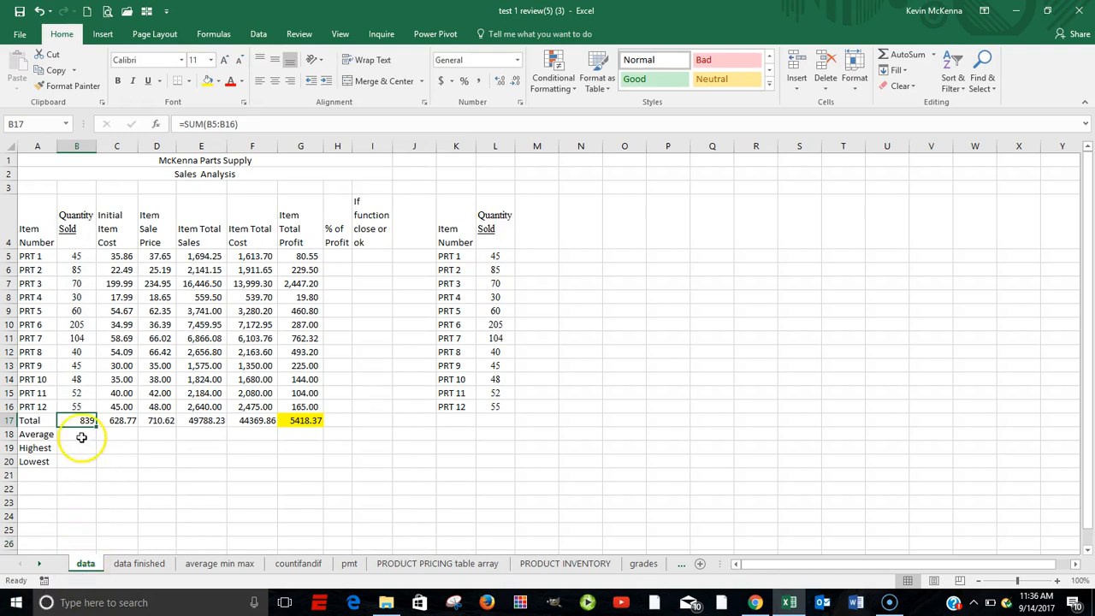
left_click(78, 435)
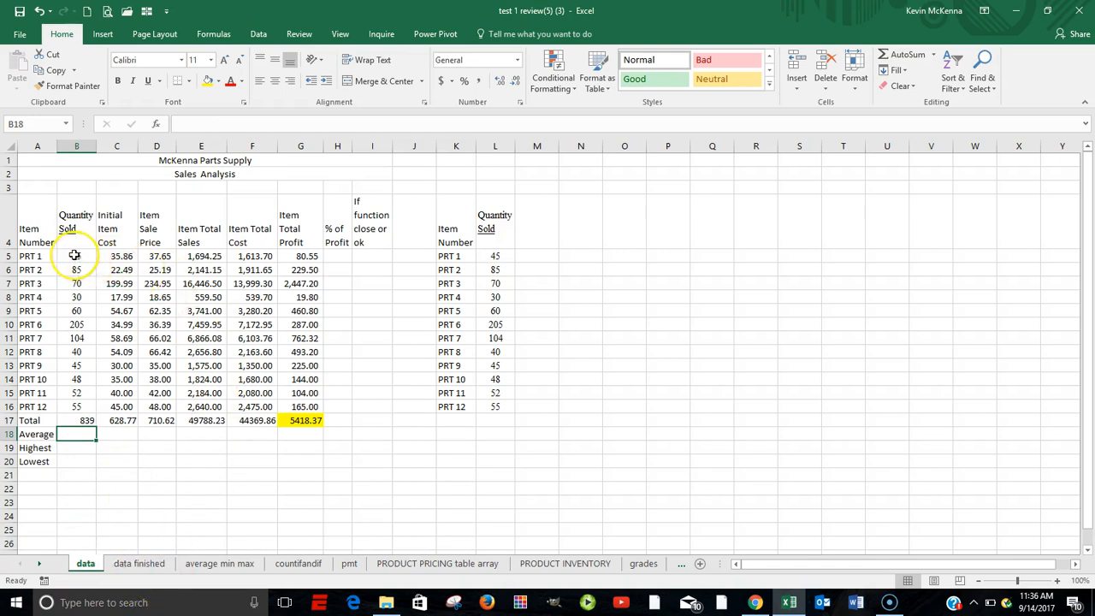
left_click_drag(75, 255, 63, 414)
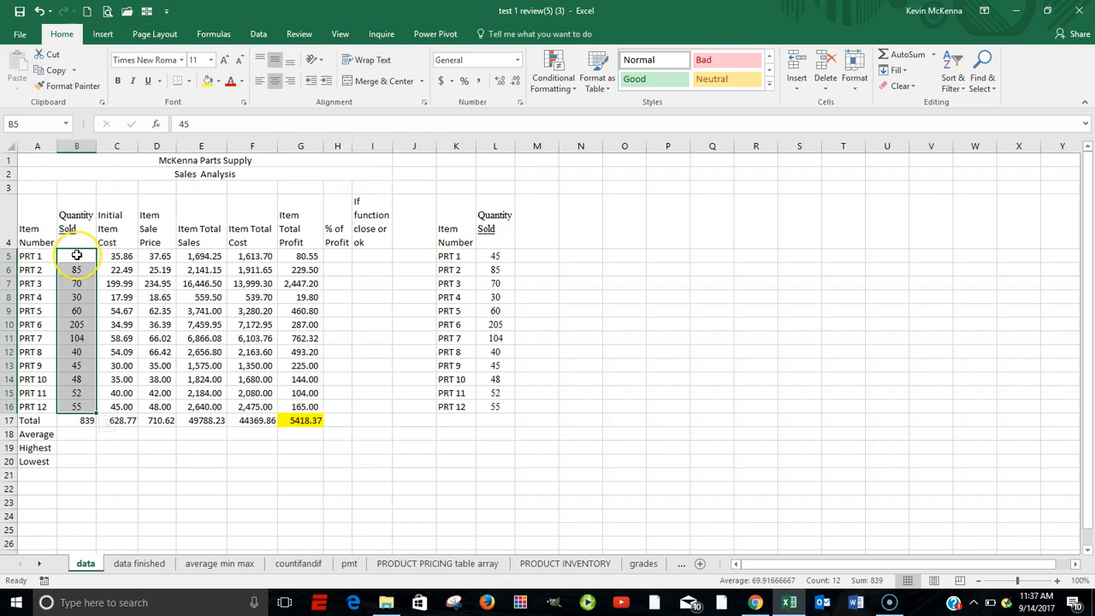
left_click_drag(77, 255, 71, 404)
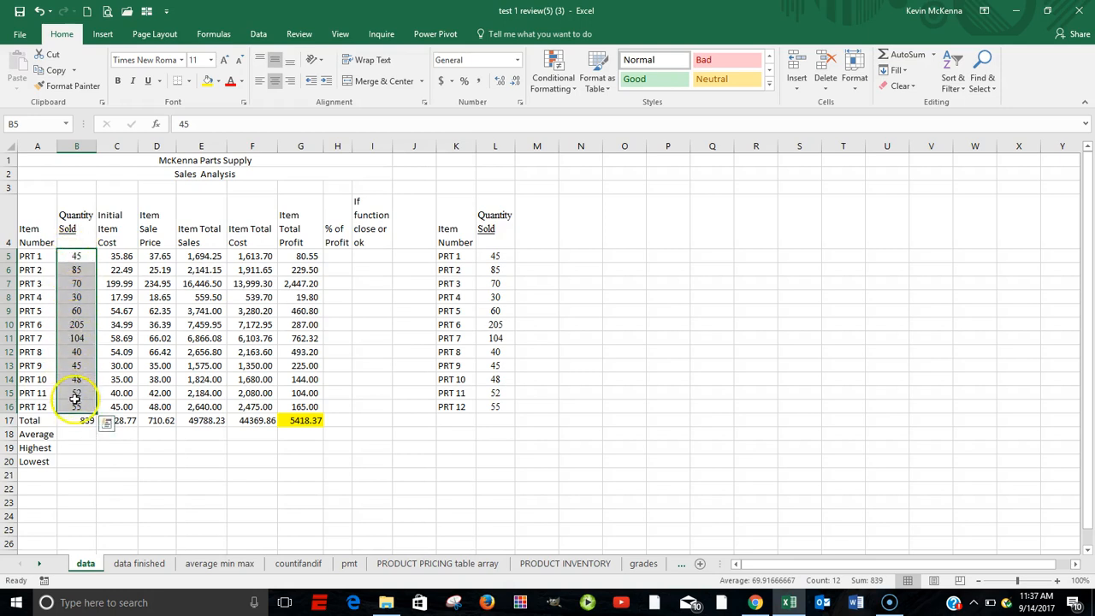
left_click(934, 54)
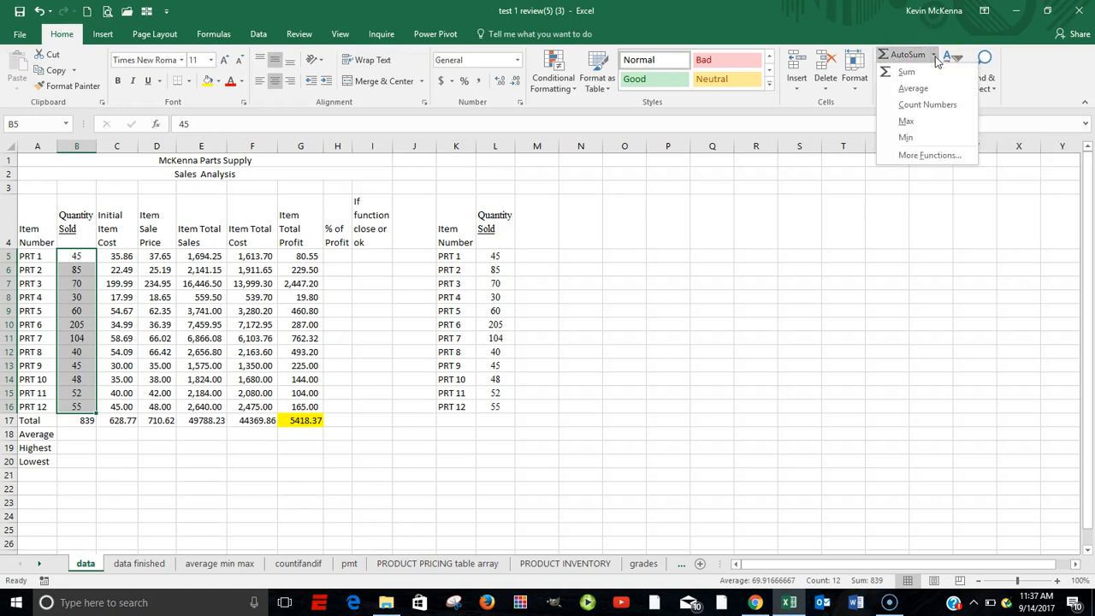
left_click(927, 90)
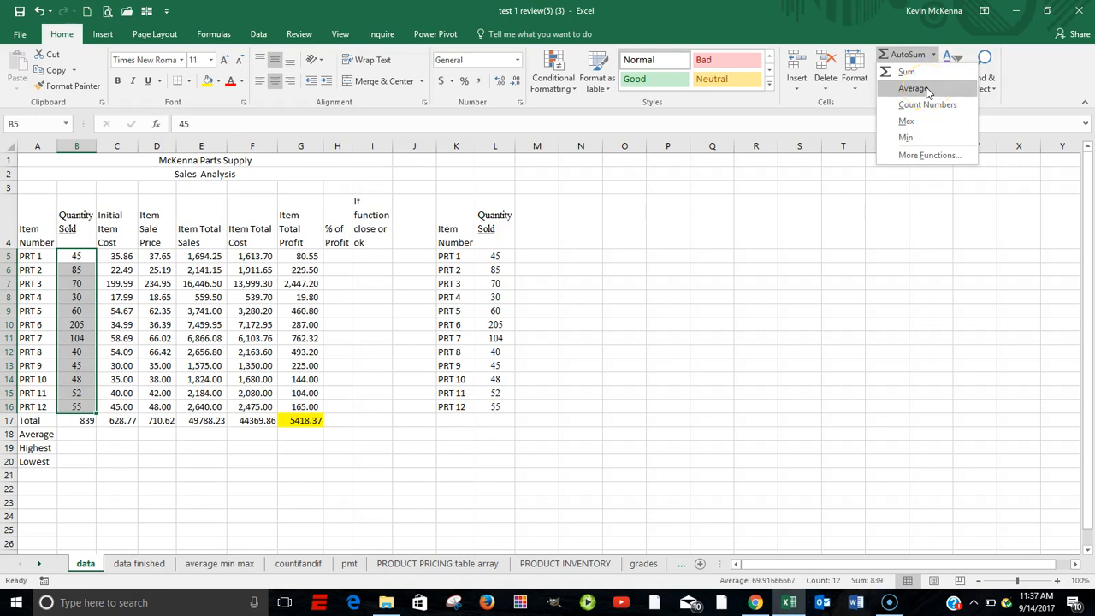
left_click(927, 90)
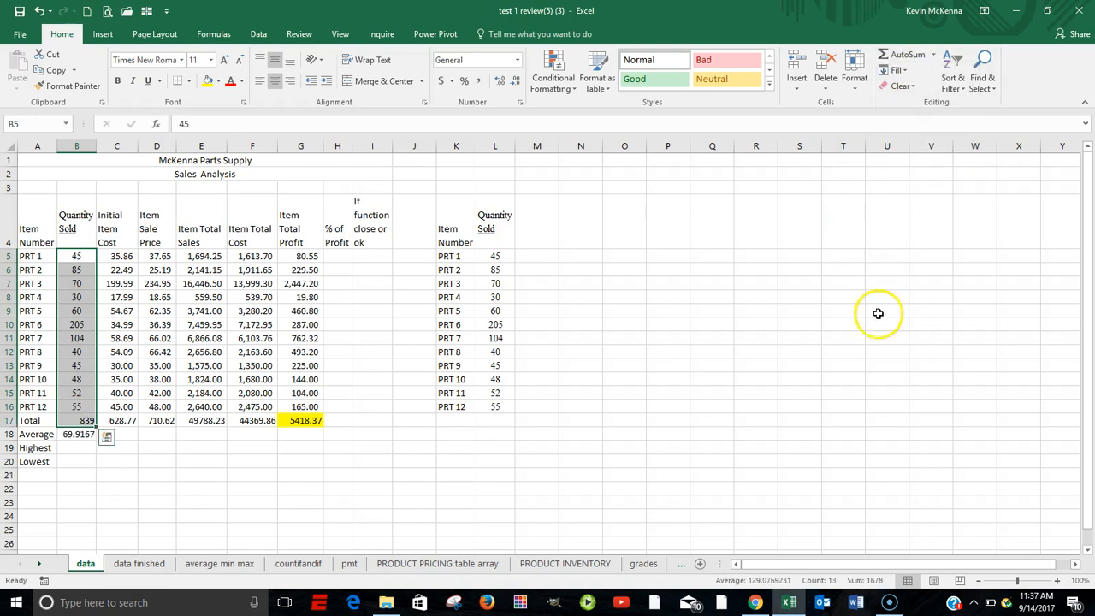
Fill the B18 average formula across the Average row through G18, checking the referenced ranges in B18 and G18
left_click(73, 434)
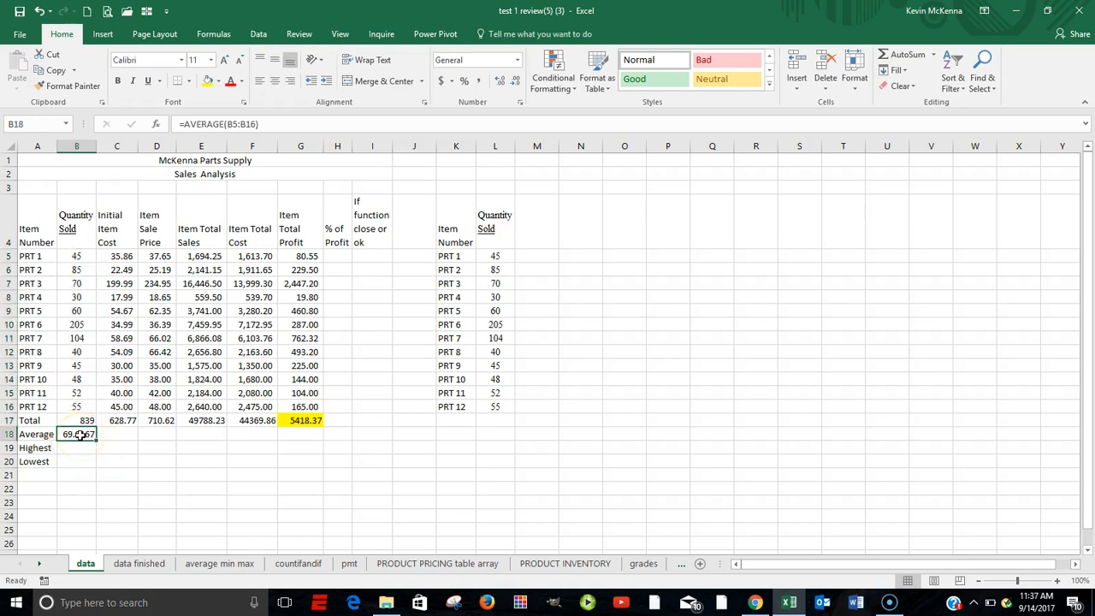
double_click(78, 435)
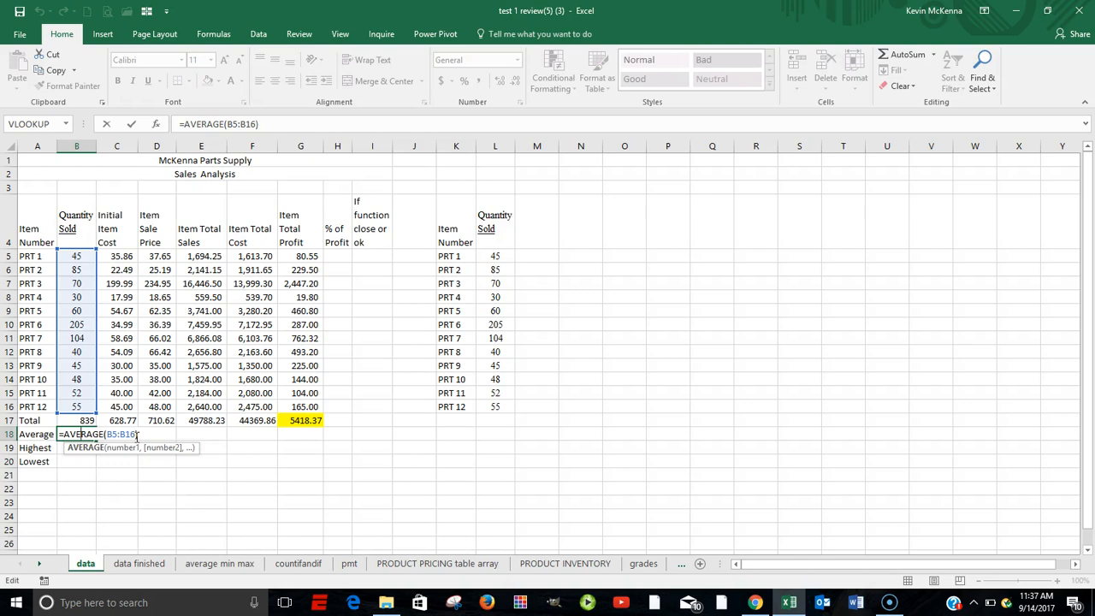
key("ctrl+Return")
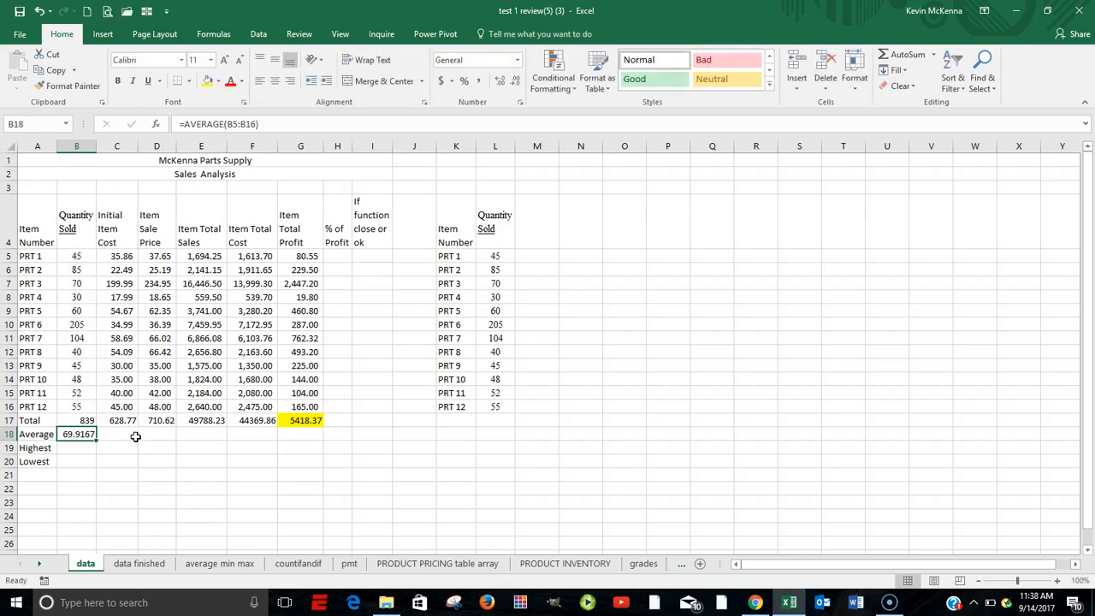
left_click_drag(97, 440, 304, 451)
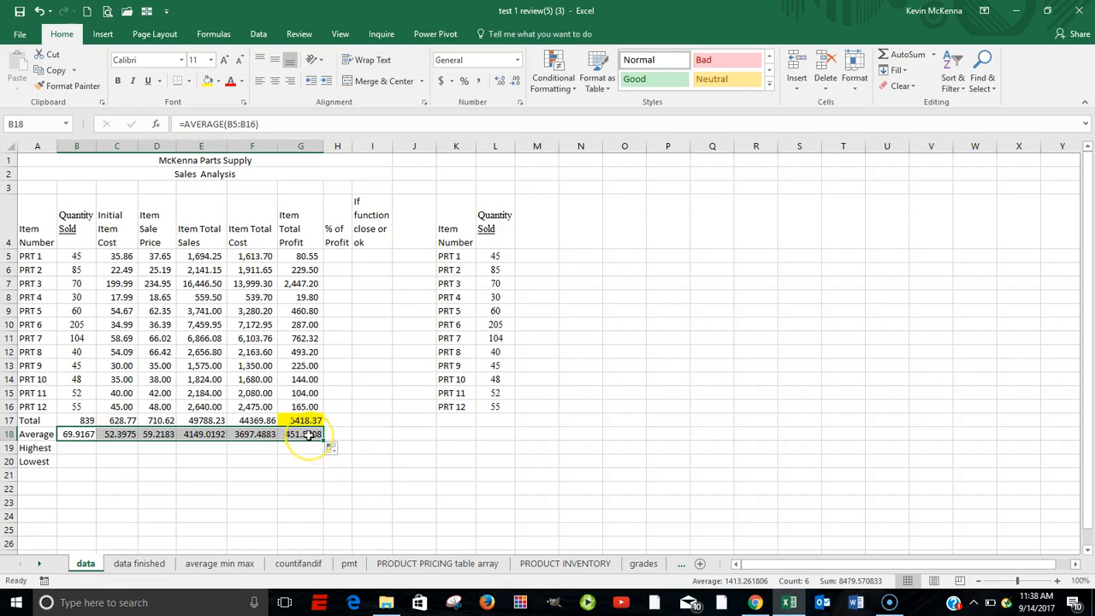
left_click(308, 435)
double_click(308, 435)
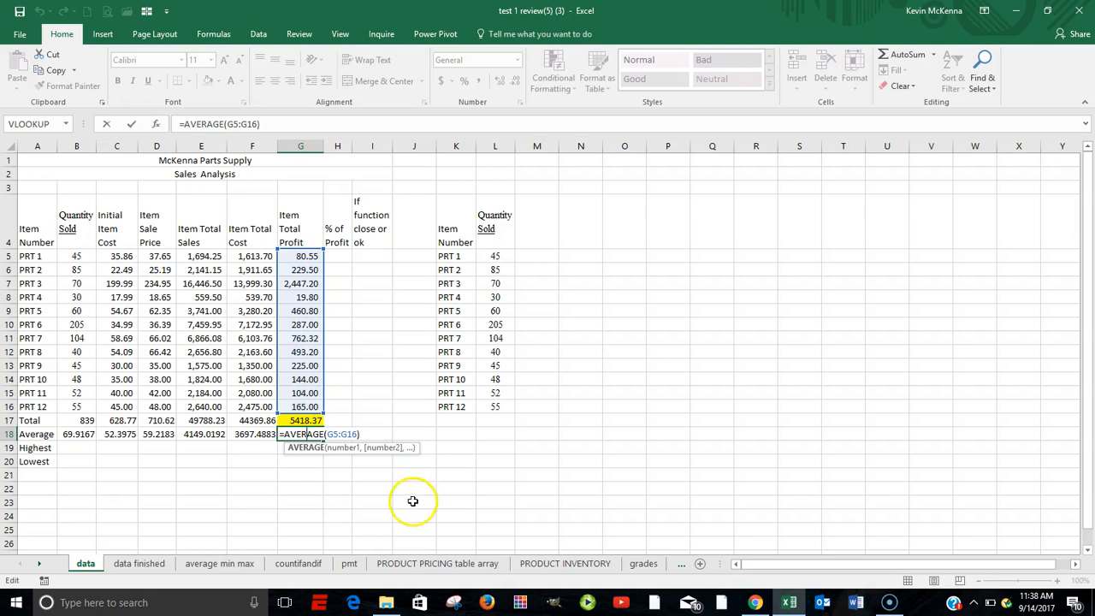
Calculate the highest Quantity Sold value in B19 using AutoSum's Max function on B5:B16
left_click(72, 449)
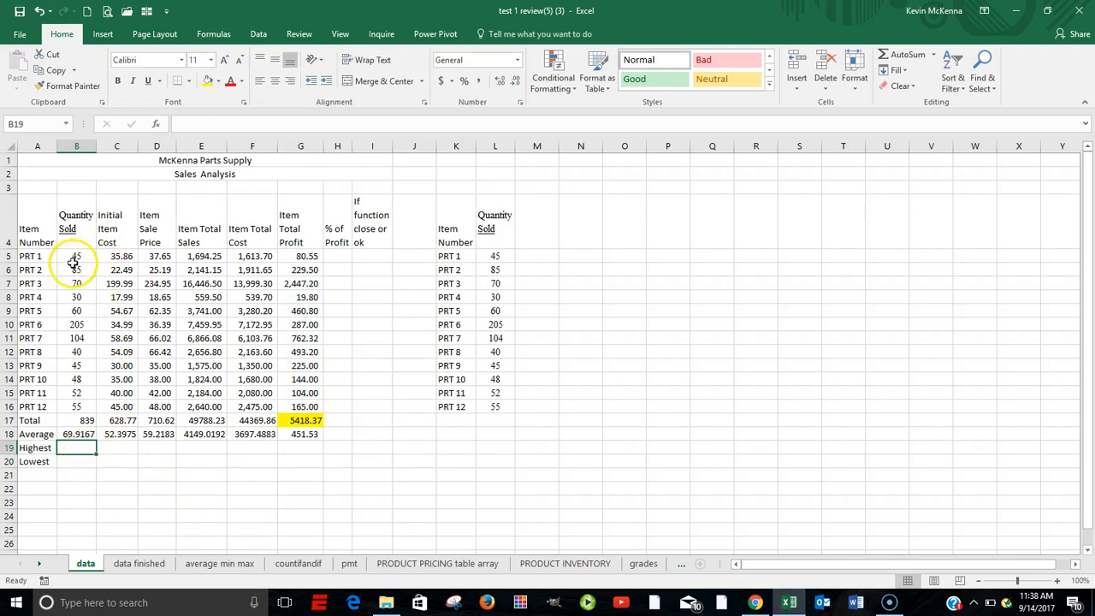
left_click_drag(76, 258, 78, 405)
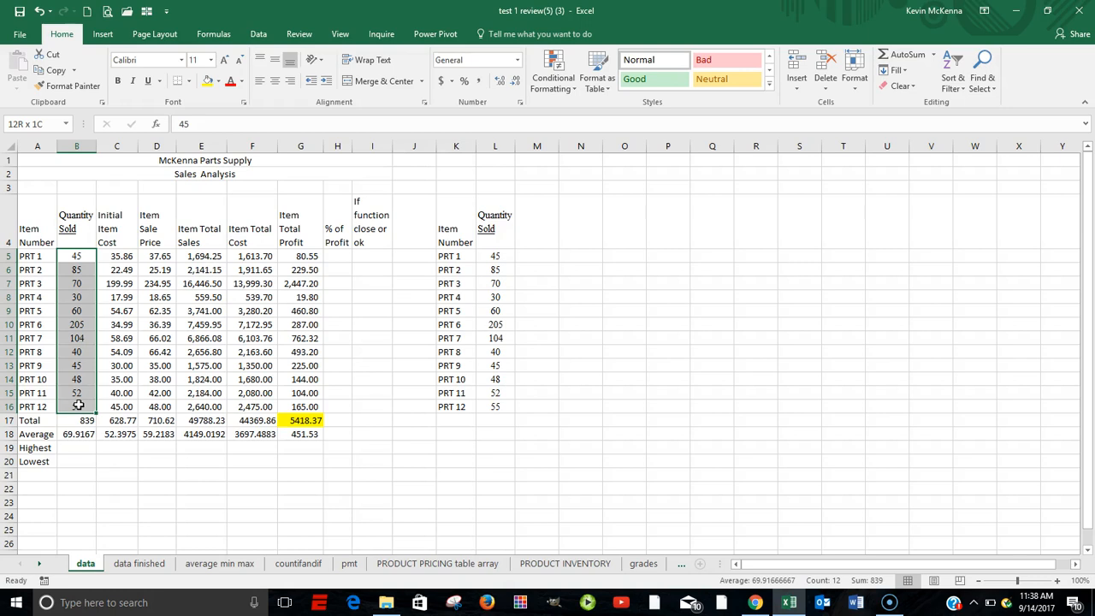
left_click_drag(78, 405, 78, 405)
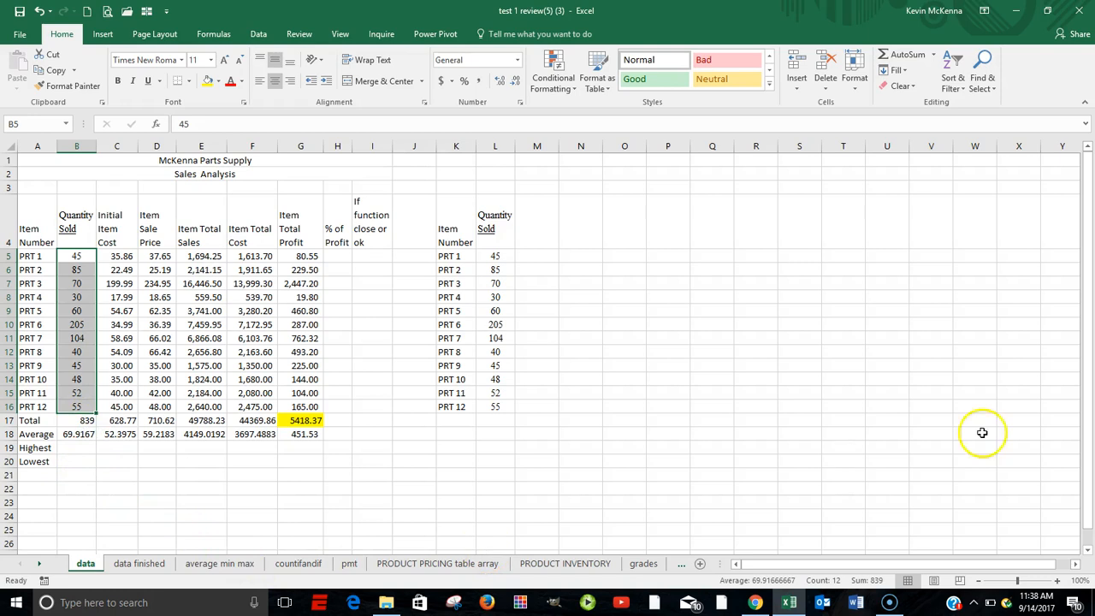
left_click(935, 57)
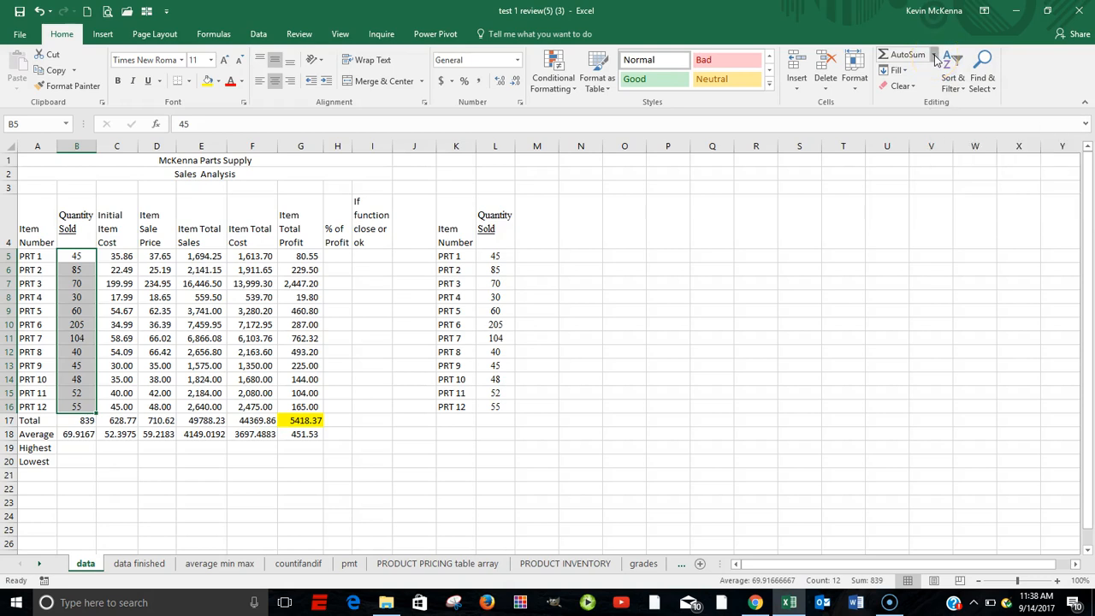
left_click(934, 57)
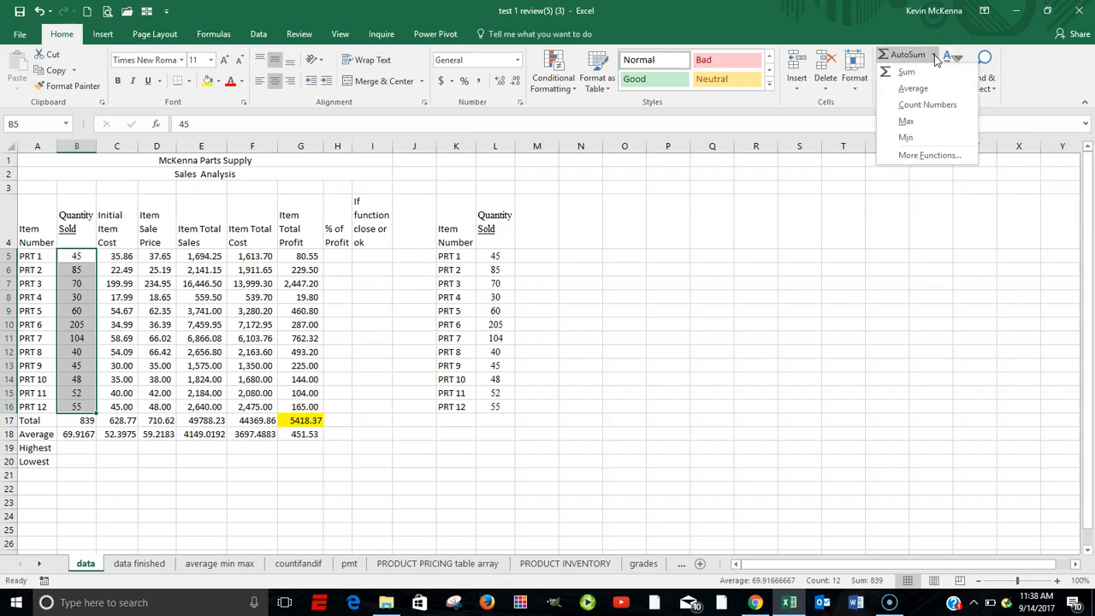
left_click(924, 122)
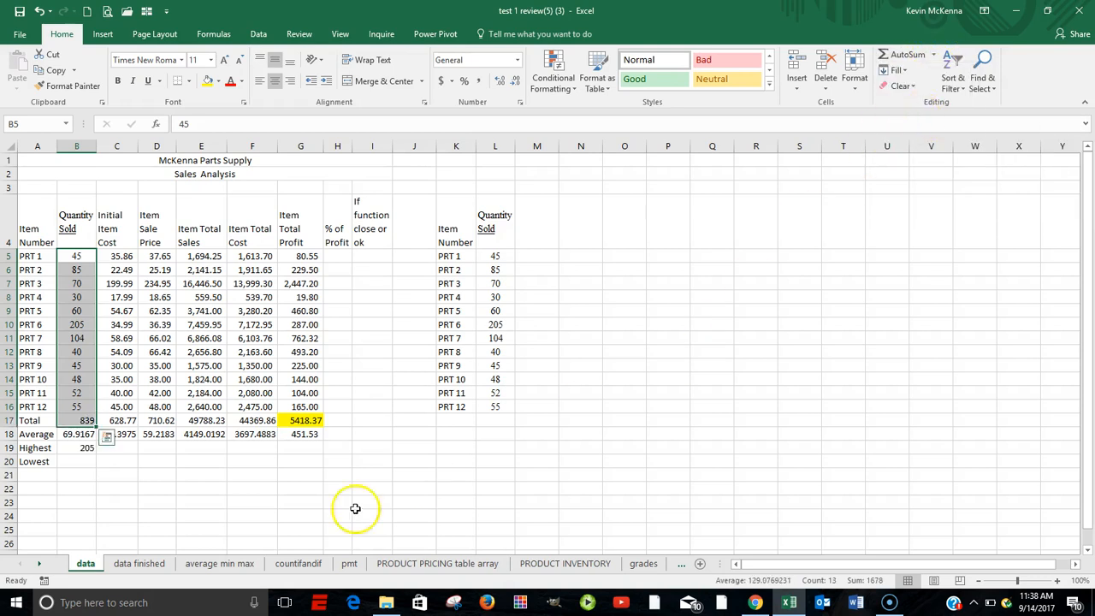
Fill the B19 maximum formula across the Highest row through G19, checking the referenced ranges in B19 and G19
left_click(70, 451)
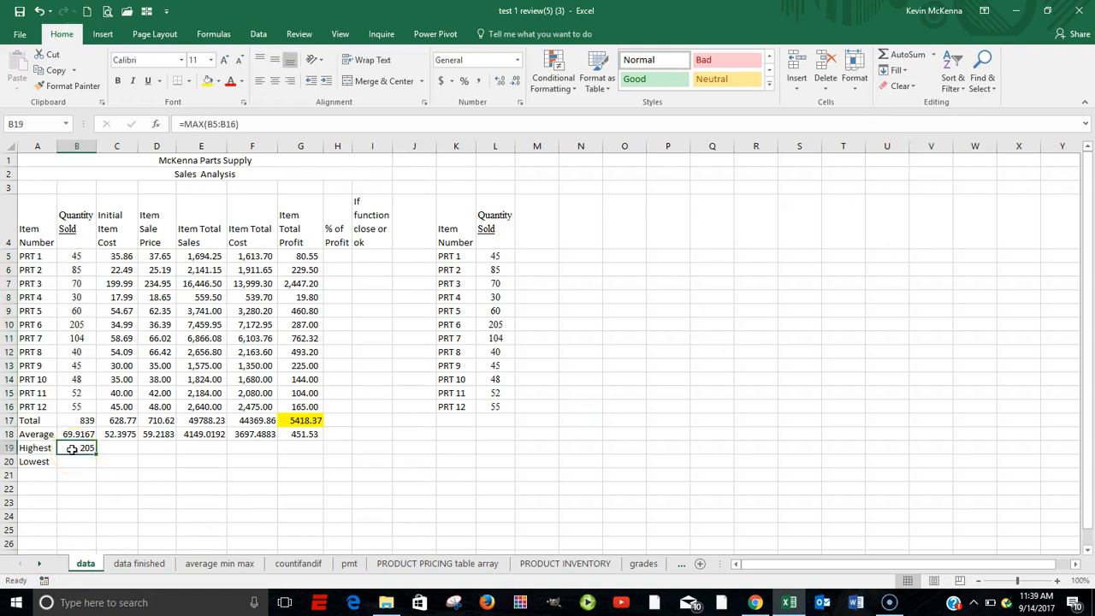
double_click(72, 450)
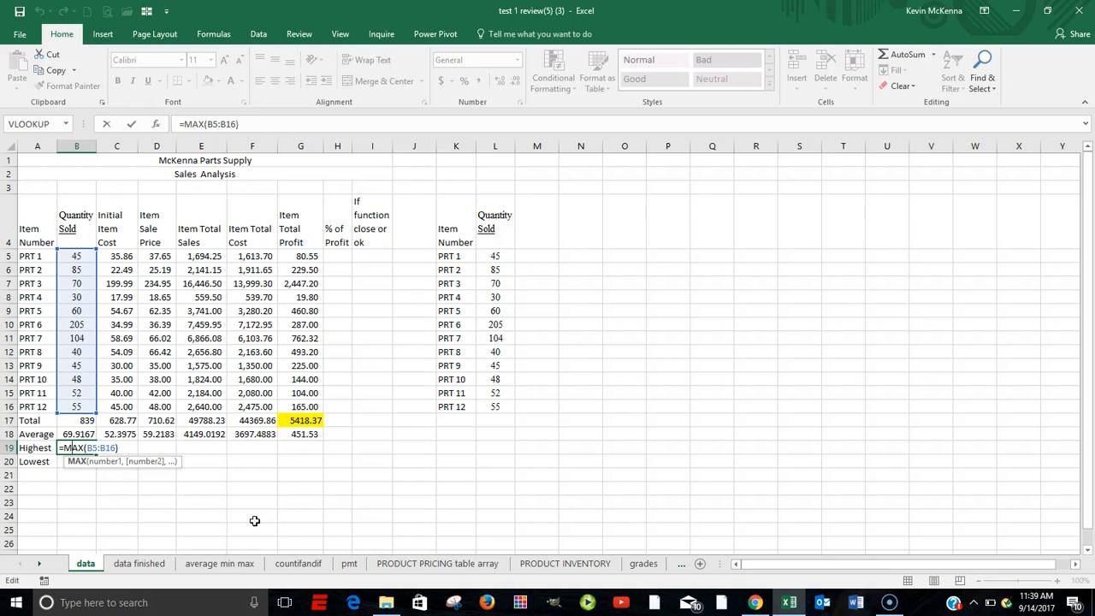
key("ctrl+Return")
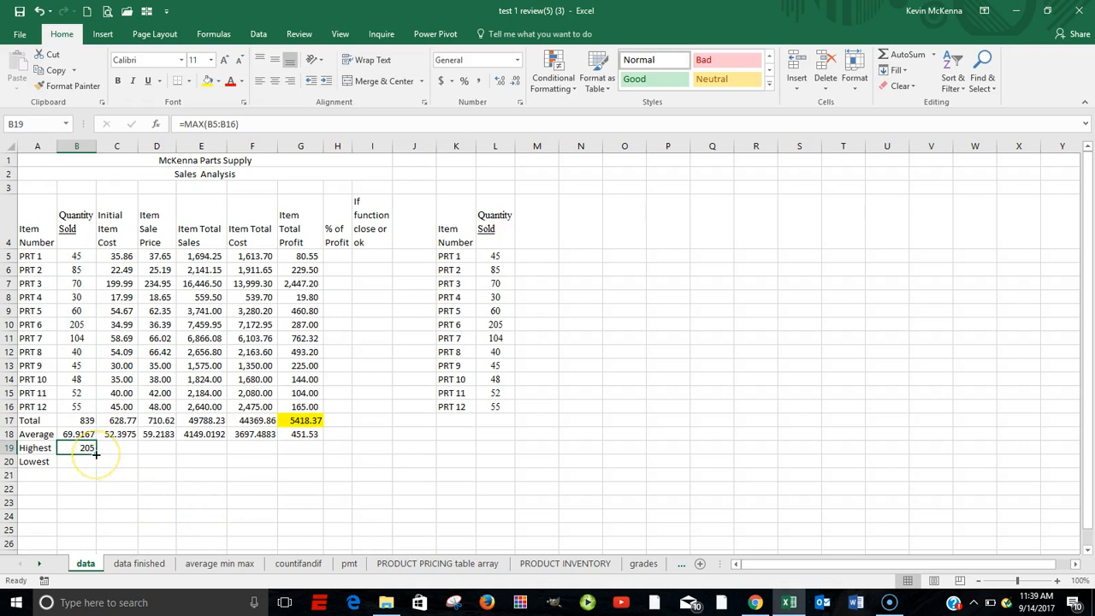
left_click_drag(95, 456, 311, 458)
left_click(310, 447)
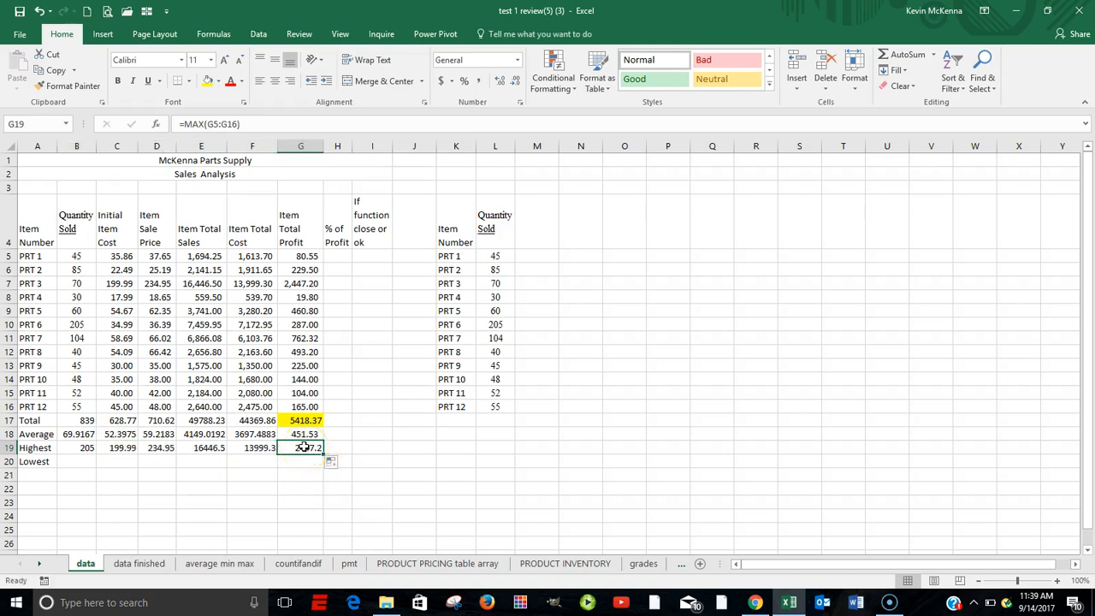
double_click(304, 447)
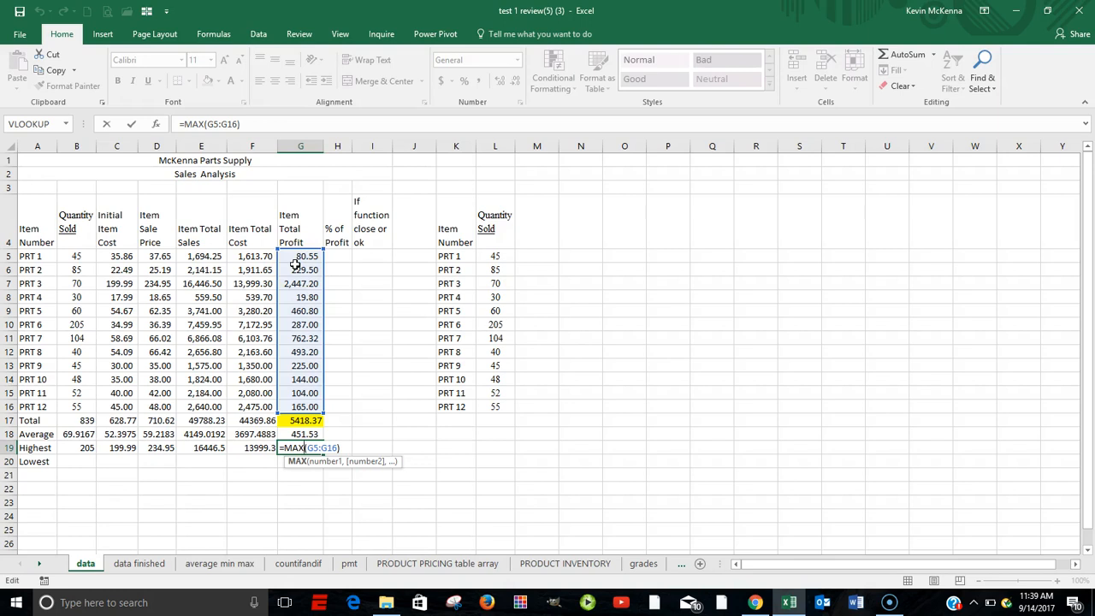
key("ctrl+Return")
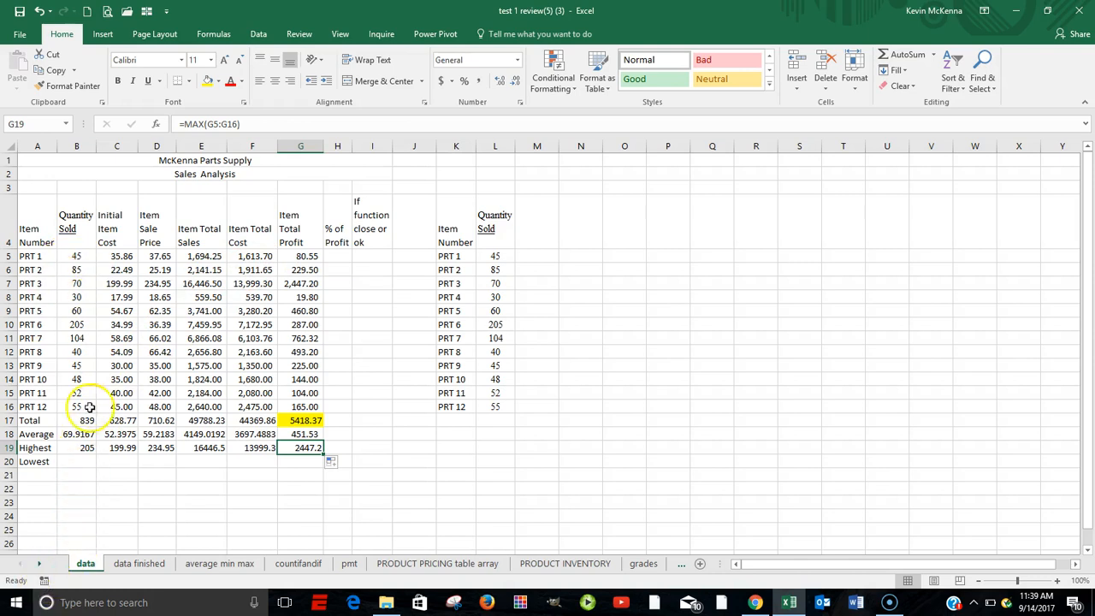
Calculate the lowest Quantity Sold value in B20 using AutoSum's Min function on B5:B16, and check the referenced range
left_click_drag(74, 256, 75, 410)
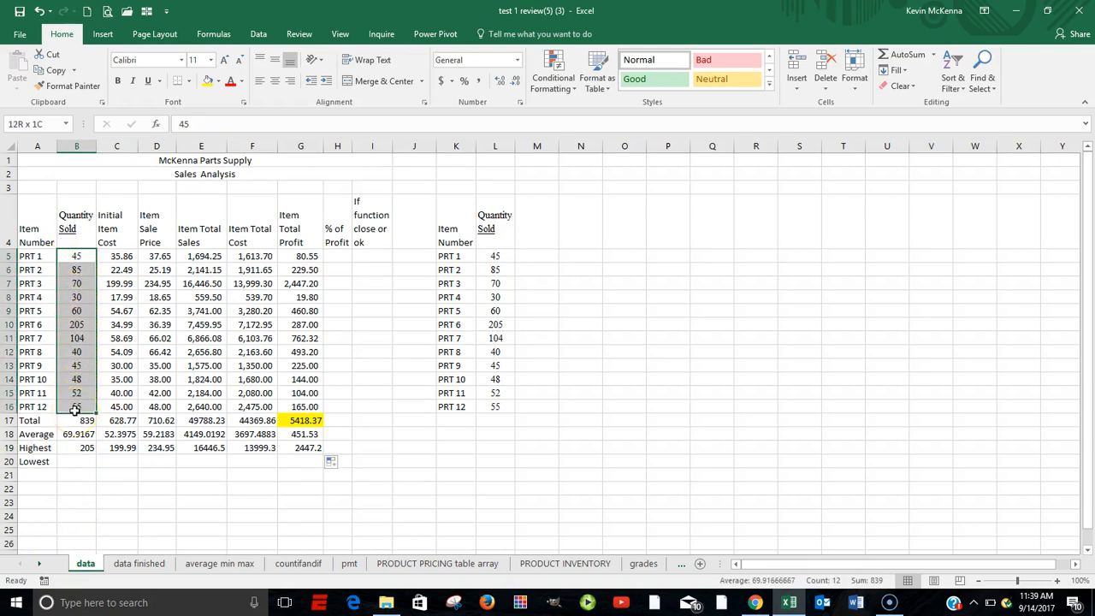
left_click_drag(75, 410, 77, 412)
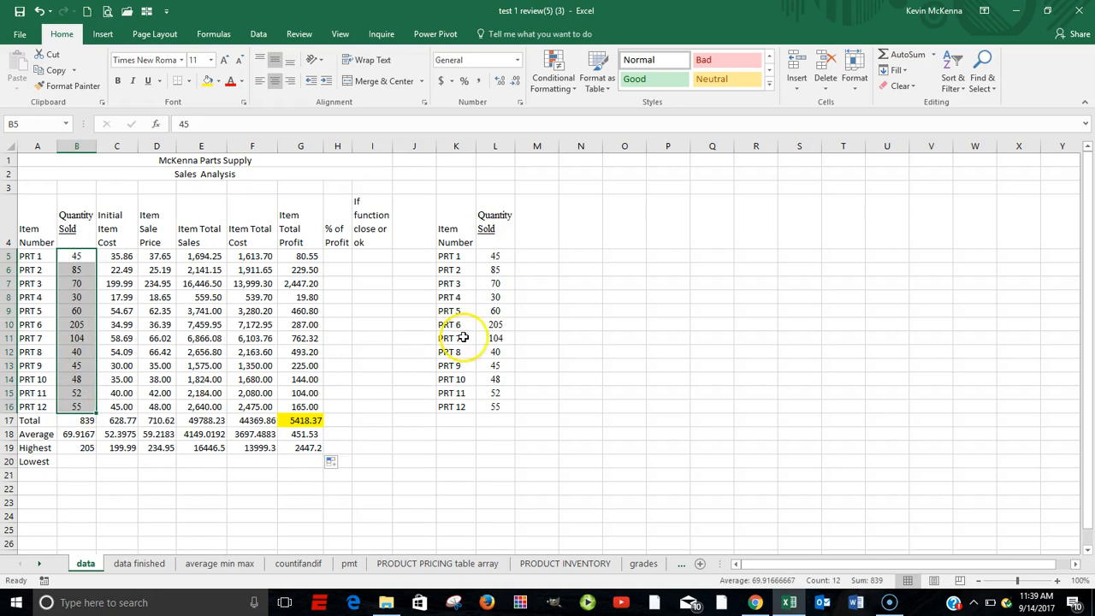
left_click(932, 56)
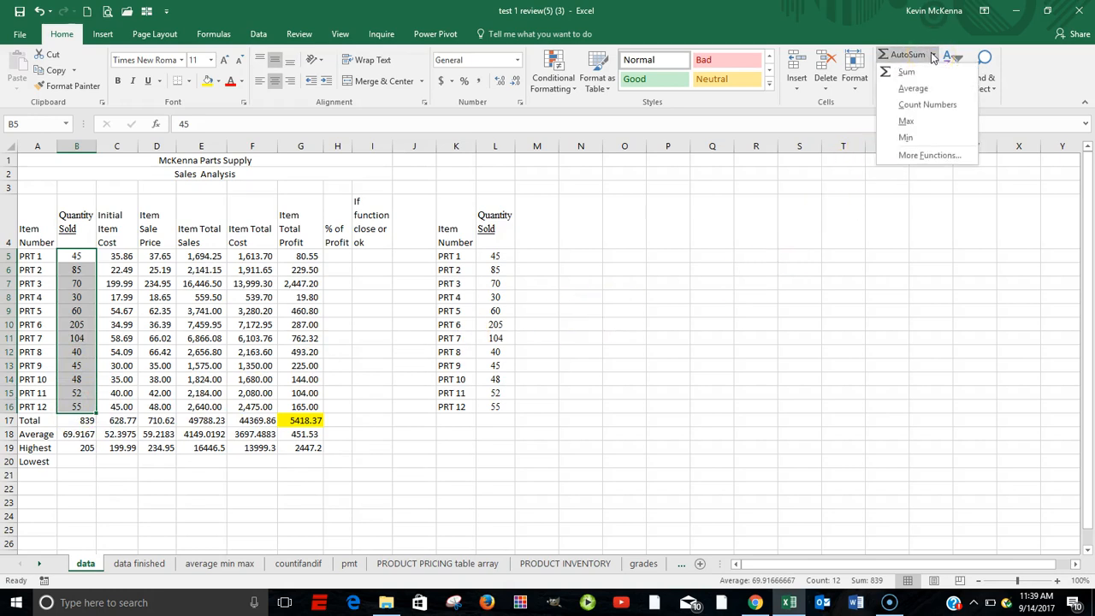
left_click(920, 137)
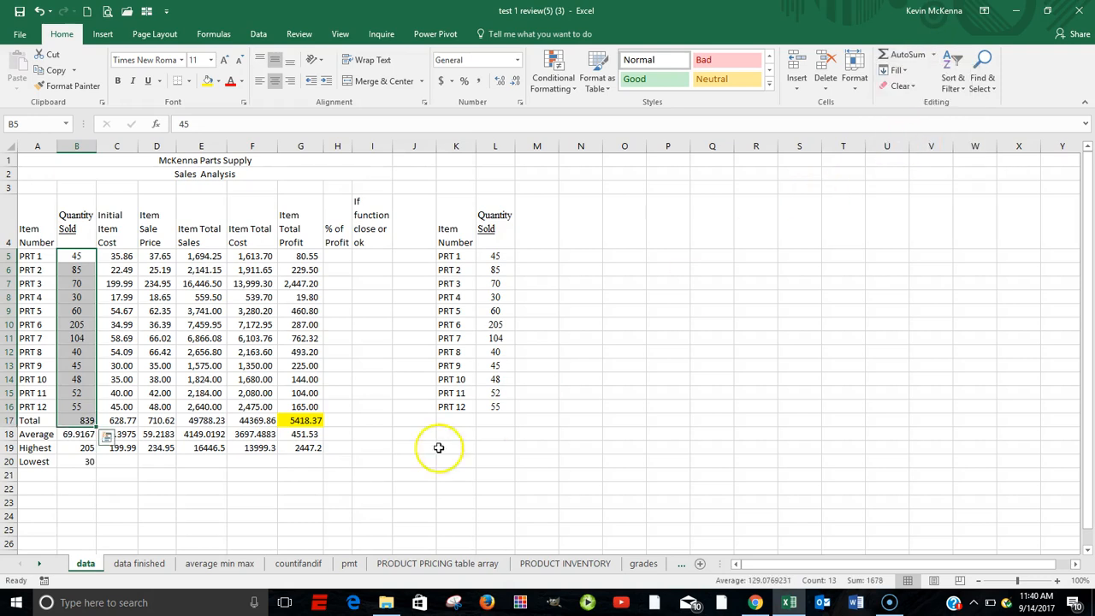
left_click(83, 463)
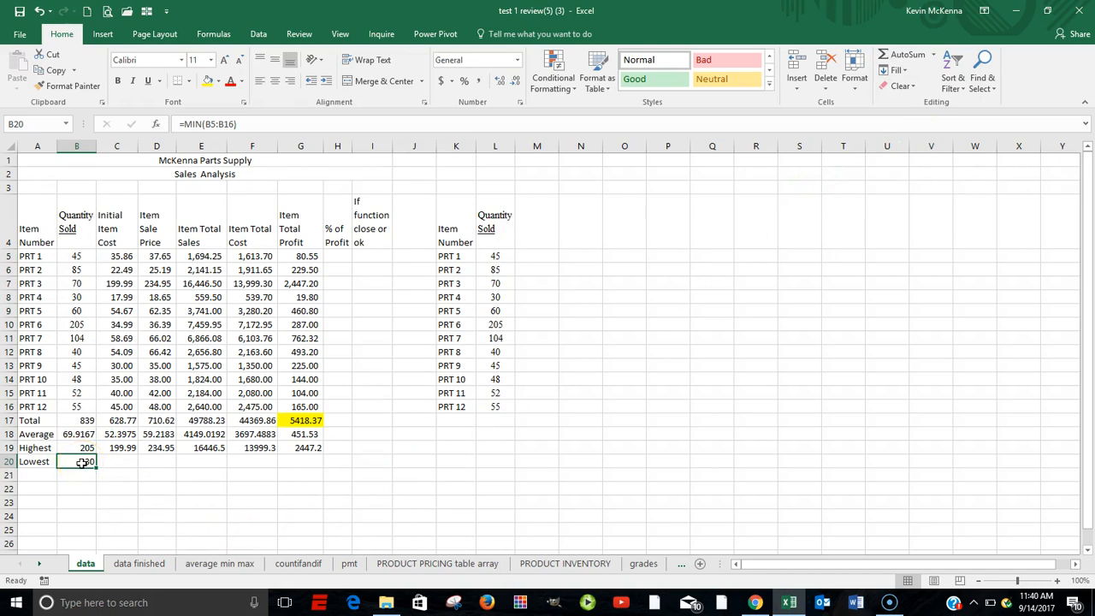
double_click(84, 462)
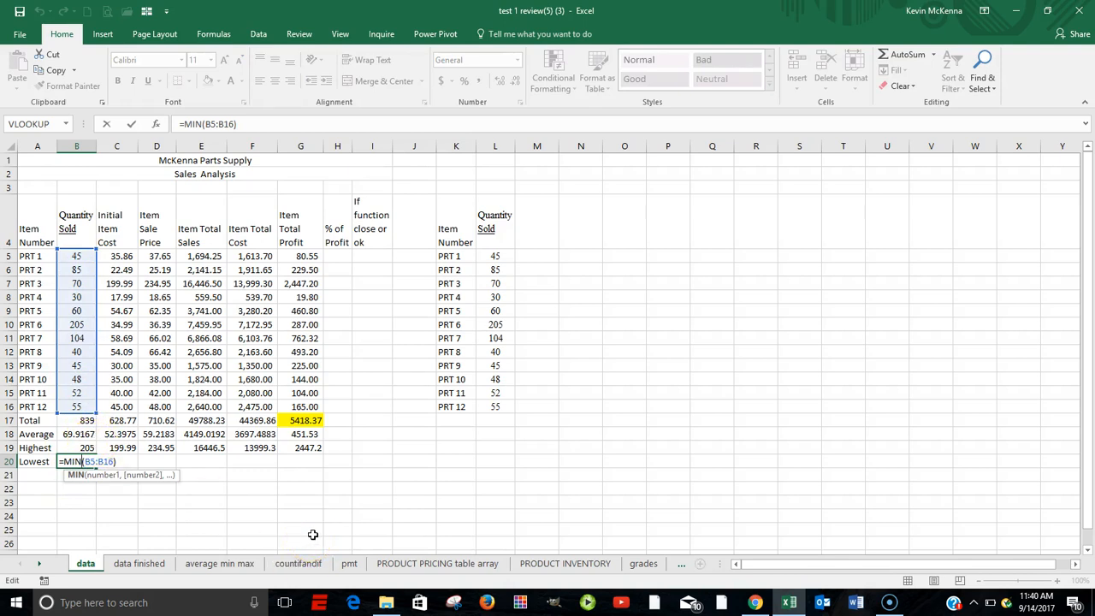
key("Return")
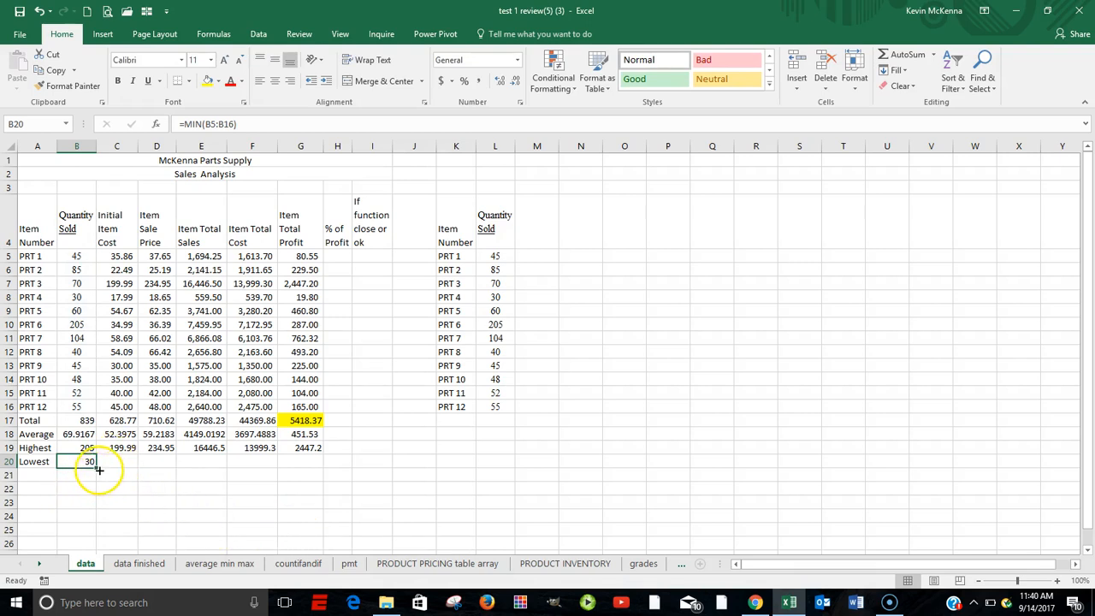
Fill the B20 minimum formula across the Lowest row through G20, checking the referenced range in G20
left_click_drag(97, 469, 311, 468)
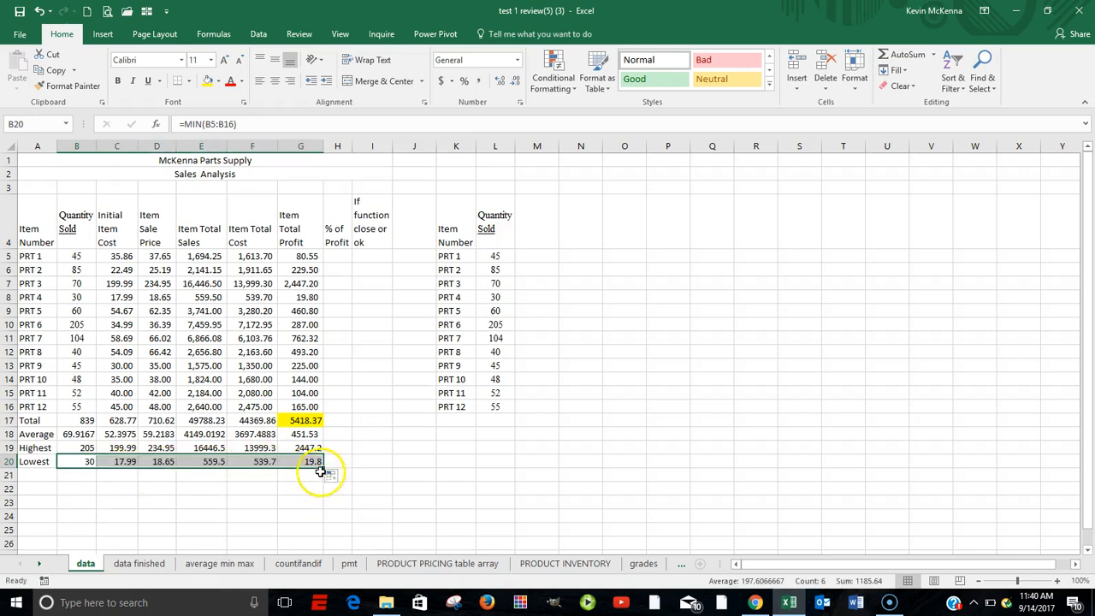
left_click(308, 460)
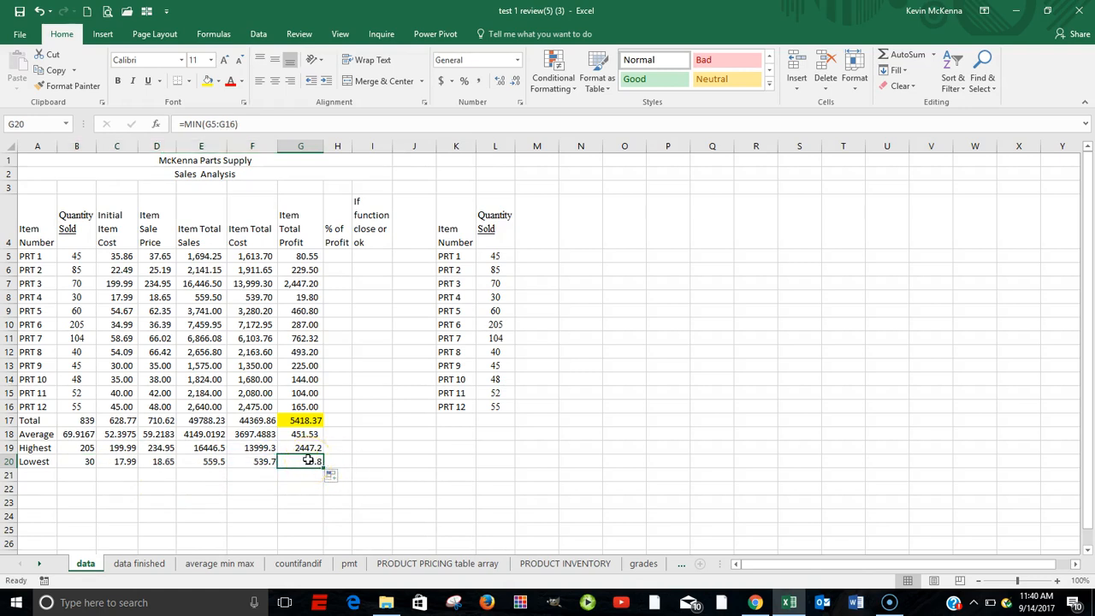
double_click(308, 460)
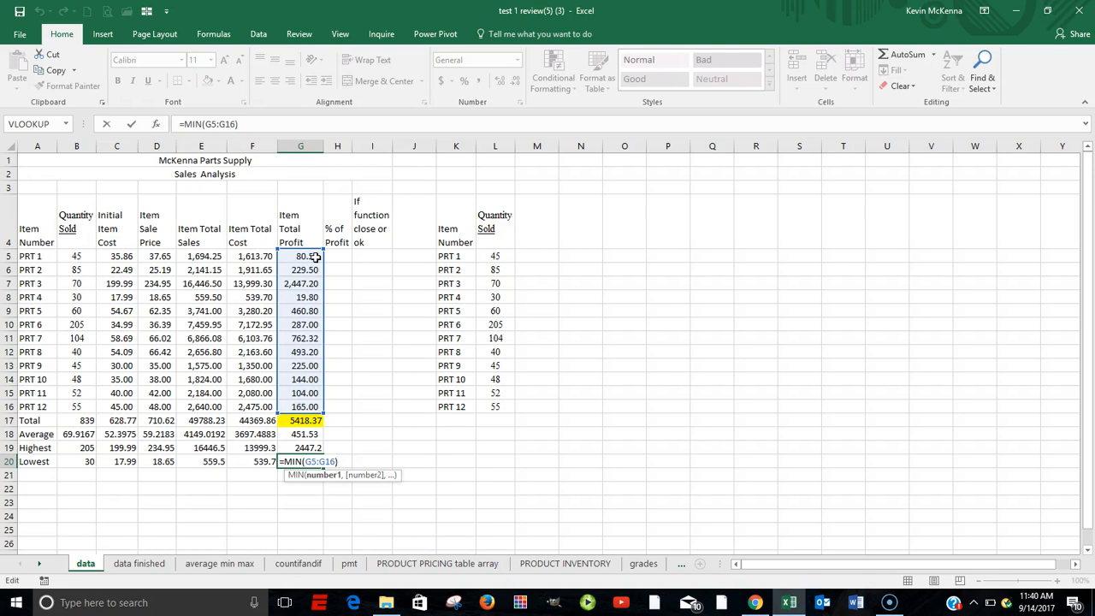
key("Escape")
left_click(315, 462)
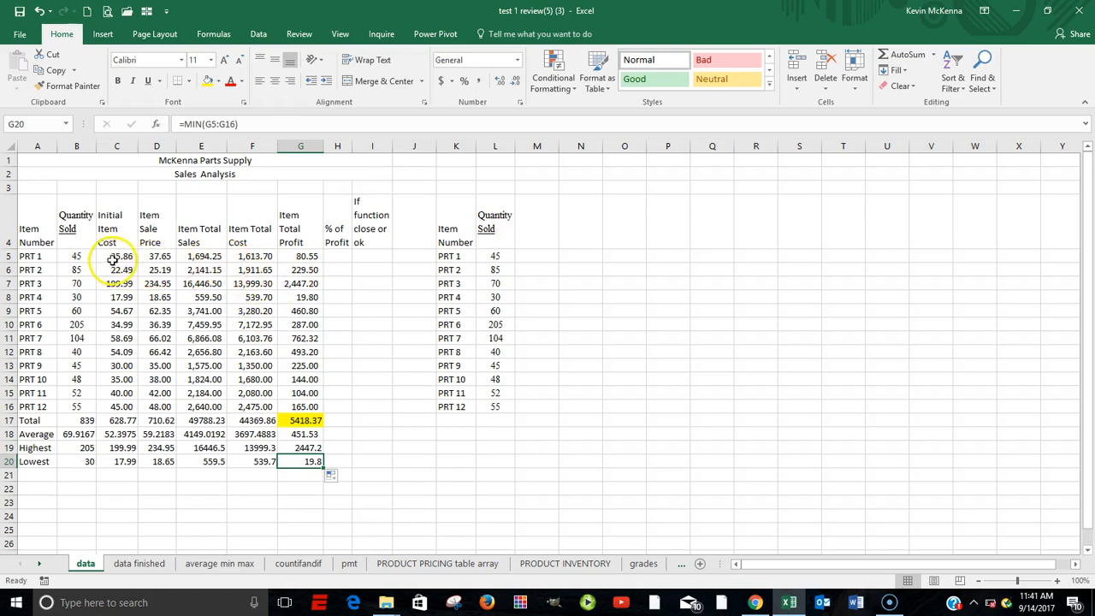
Apply the dollar Accounting number format to C5:H20 and AutoFit the width of all columns on the sheet
left_click_drag(112, 259, 327, 461)
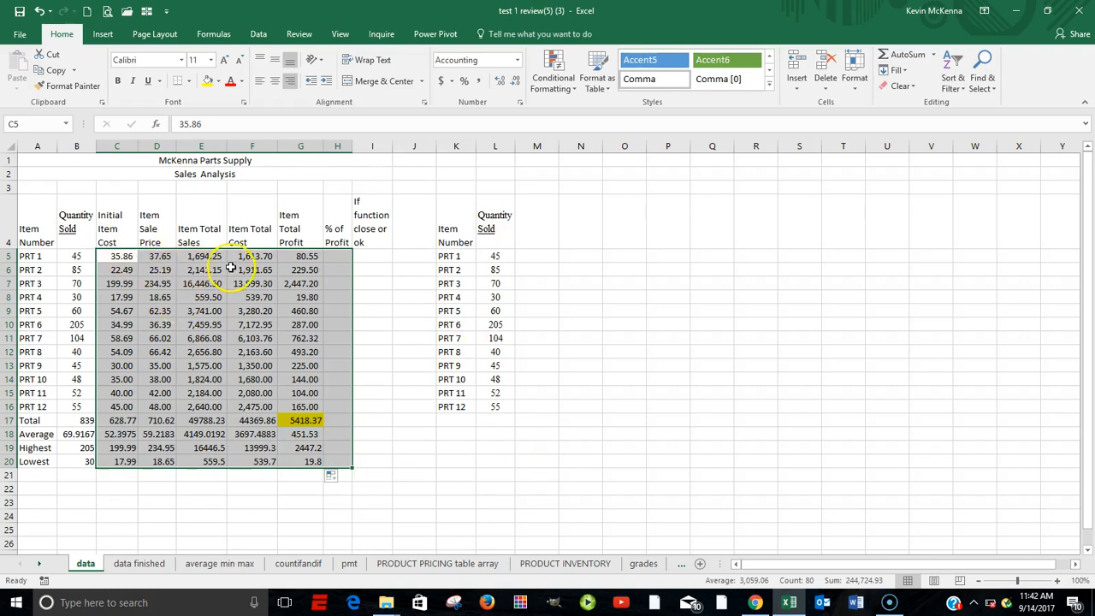
left_click(443, 82)
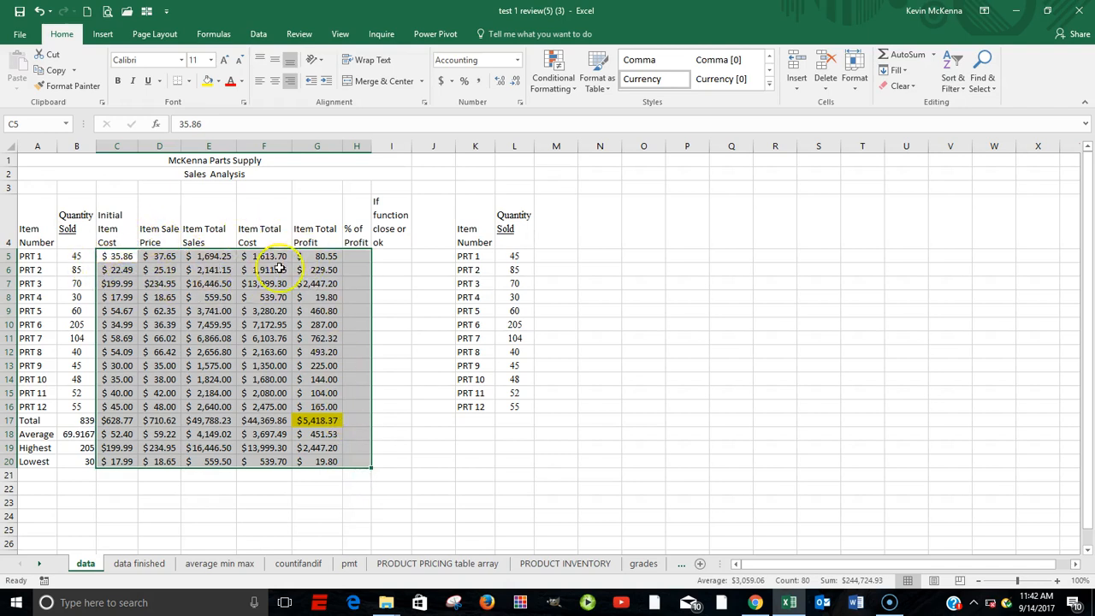
left_click(8, 147)
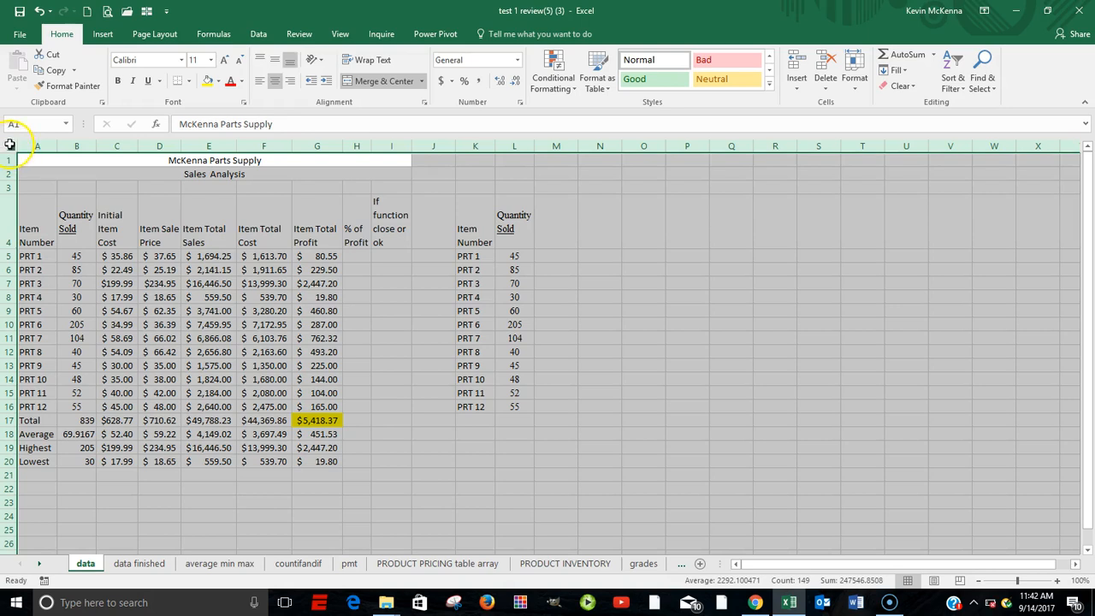
double_click(340, 146)
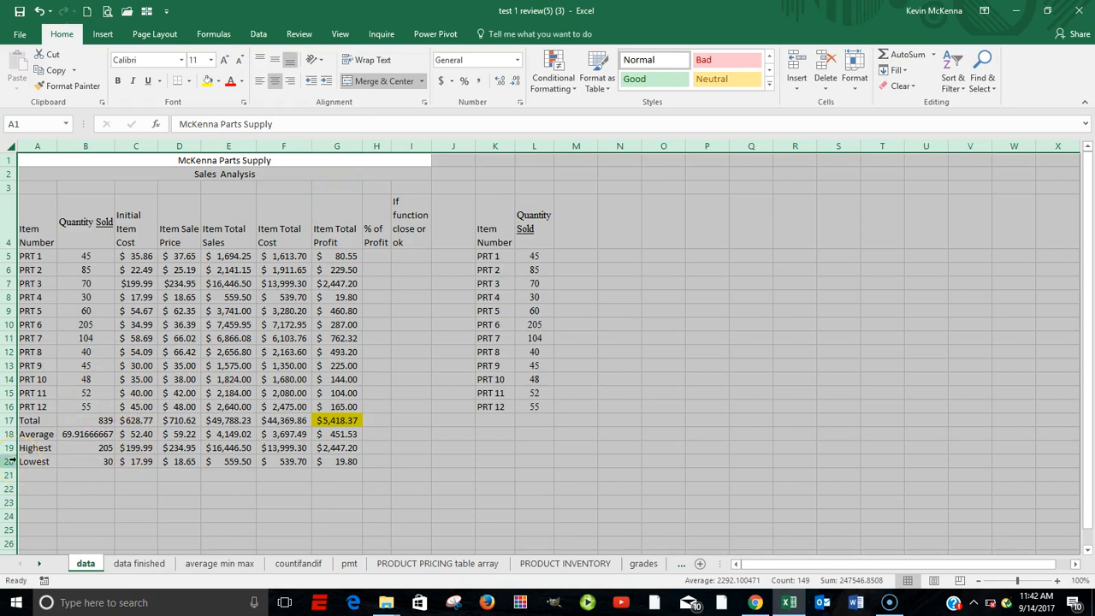
Format the Quantity Sold summary cells B17:B20 in Comma Style with no decimal places and apply center alignment
left_click(87, 420)
left_click_drag(88, 420, 87, 456)
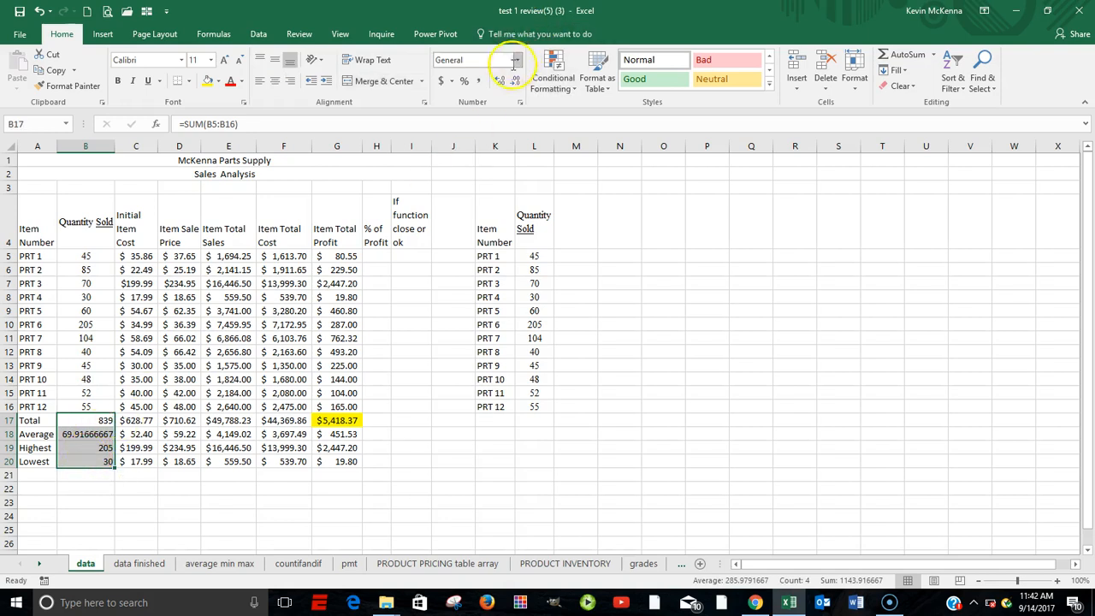
left_click(481, 83)
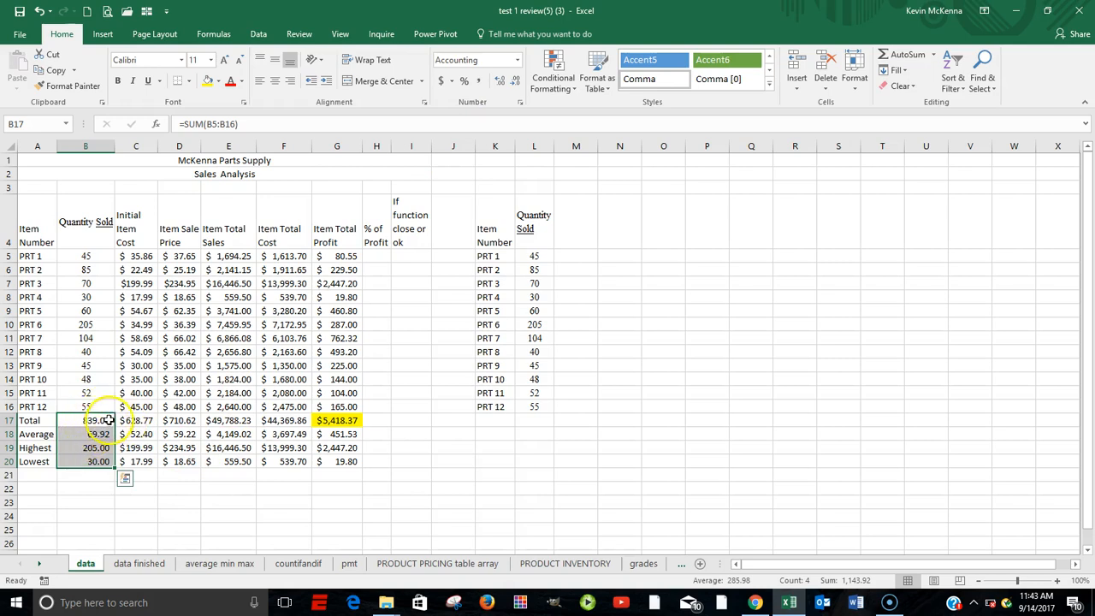
left_click(516, 82)
left_click(515, 82)
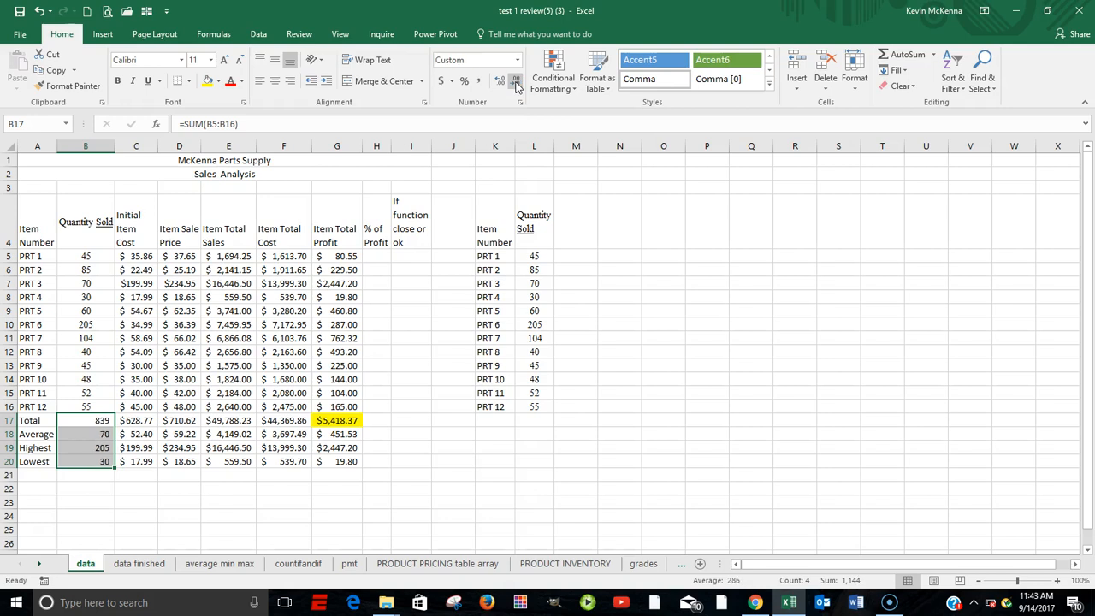
left_click(273, 89)
left_click(782, 228)
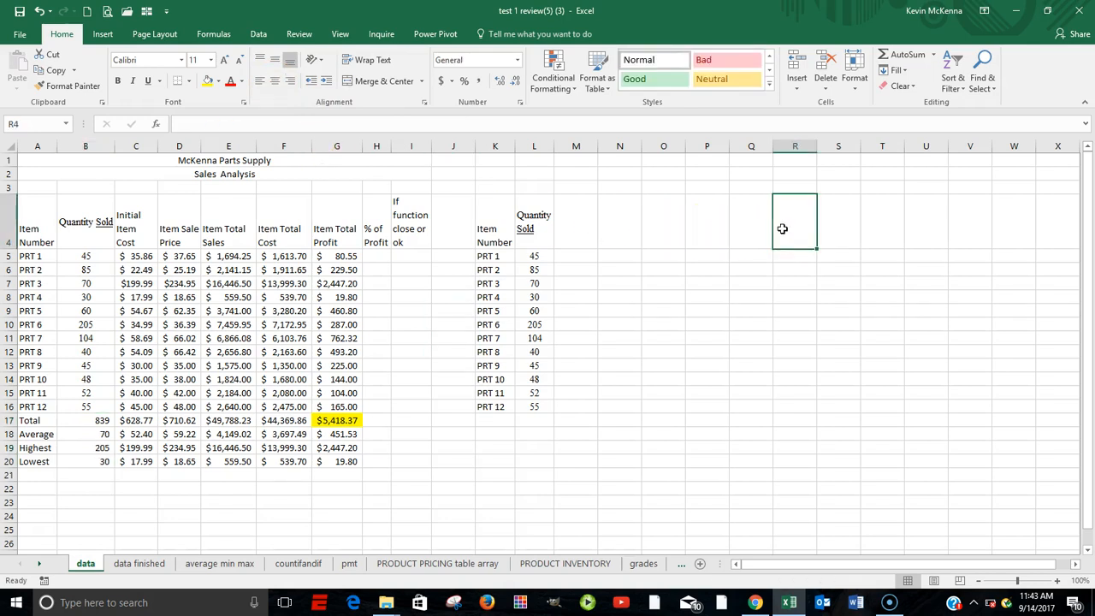